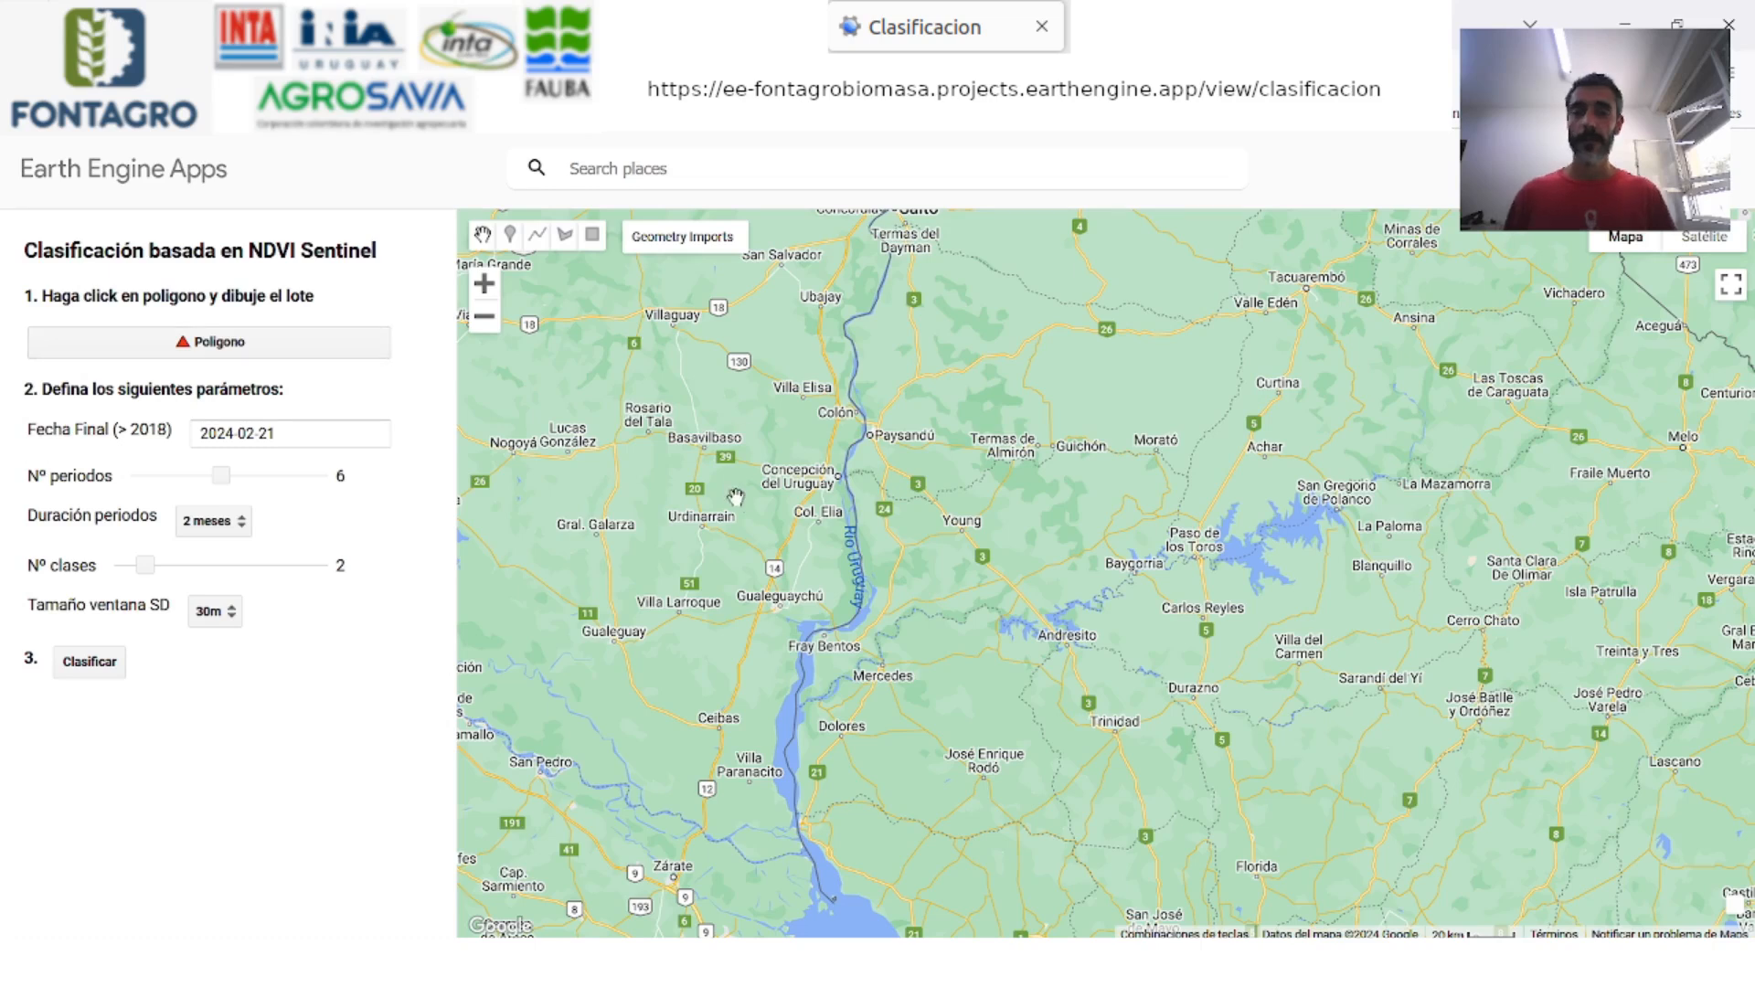
Switch the map to satellite imagery and zoom in on the farm fields northwest of Talita, near Concepción del Uruguay
left_click_drag(747, 503, 870, 476)
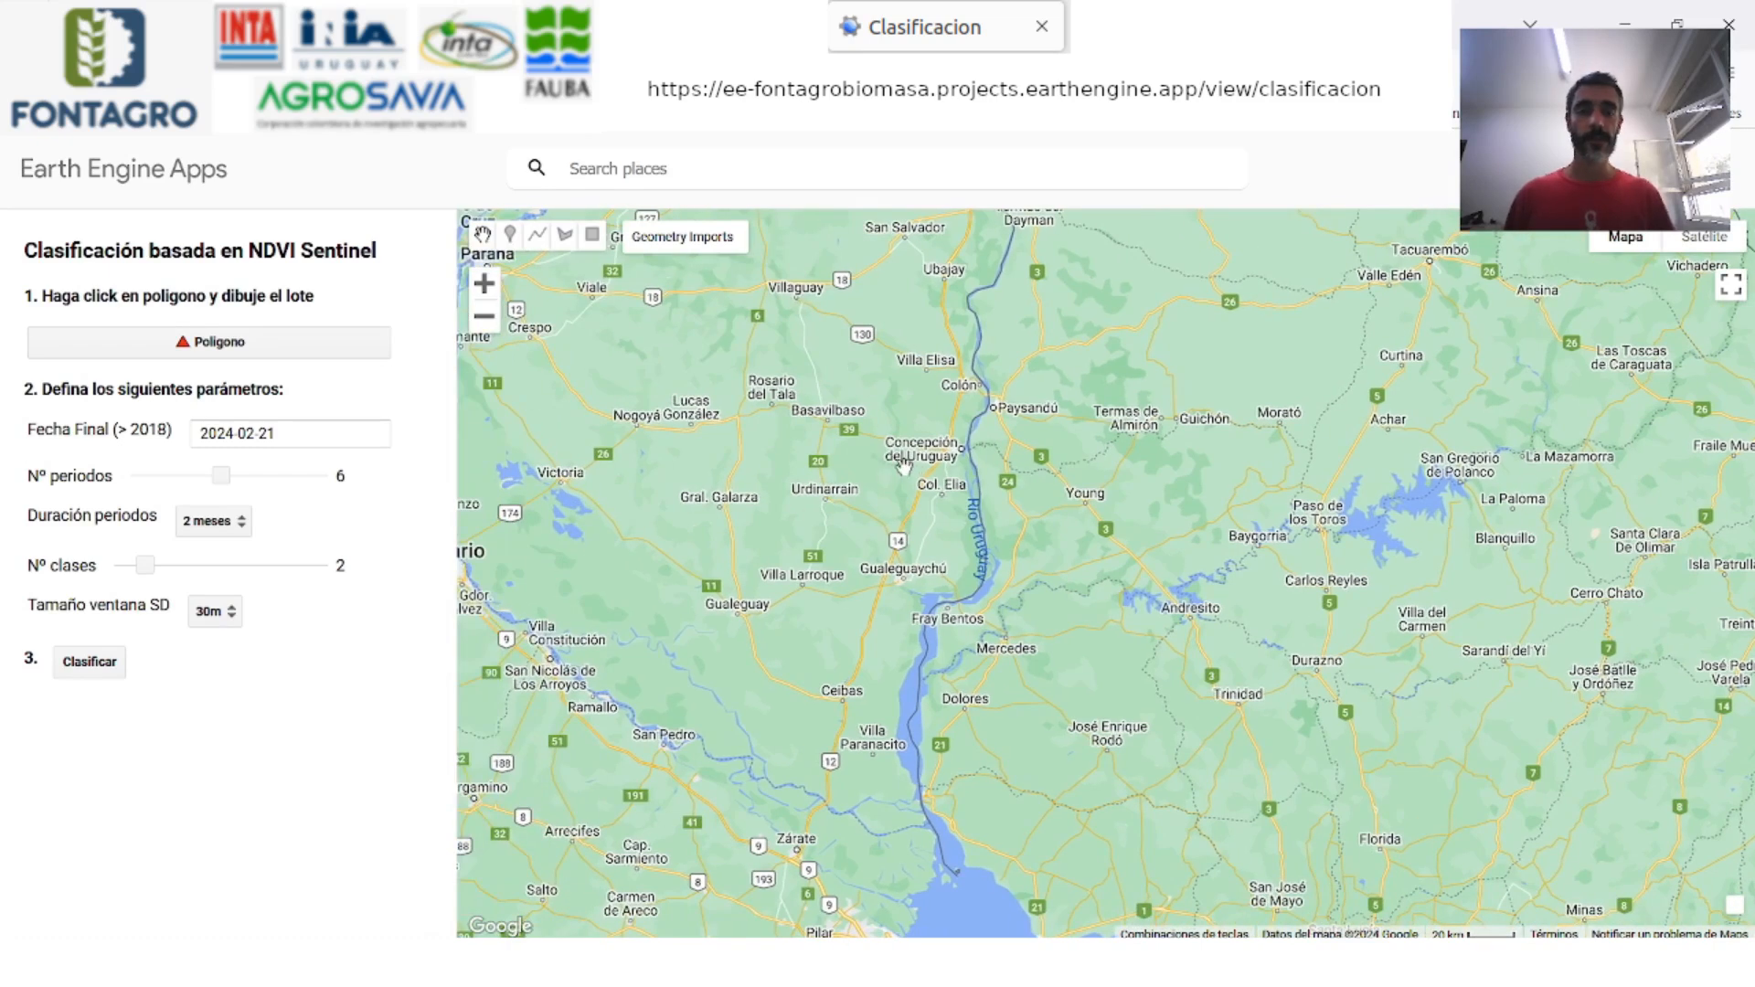
scroll(903, 466, "up", 2)
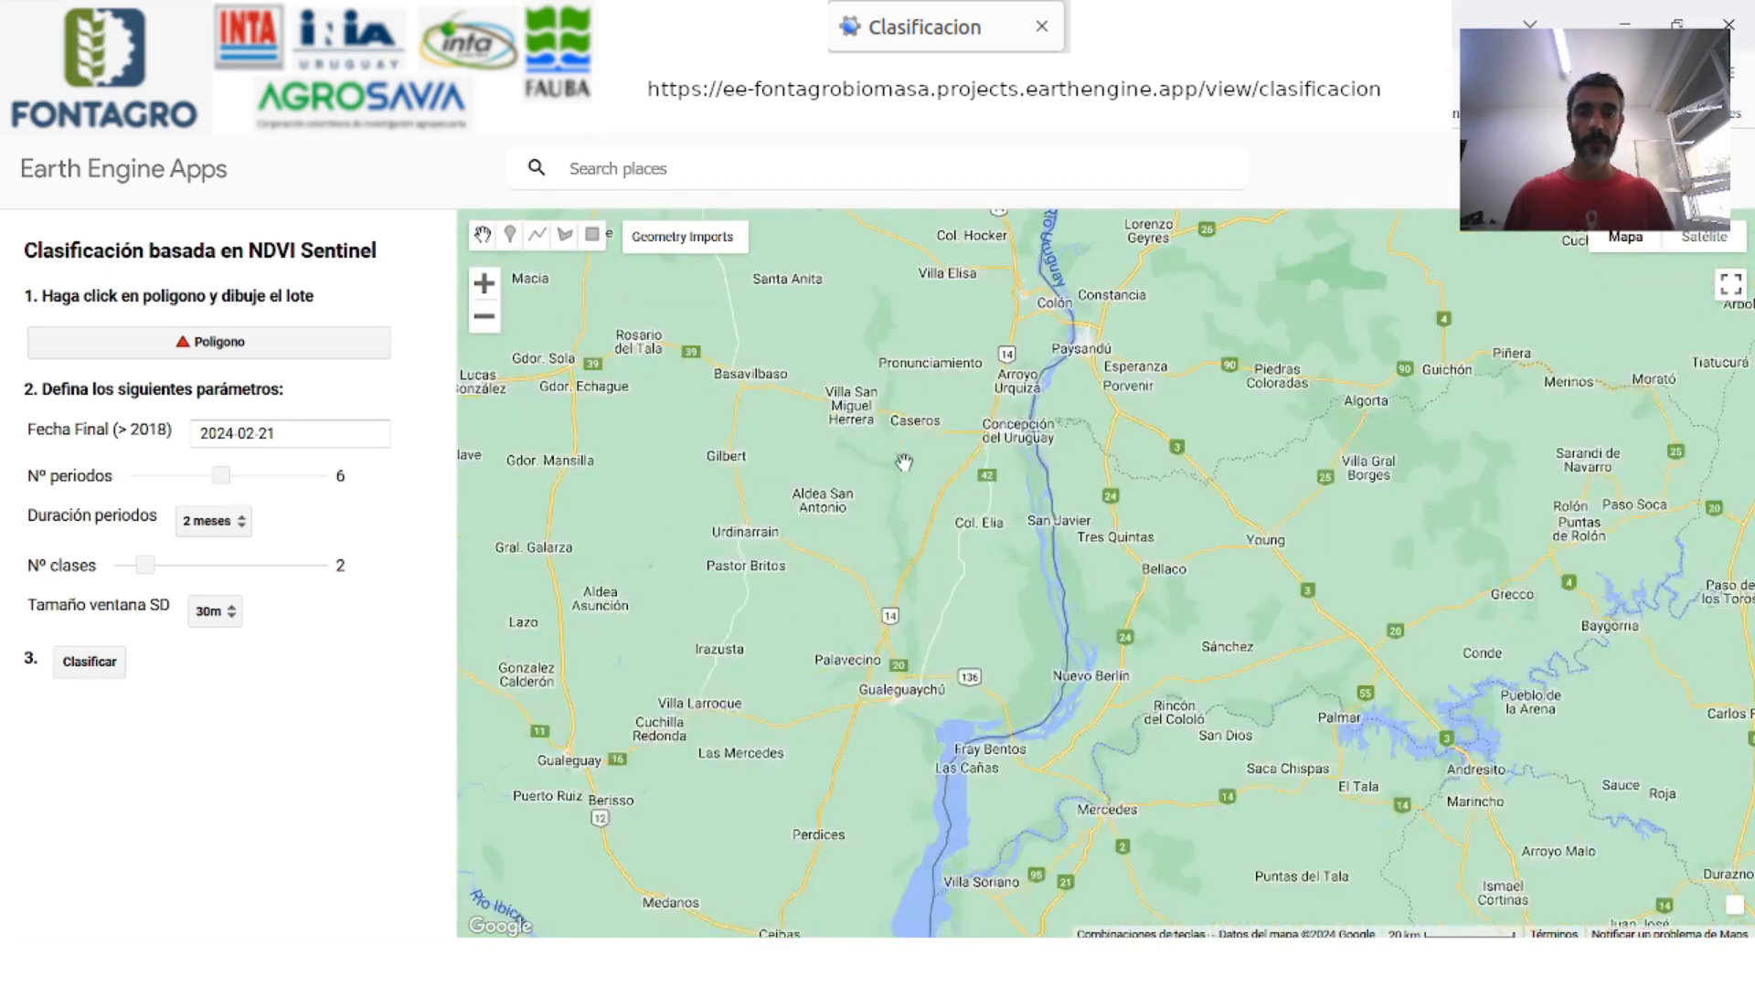
scroll(902, 482, "up", 1)
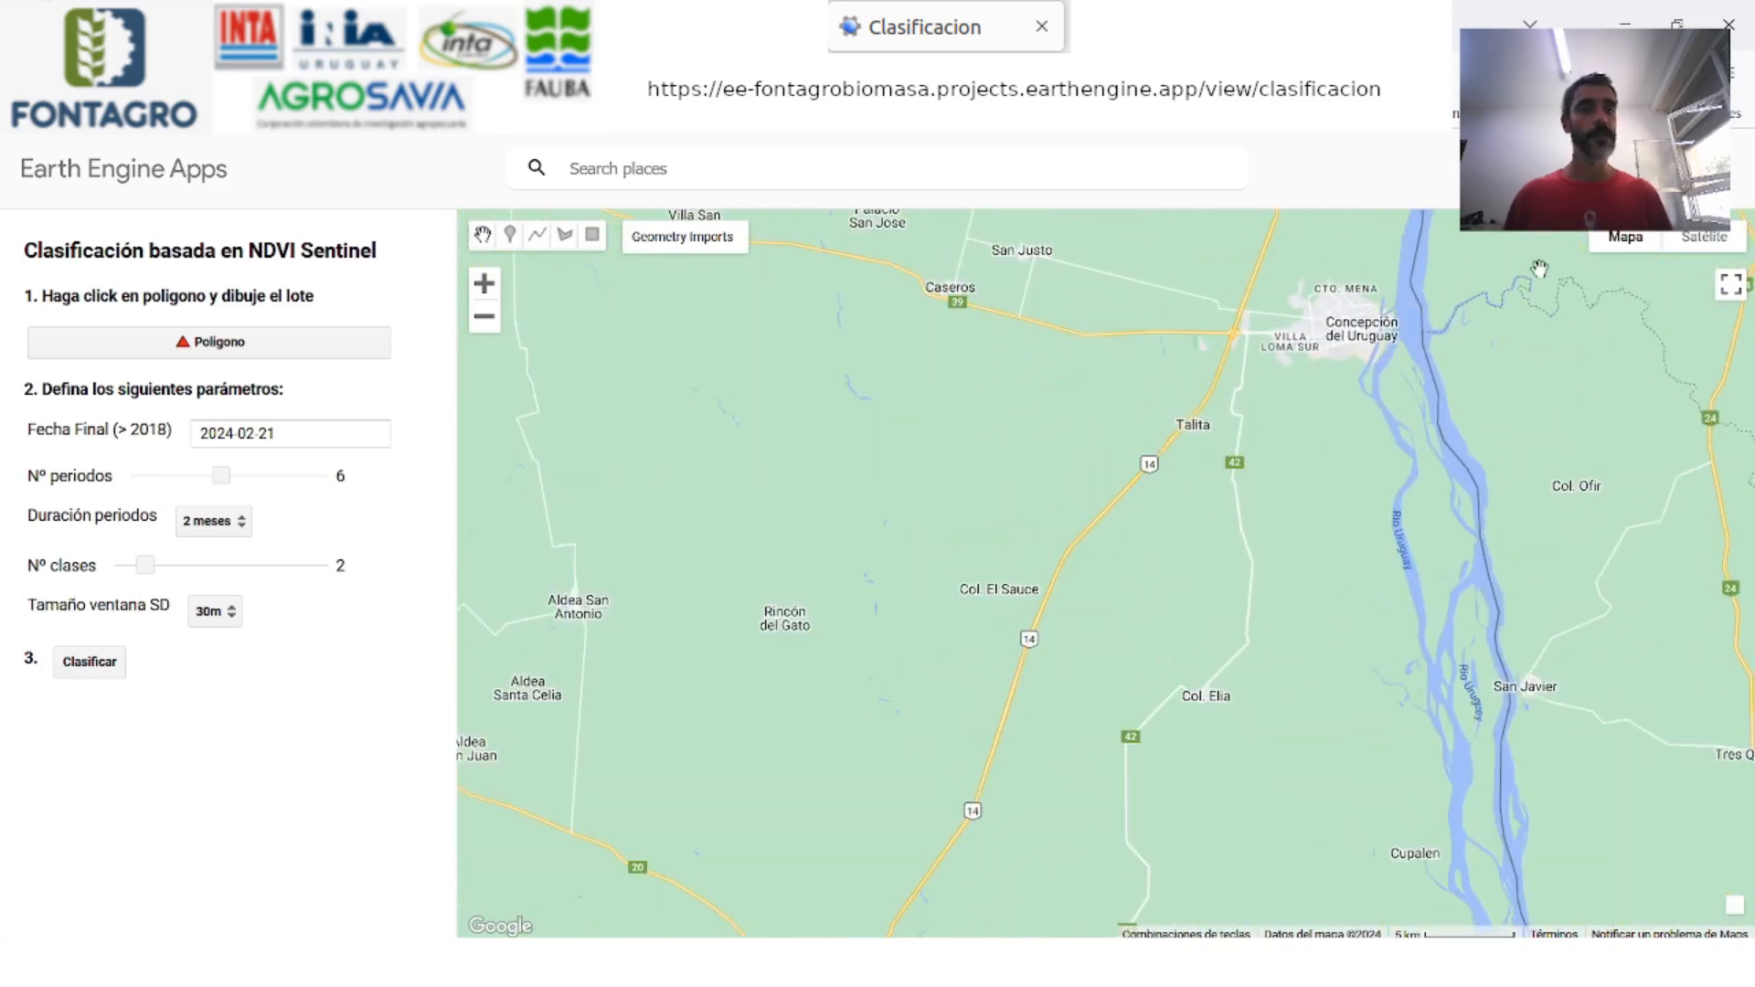
left_click(1705, 237)
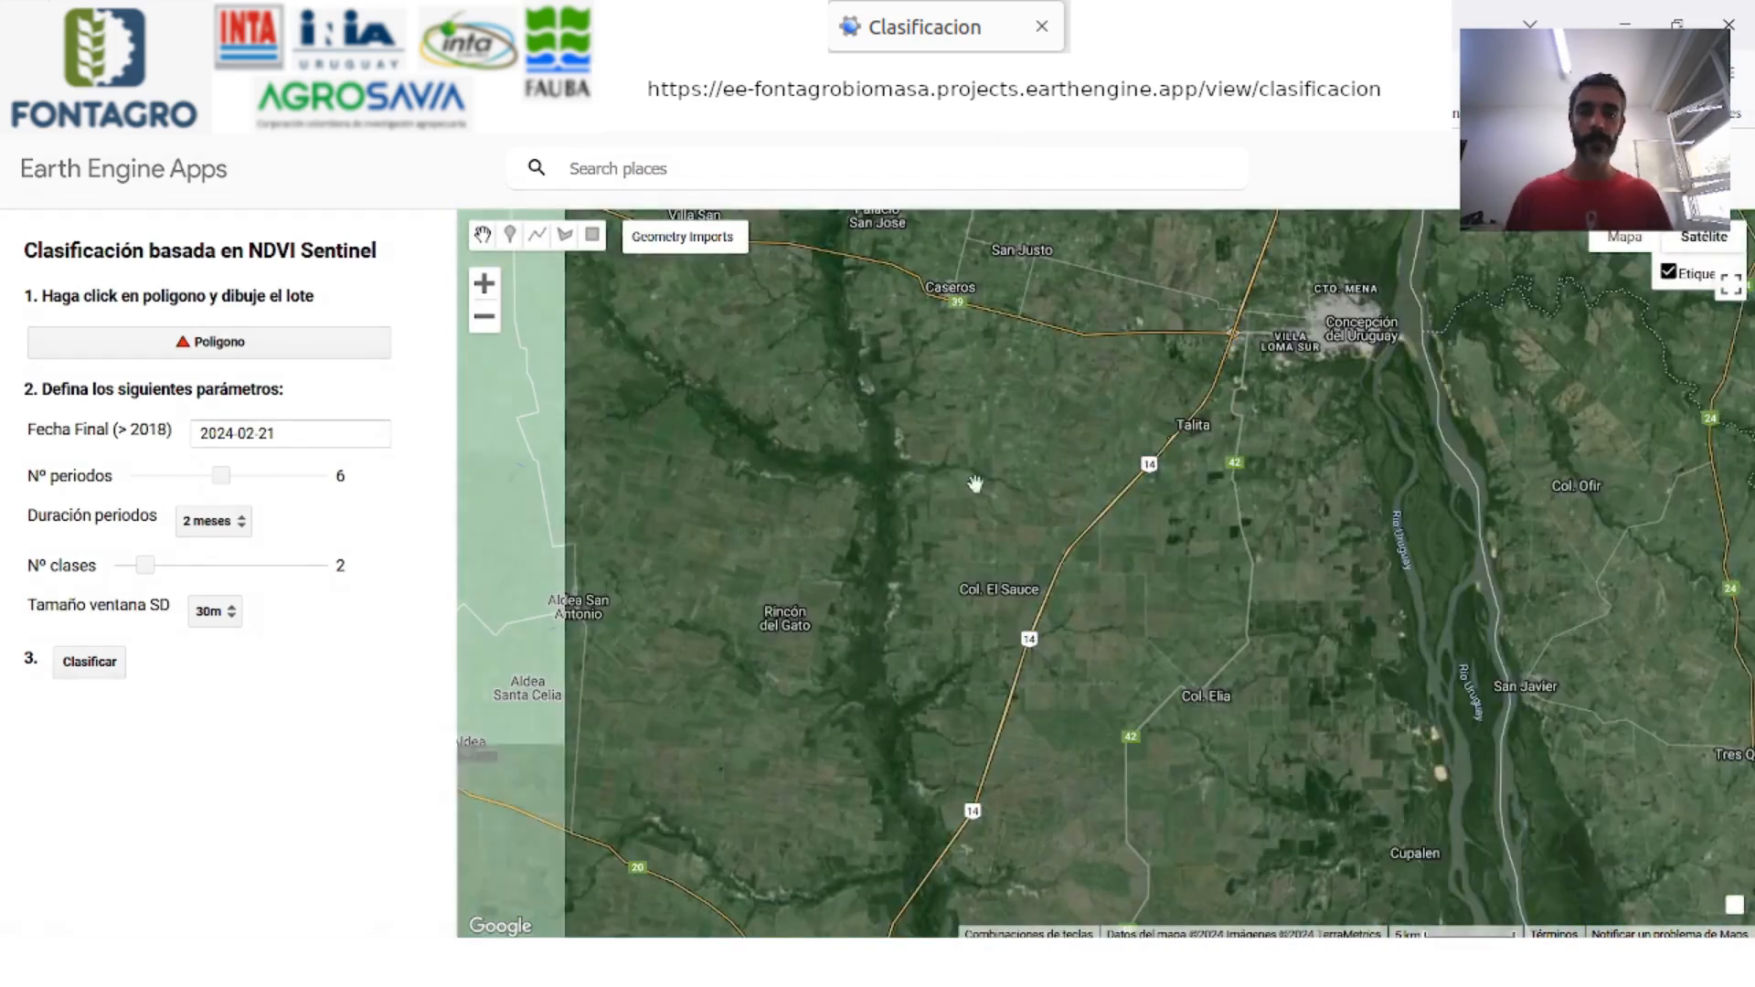
scroll(1171, 357, "up", 1)
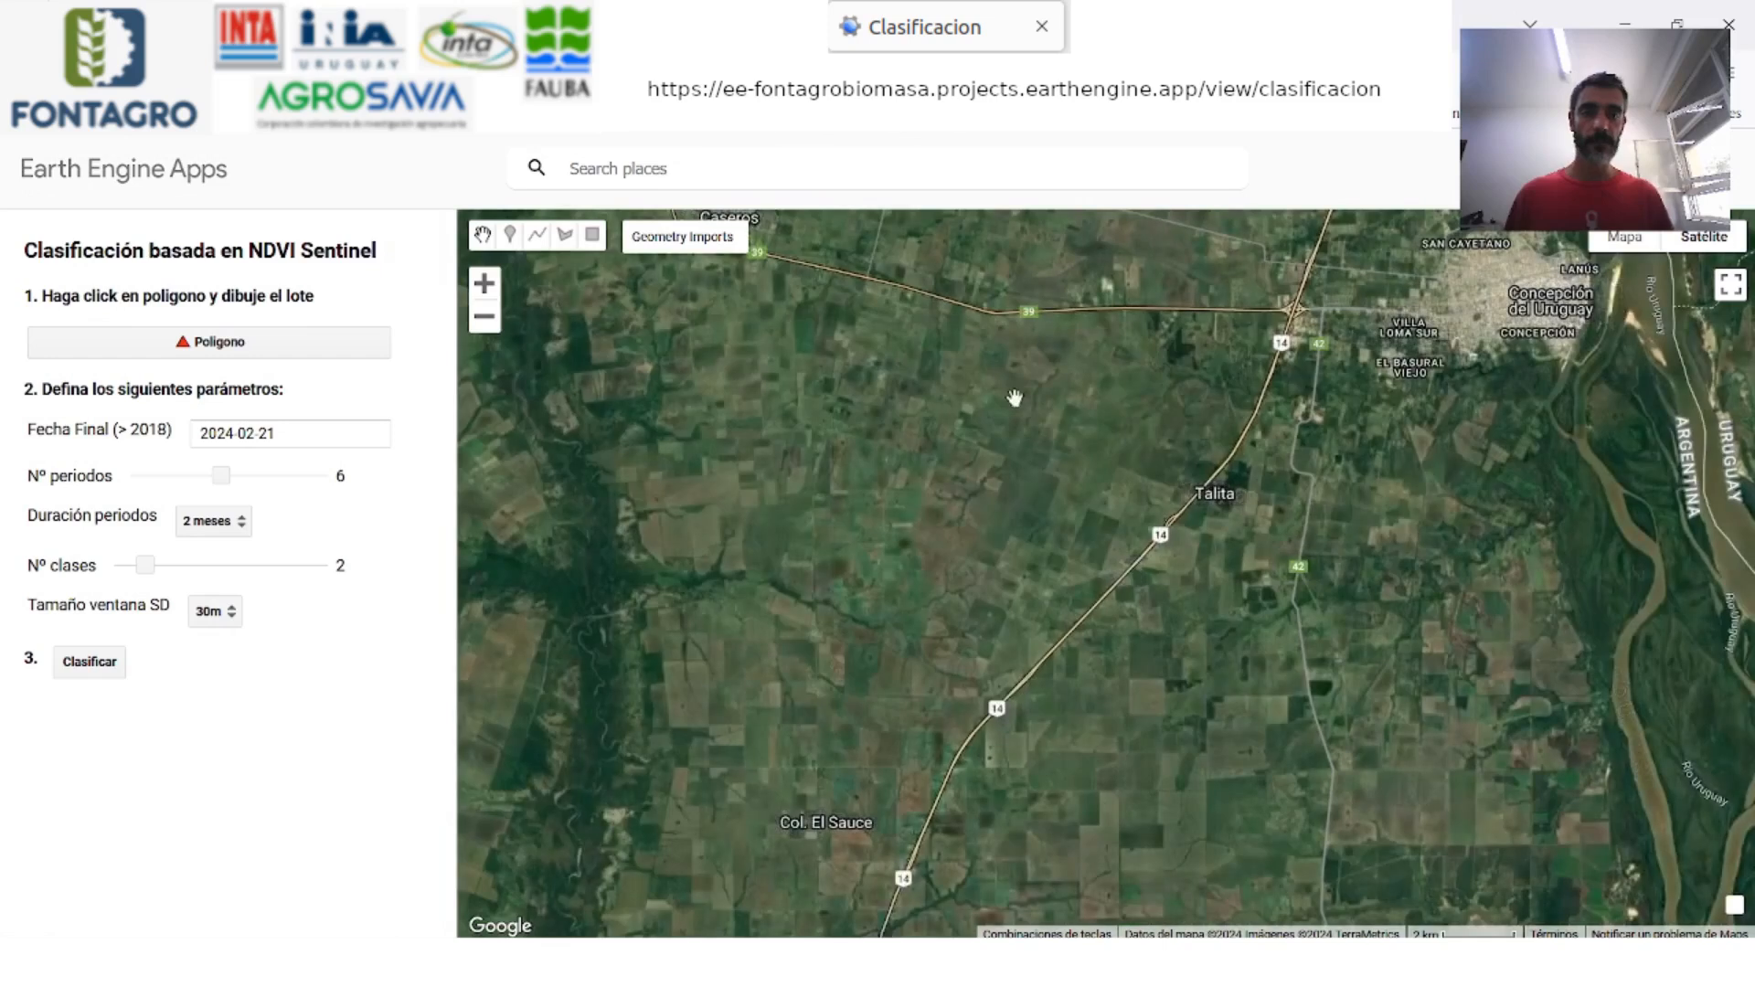
scroll(1125, 355, "up", 1)
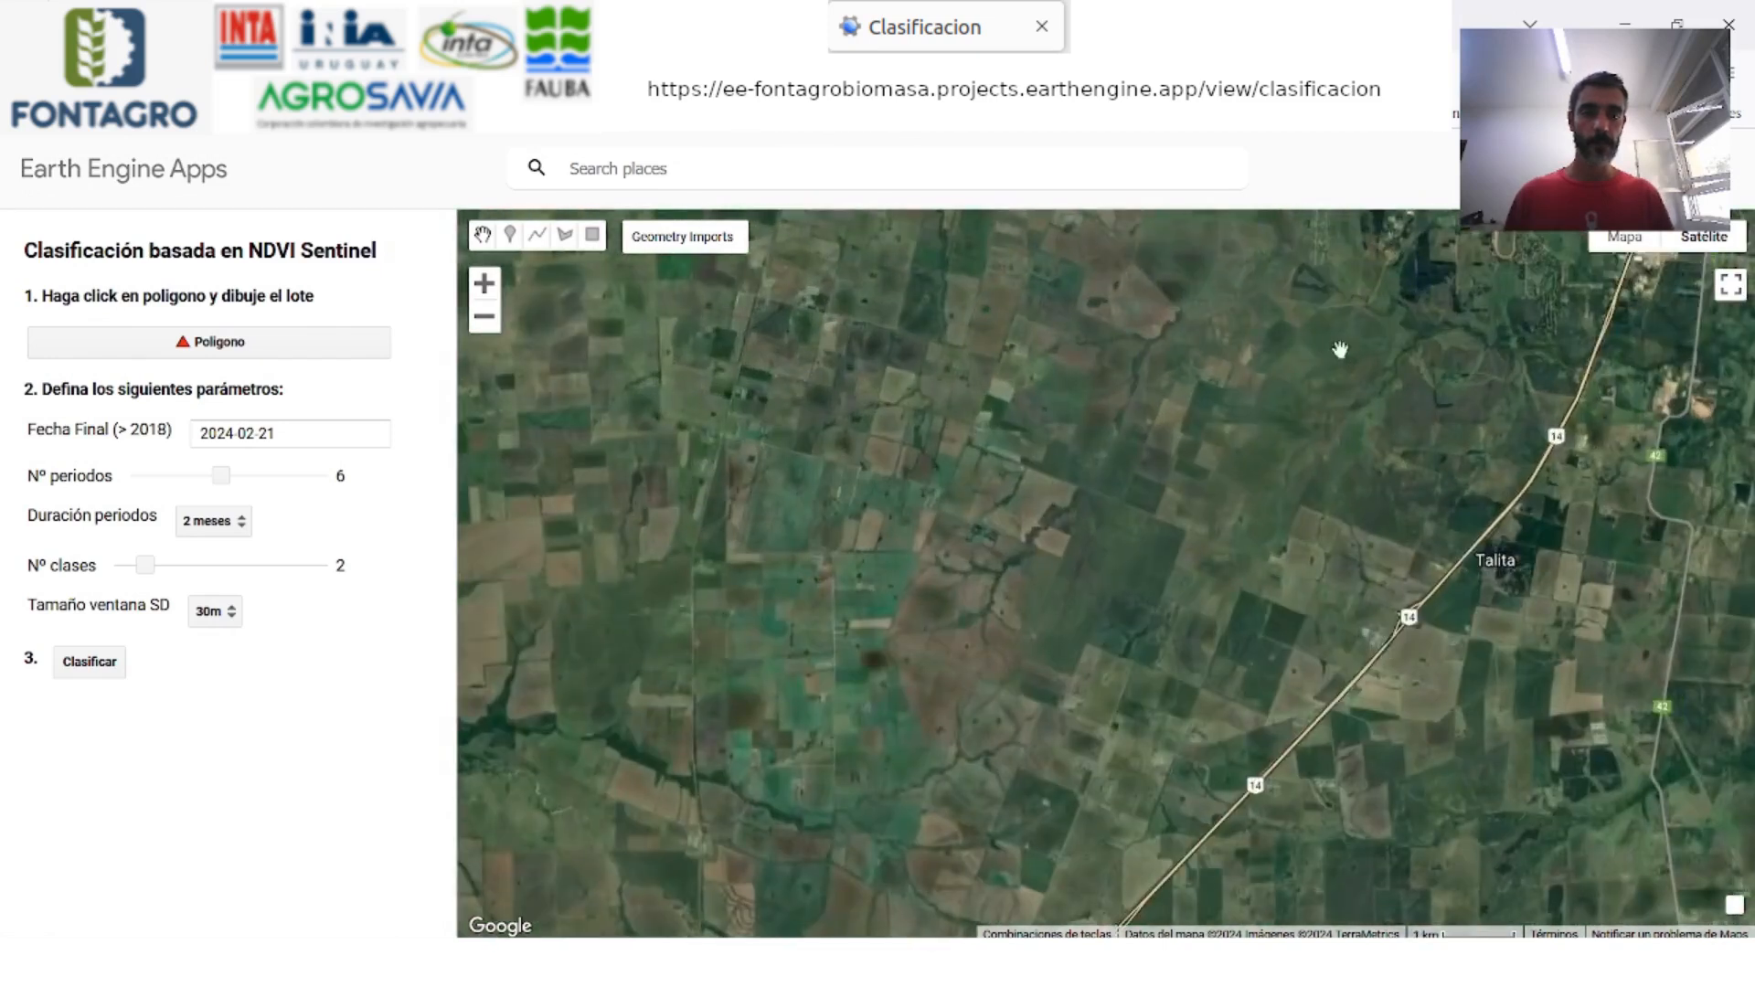
scroll(1175, 411, "up", 1)
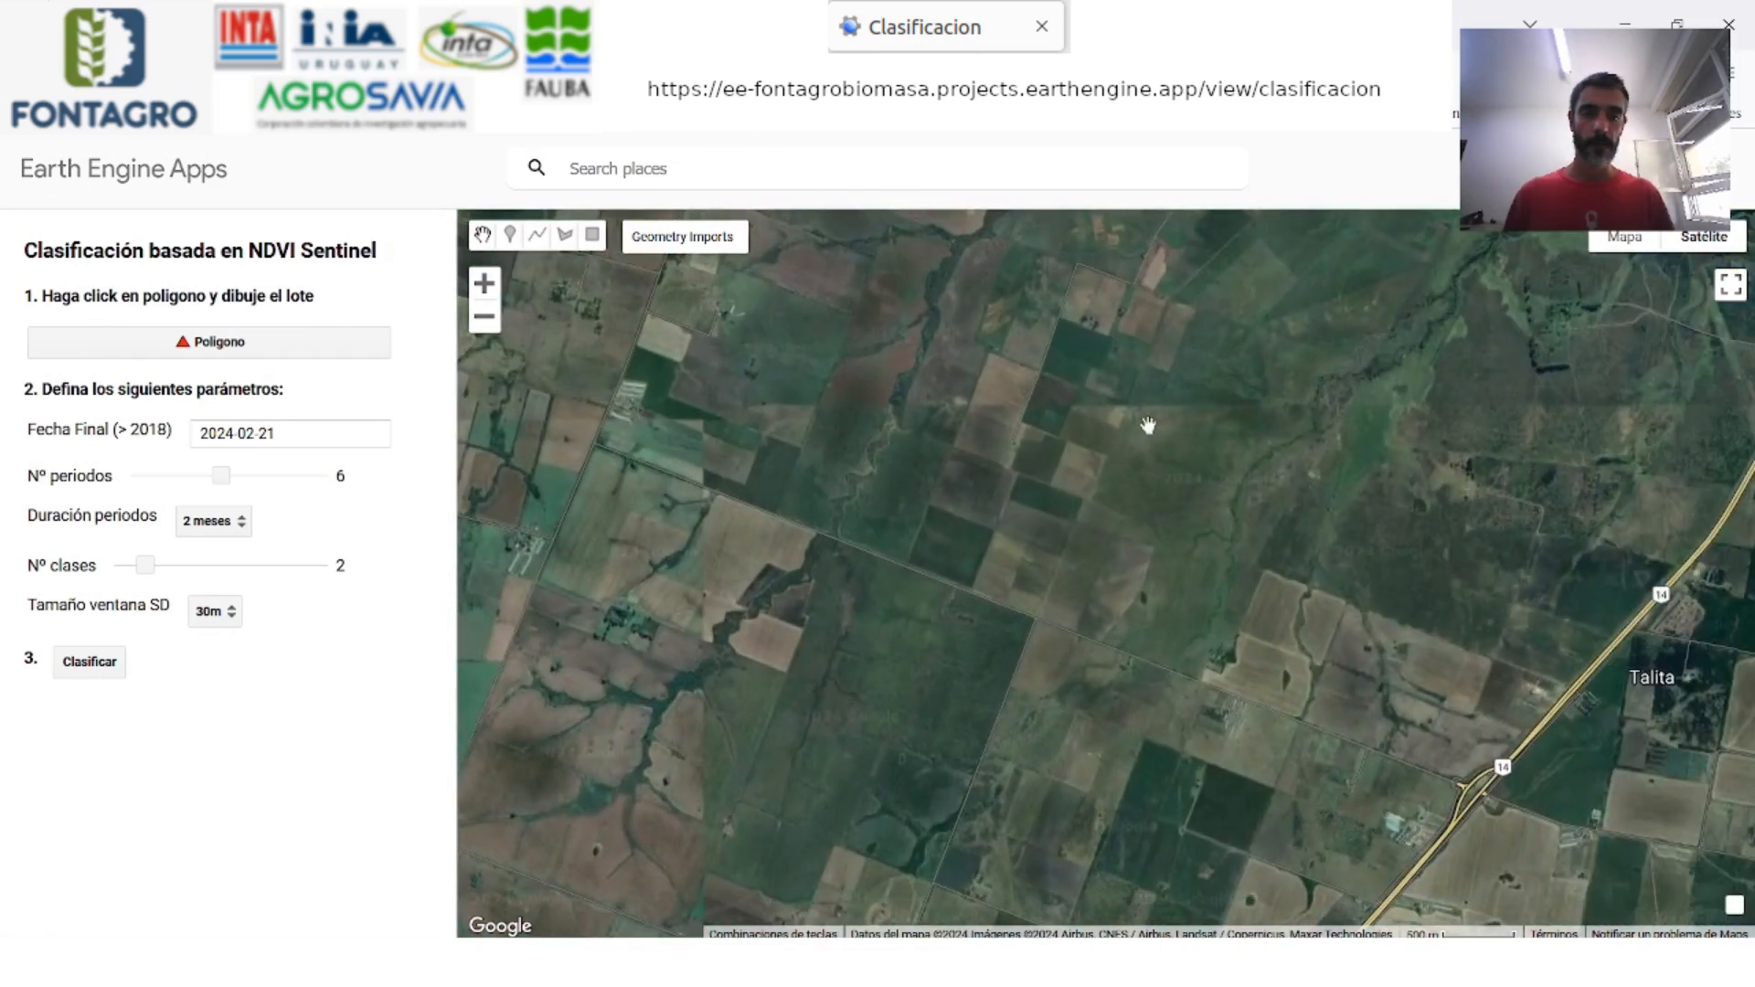
scroll(1115, 411, "up", 1)
scroll(914, 402, "up", 1)
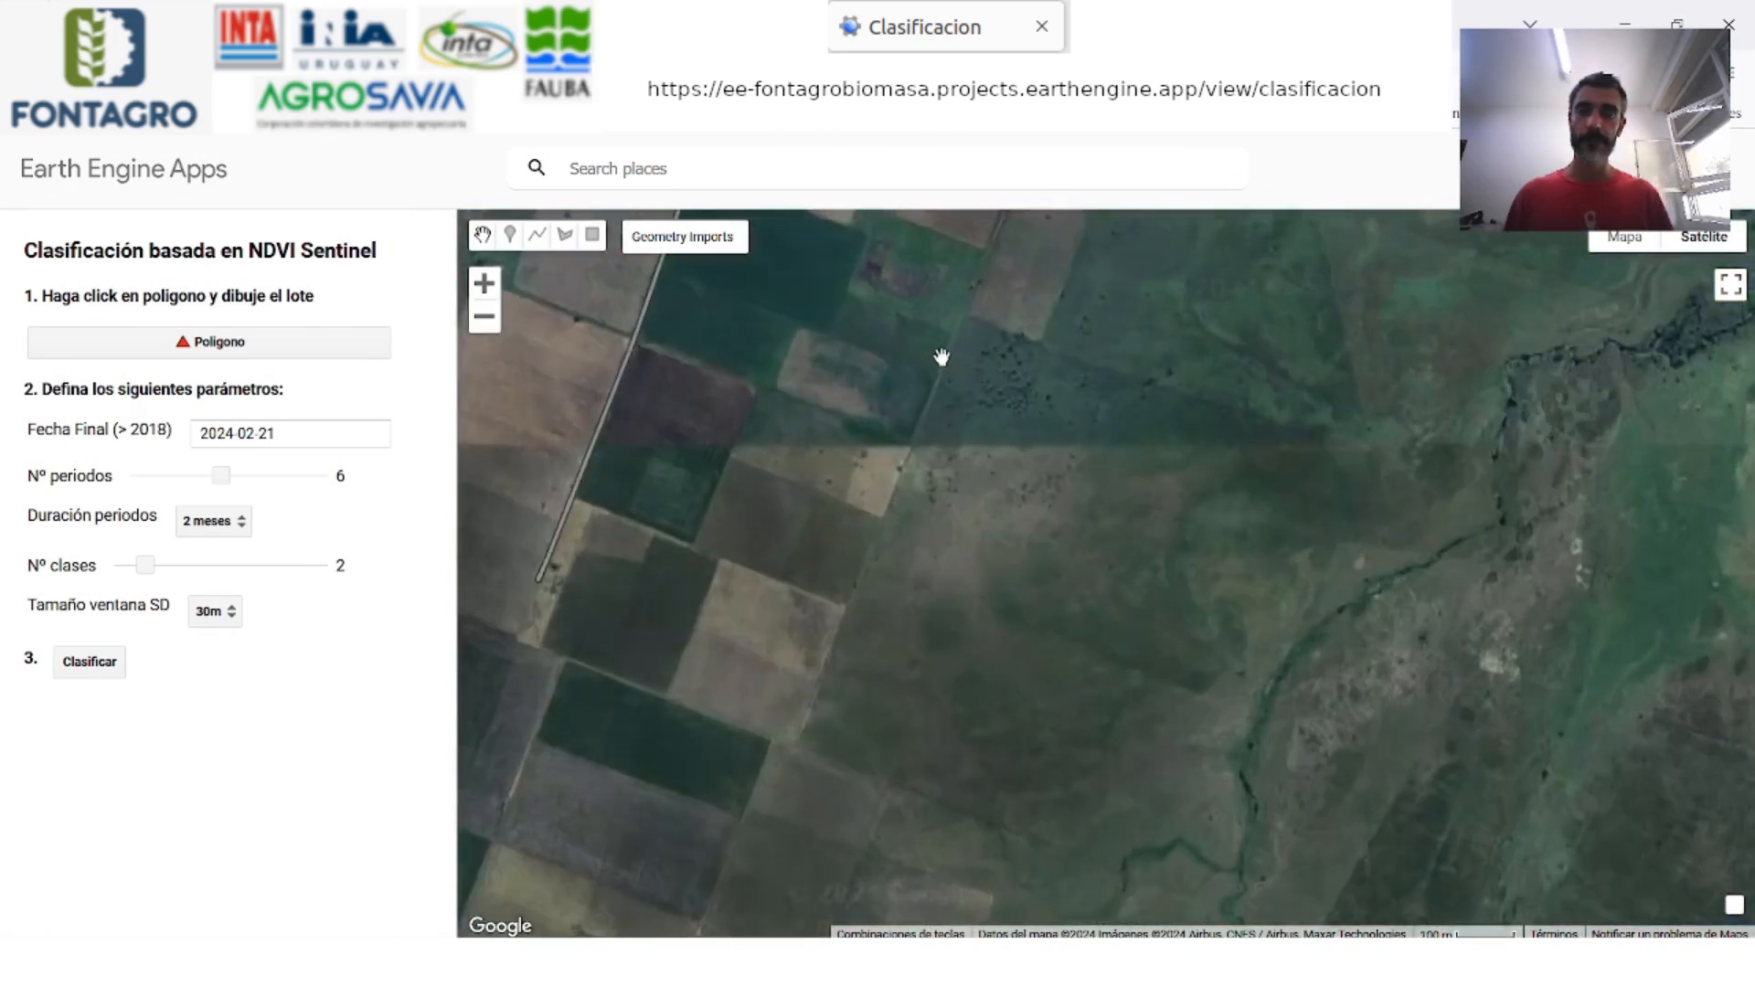
left_click_drag(926, 360, 971, 364)
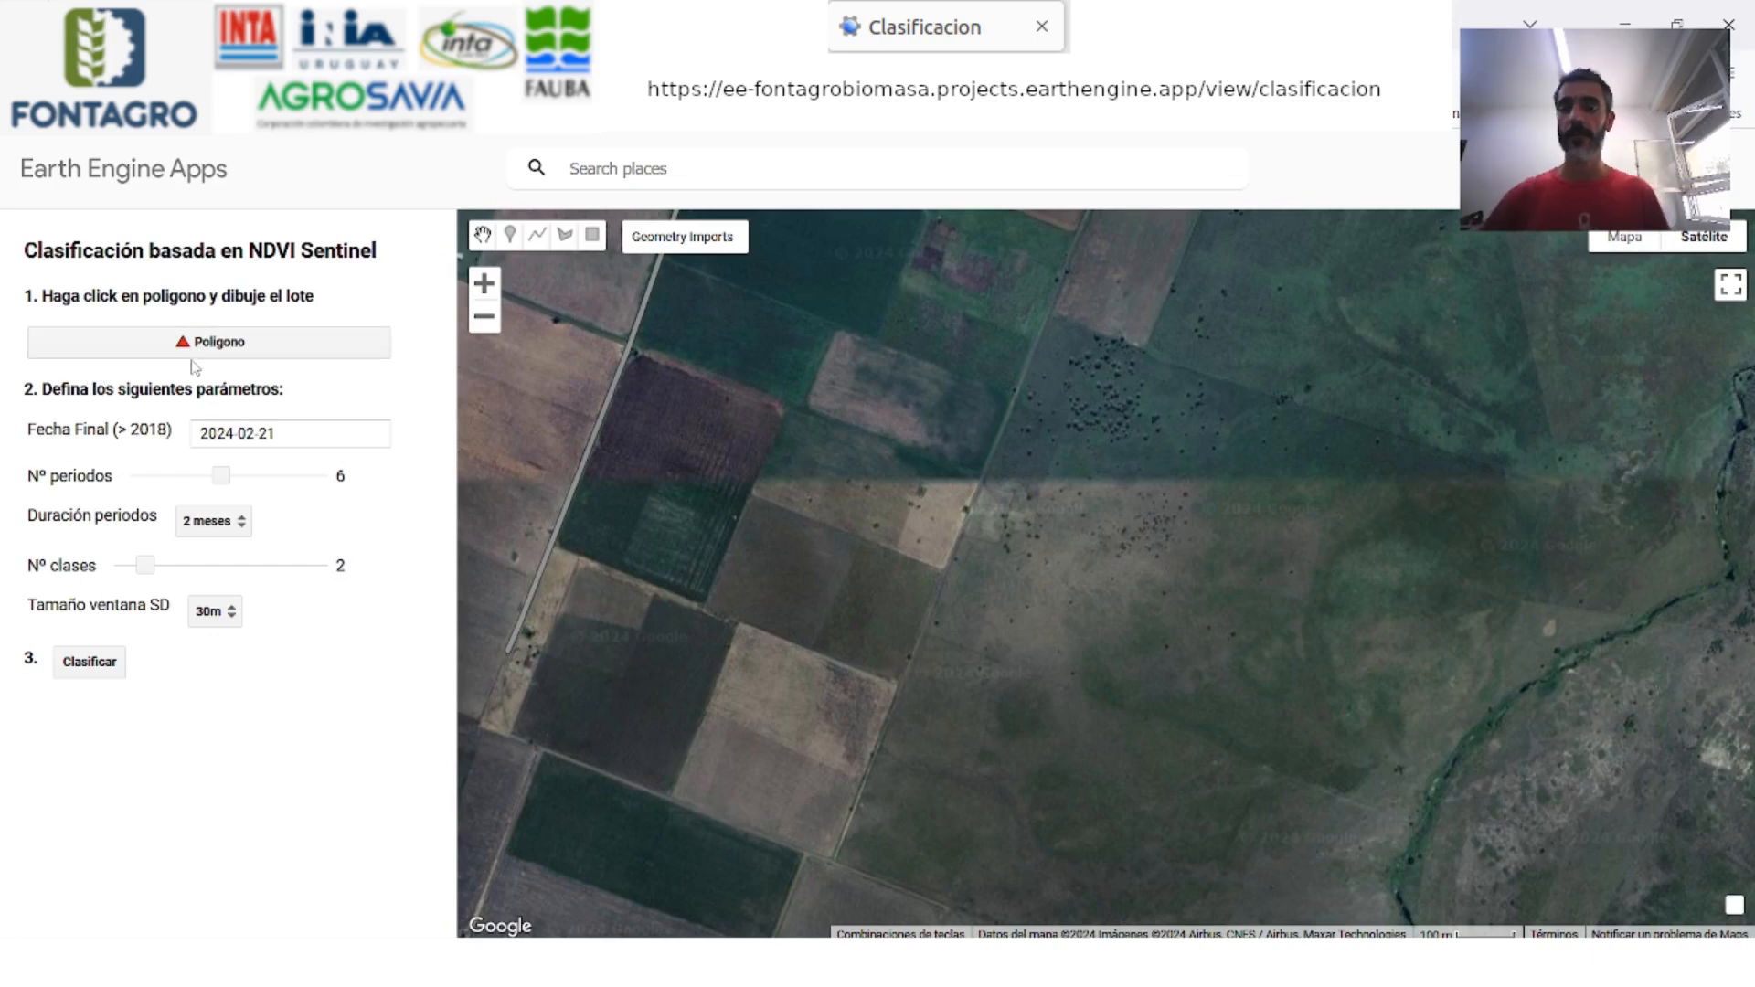
Draw a four-cornered polygon around the elongated lot spanning the small fields and the open grassland beside them
left_click(230, 349)
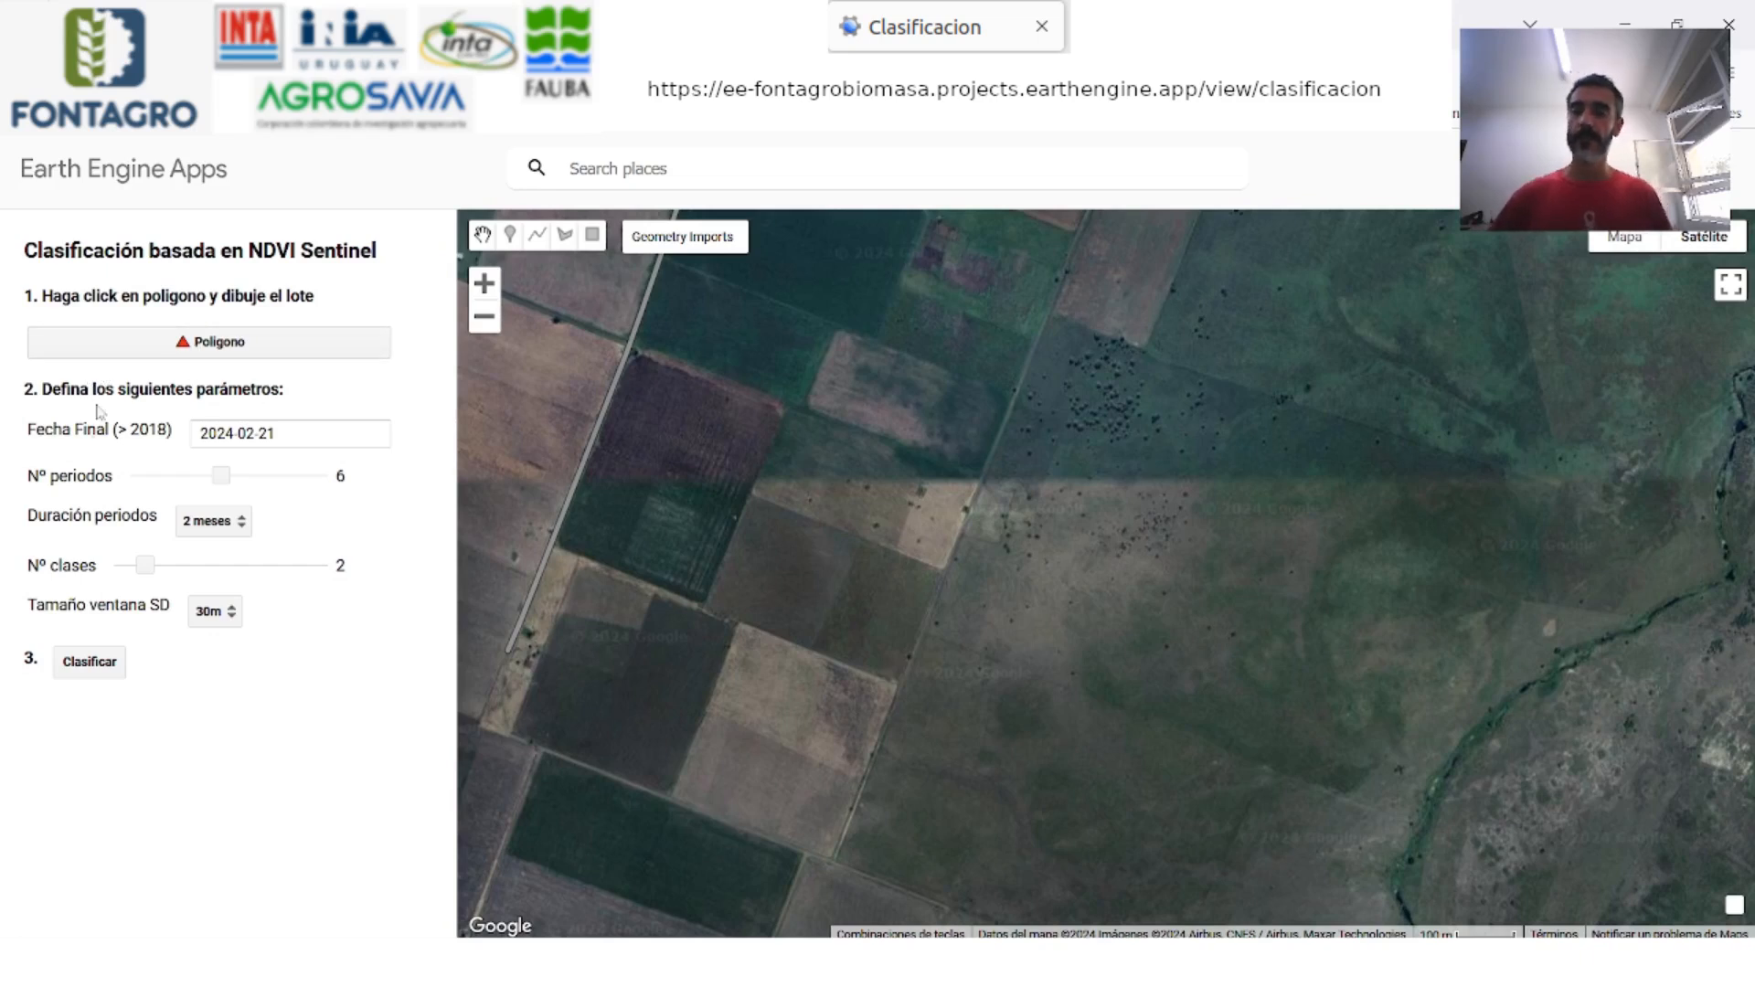
left_click(792, 410)
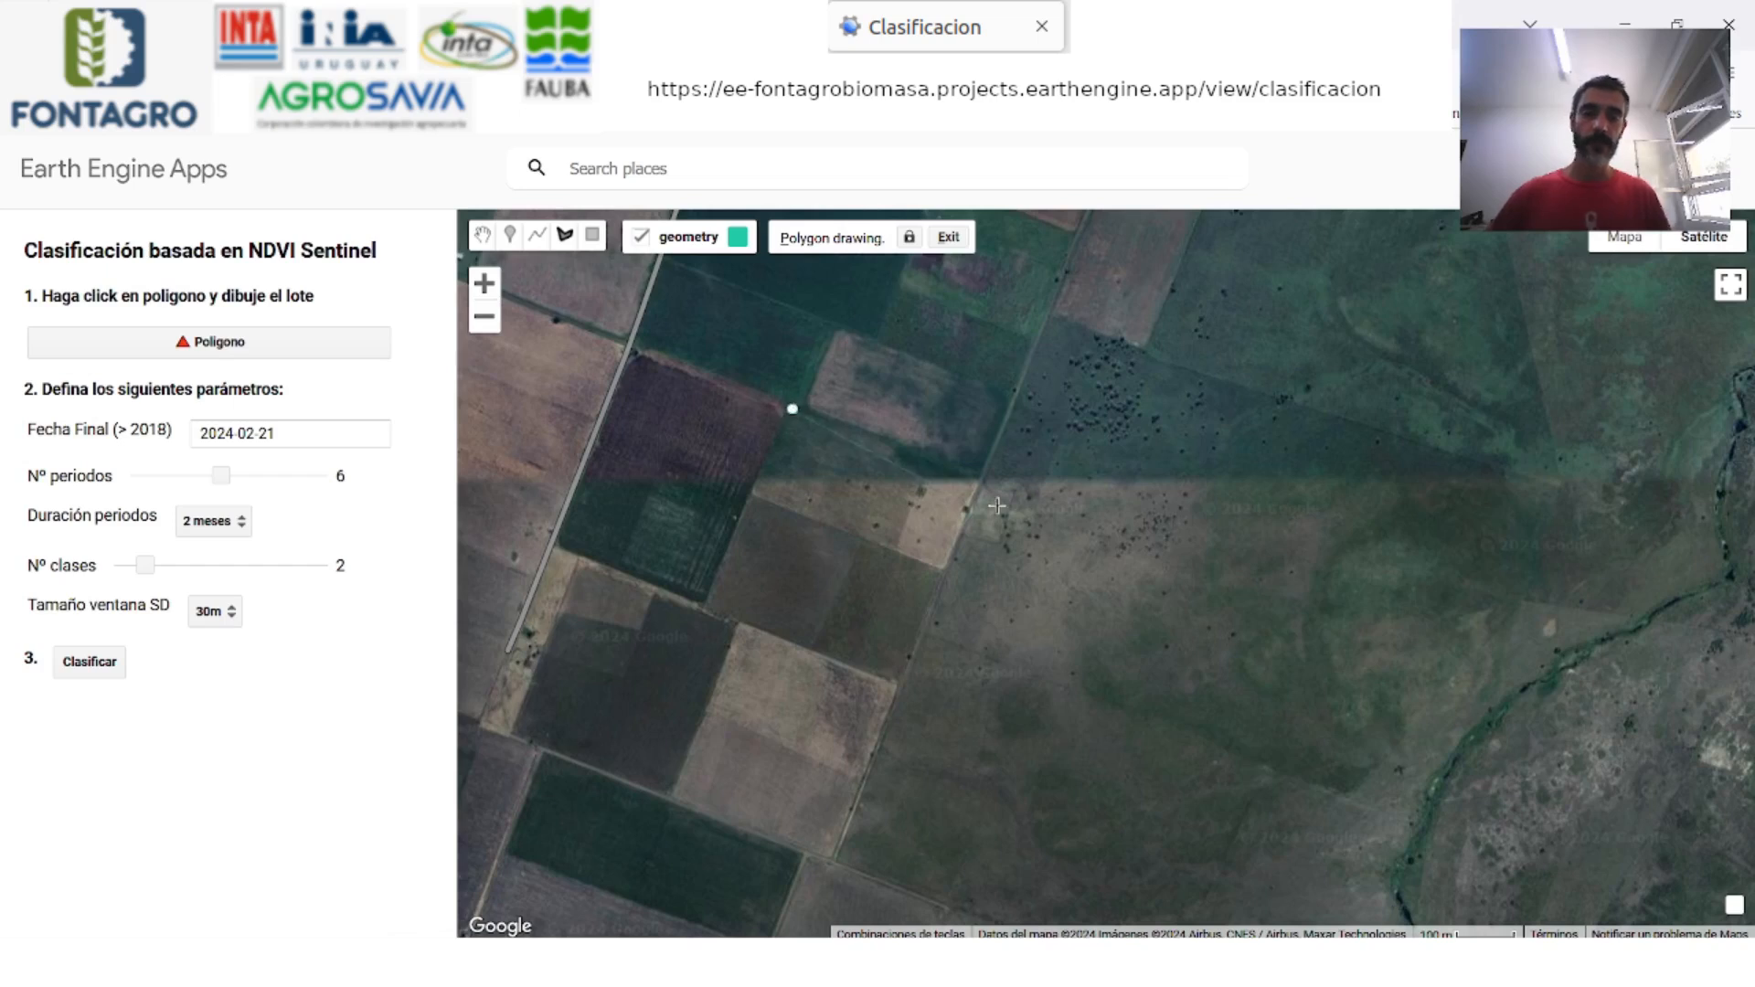
left_click(1200, 552)
left_click(1129, 702)
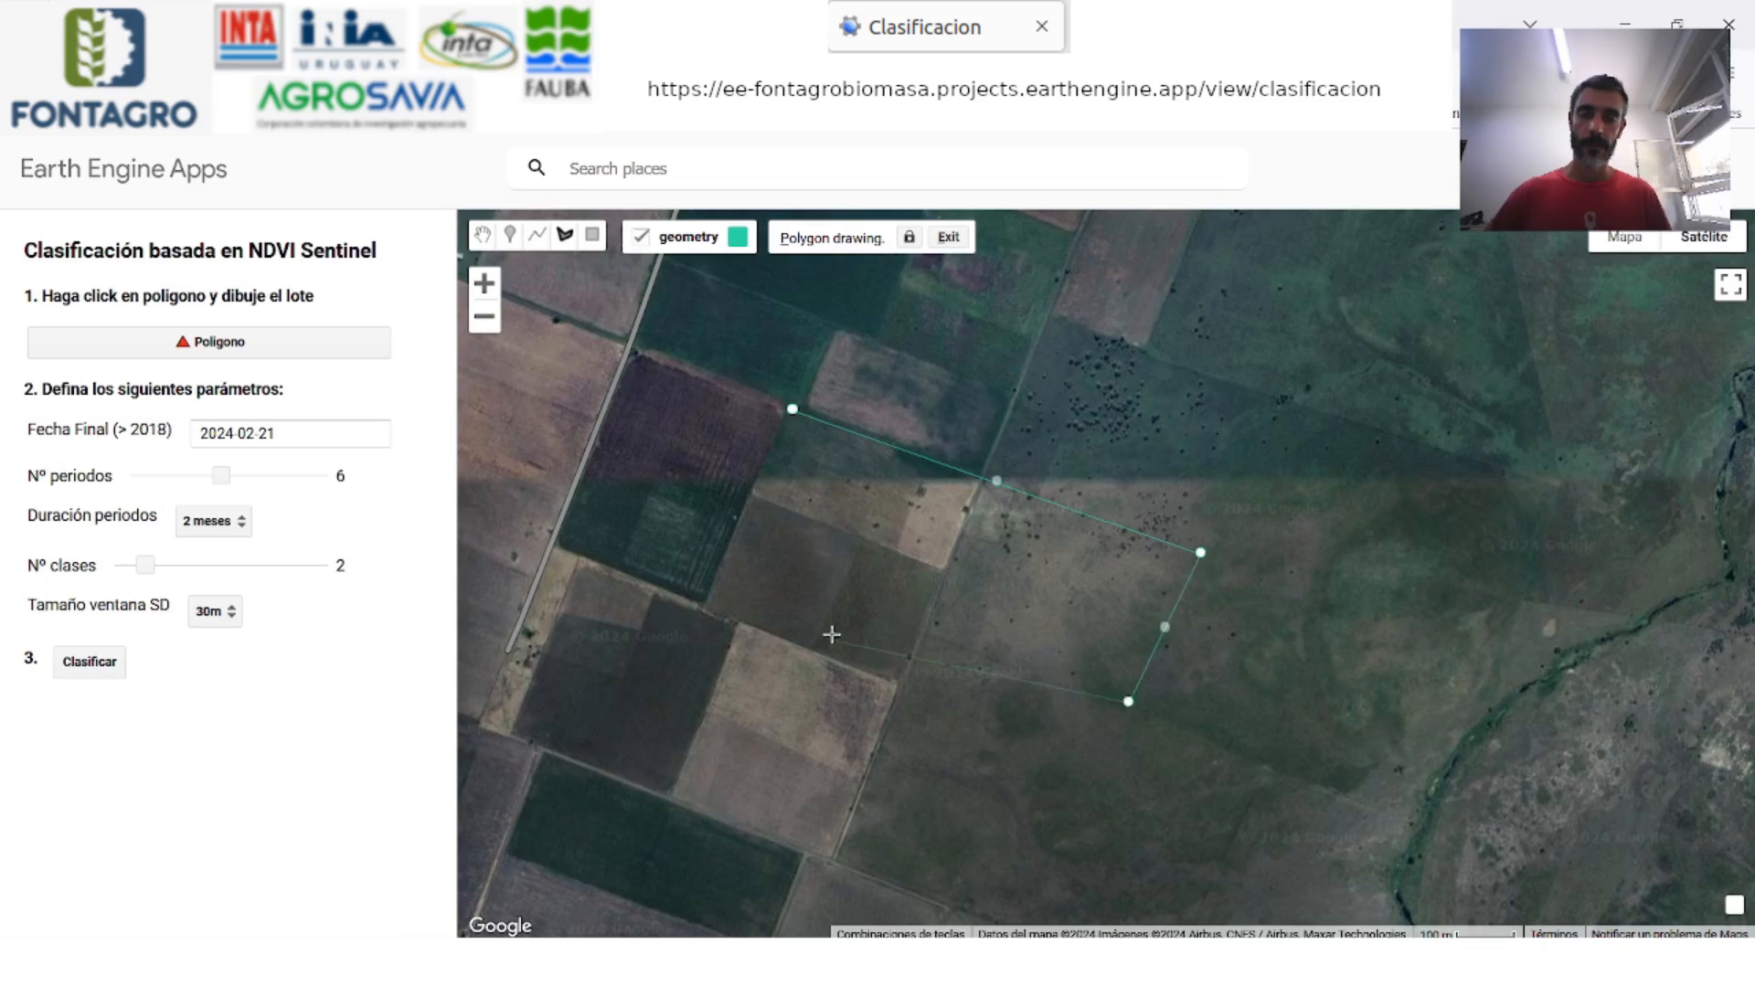
double_click(731, 553)
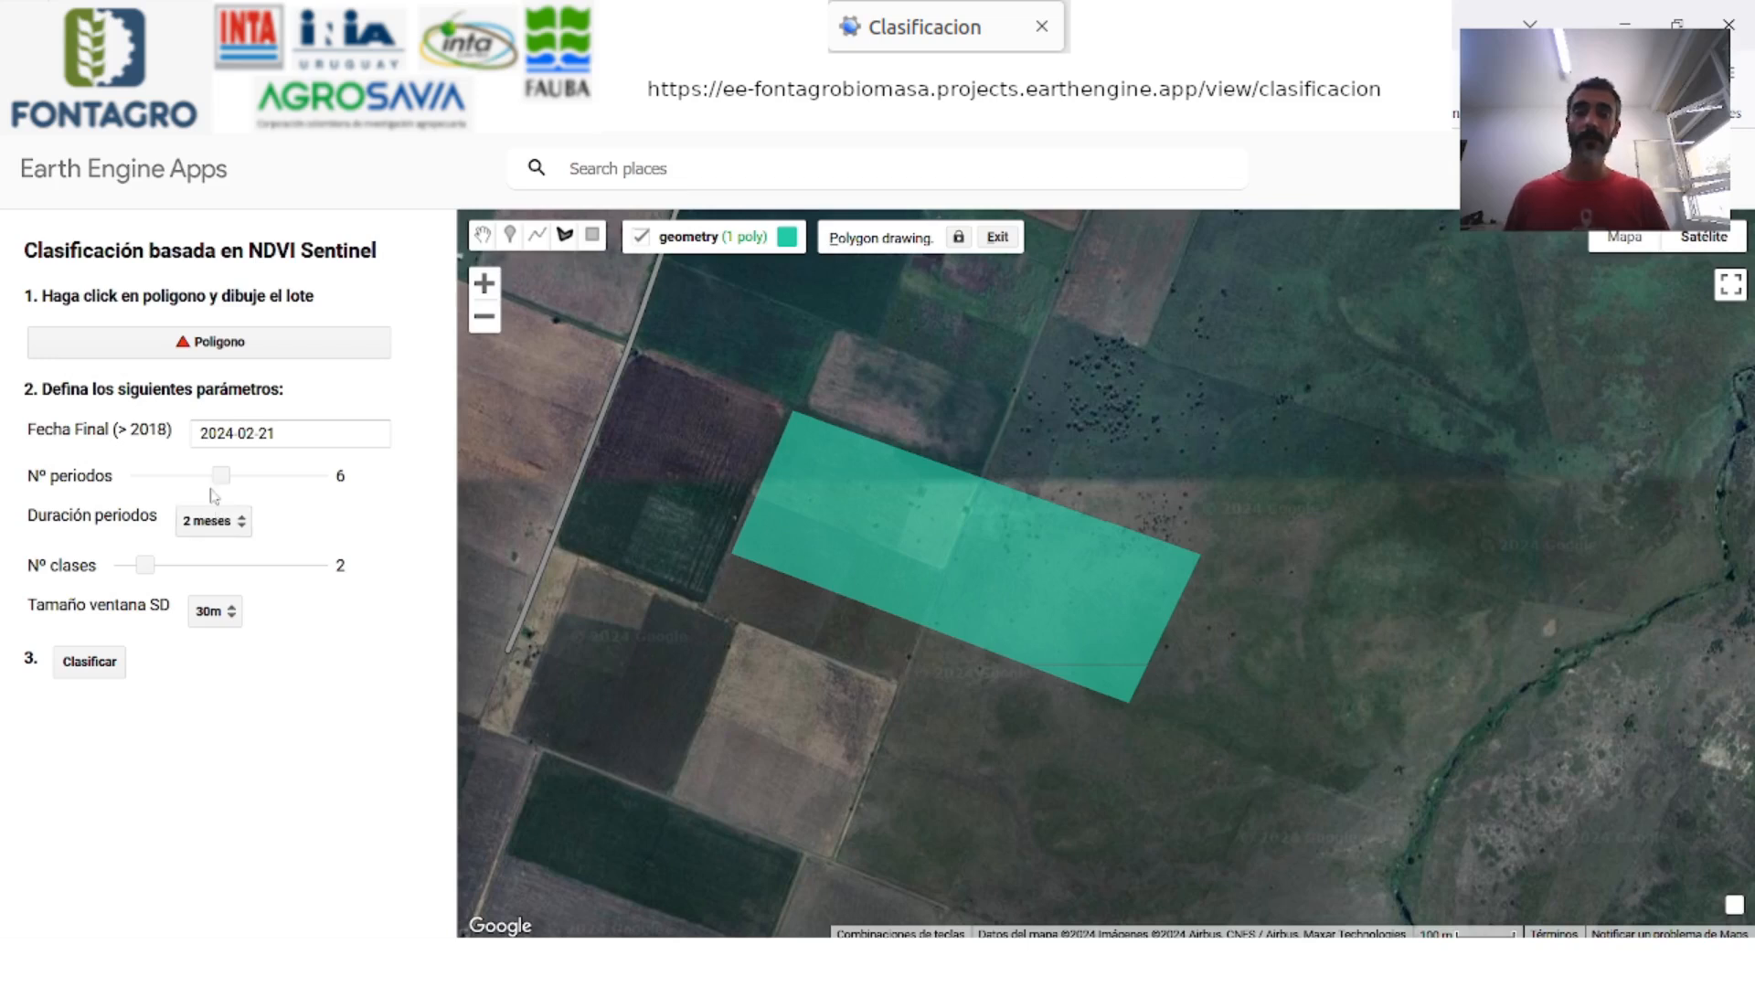
Classify the drawn lot into 3 classes and hide its polygon overlay
mouse_move(144, 565)
left_mouse_down()
mouse_move(188, 566)
mouse_move(168, 565)
left_mouse_up()
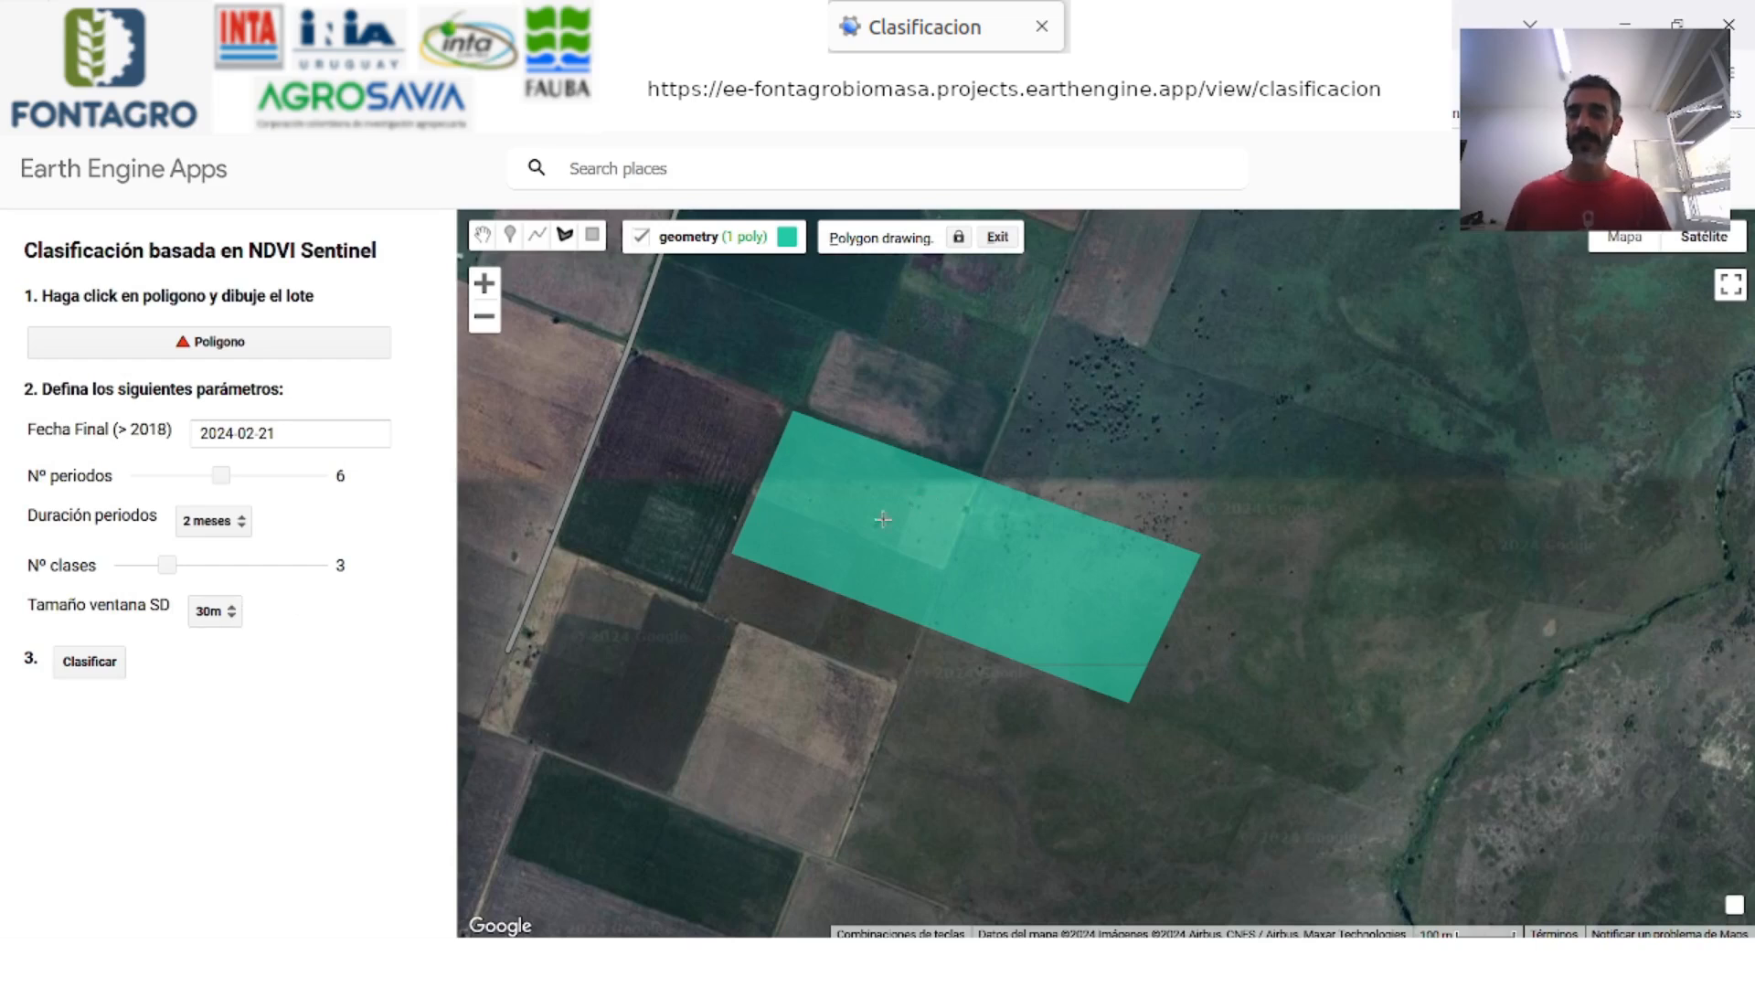
left_click(82, 670)
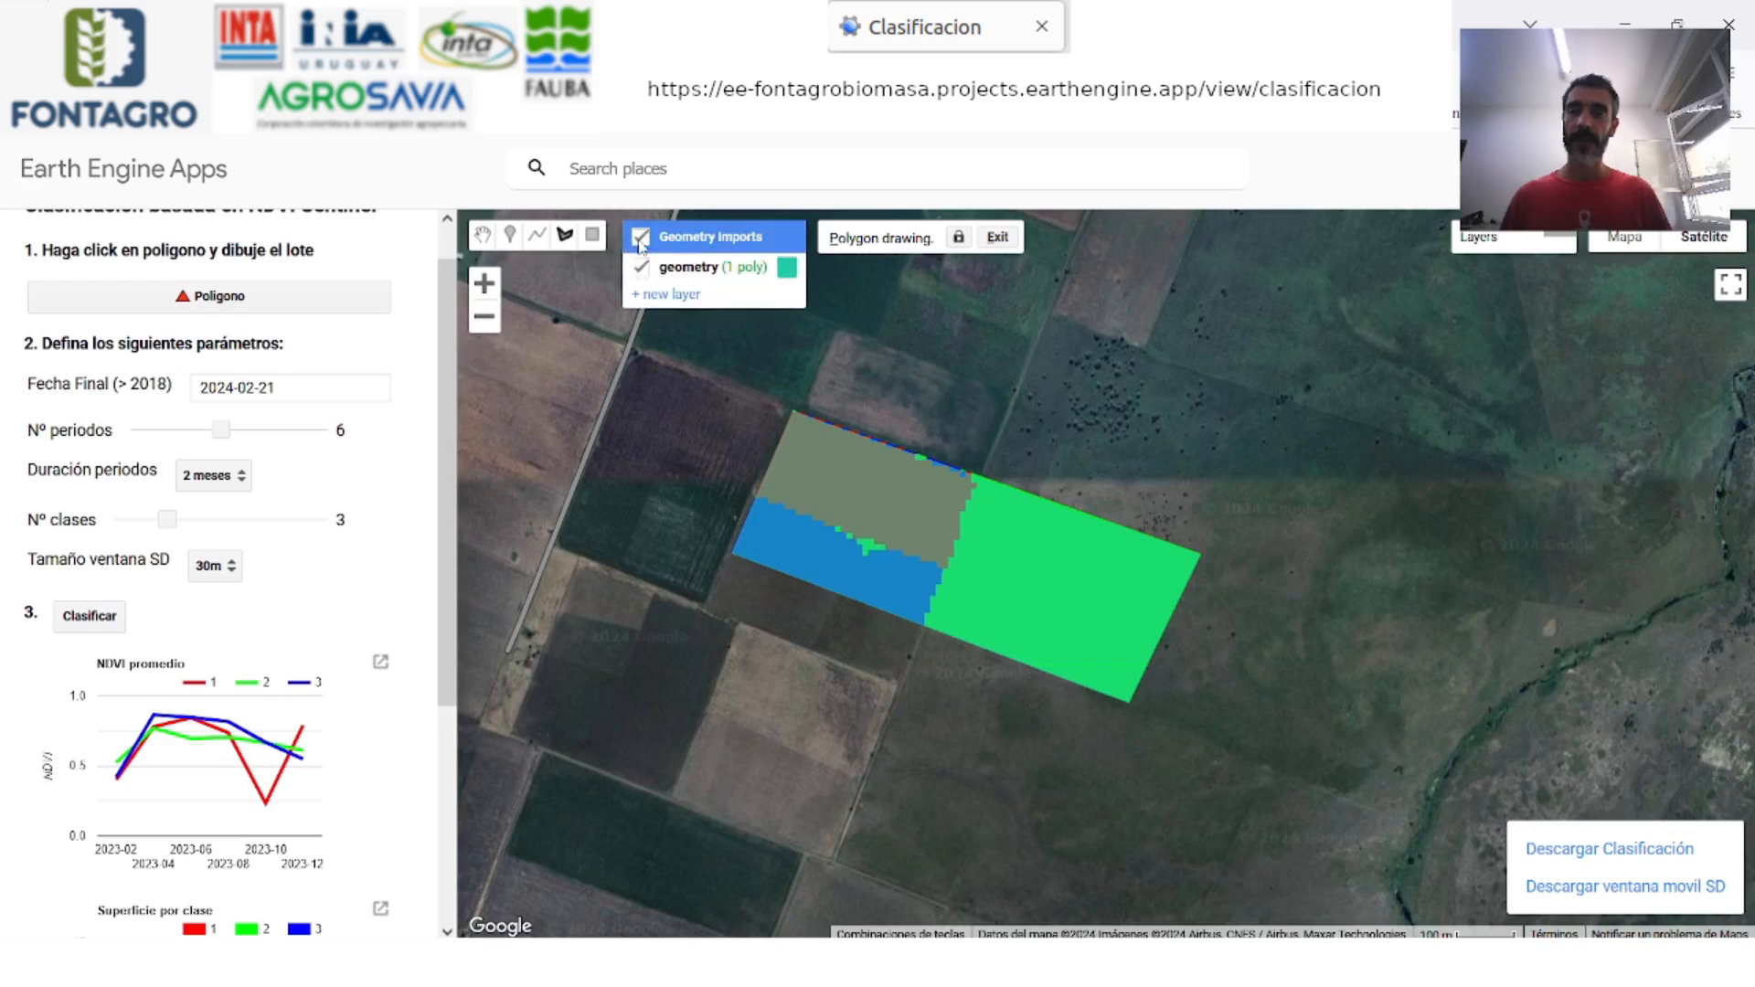
left_click(640, 241)
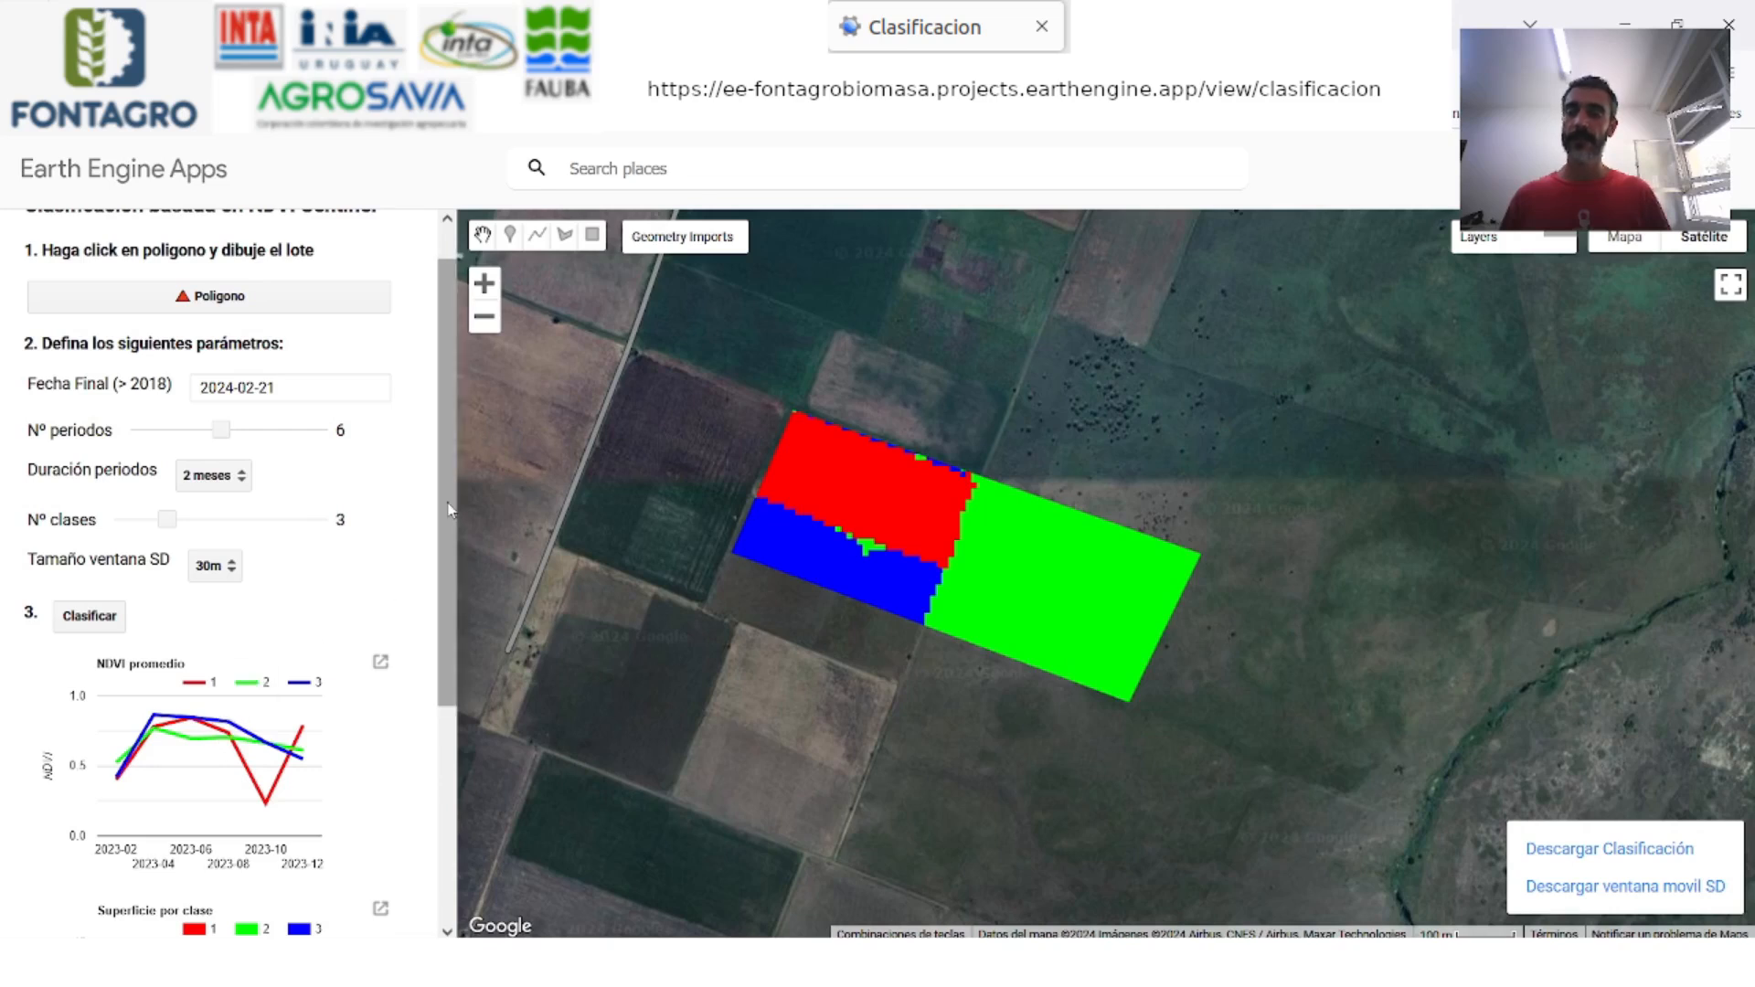
Inspect the mean NDVI curves of the classes across the periods, including in the enlarged chart
scroll(423, 600, "down", 2)
scroll(366, 511, "down", 1)
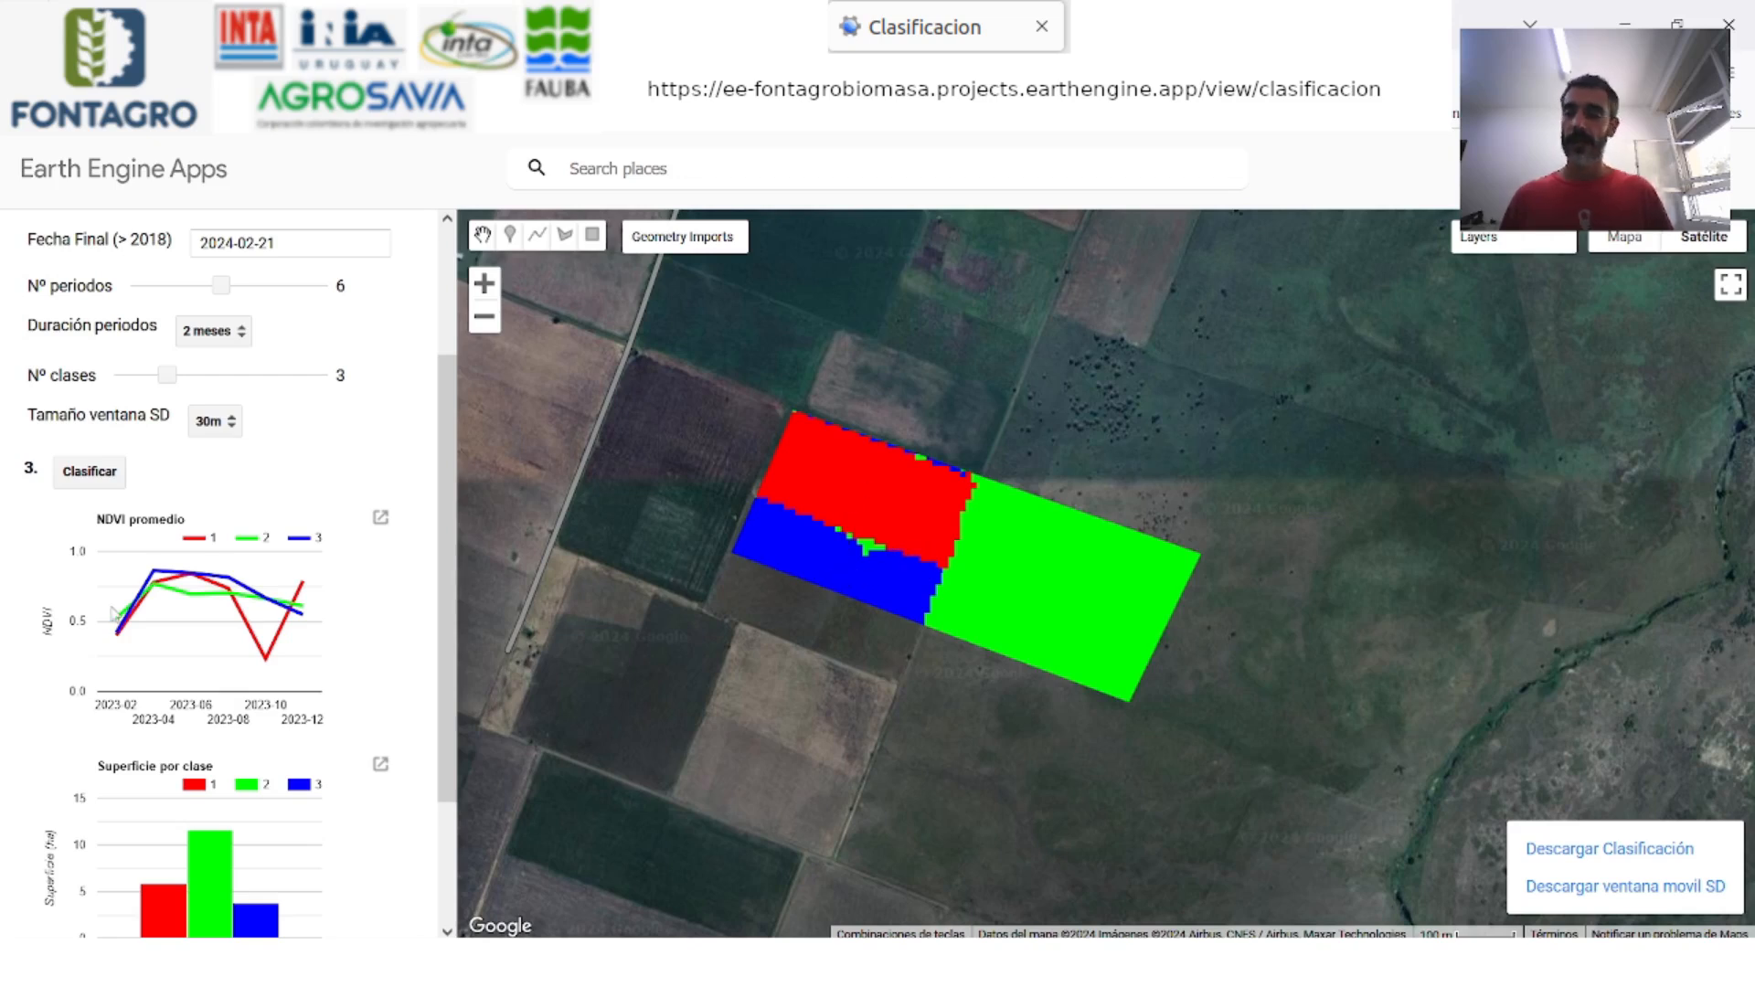
mouse_move(116, 612)
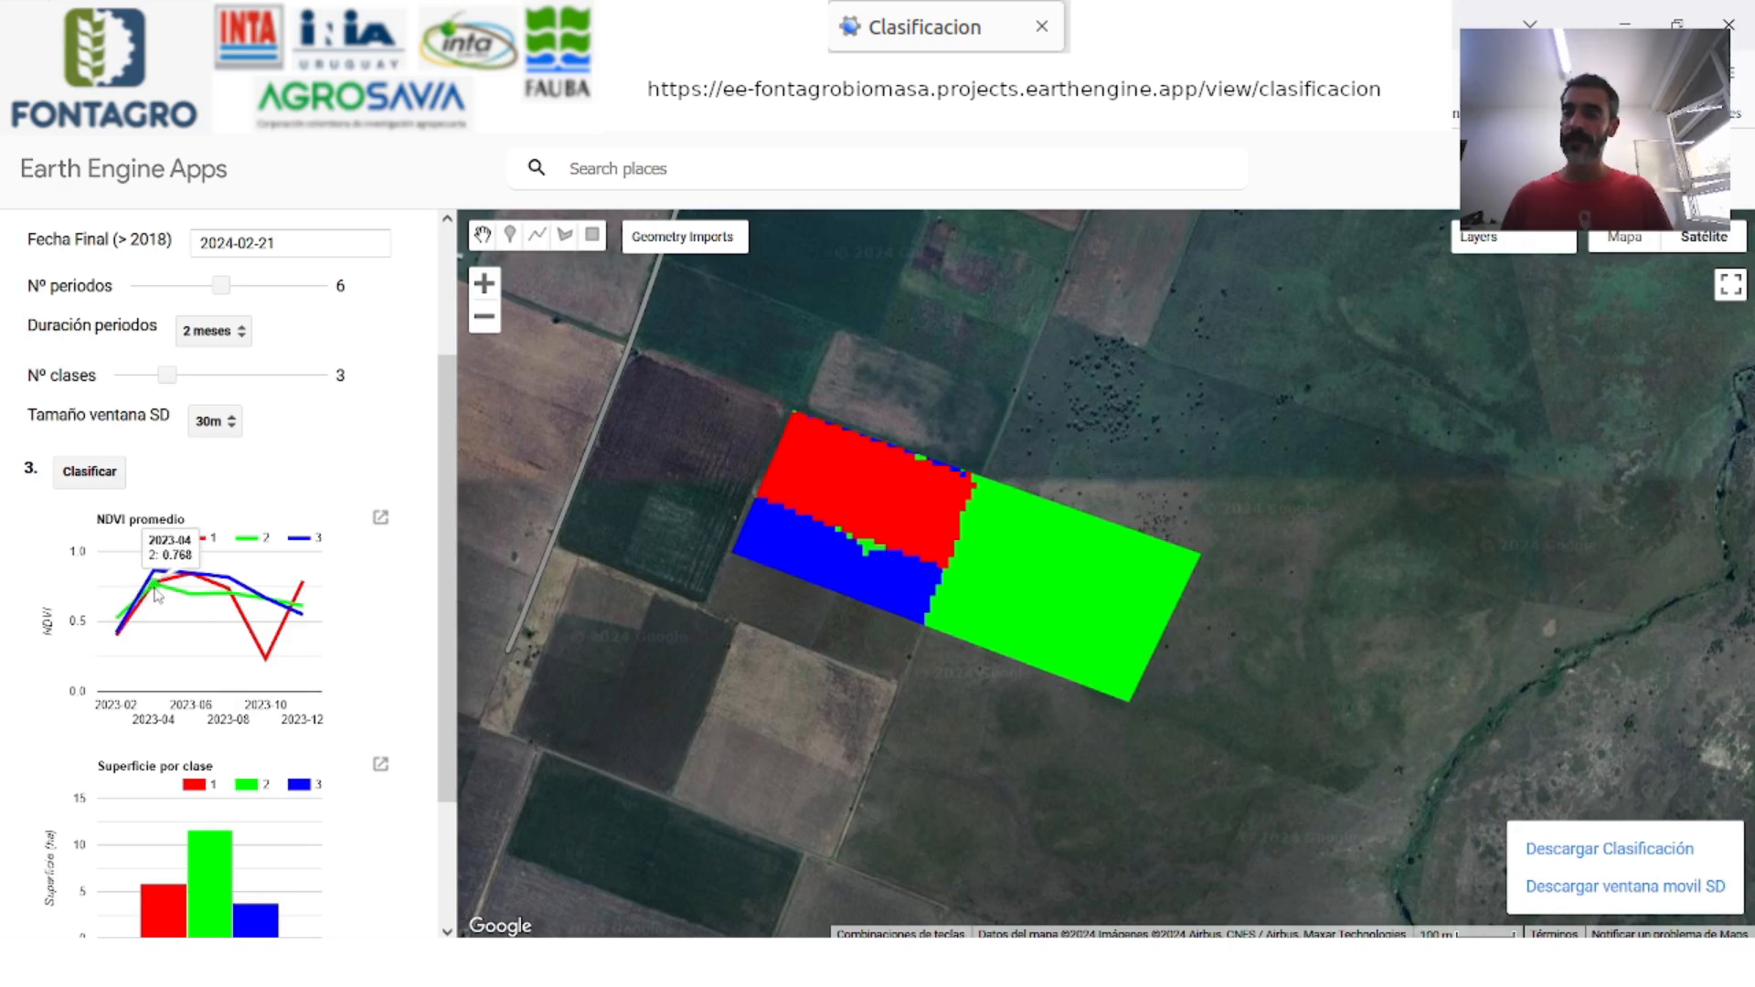
mouse_move(228, 602)
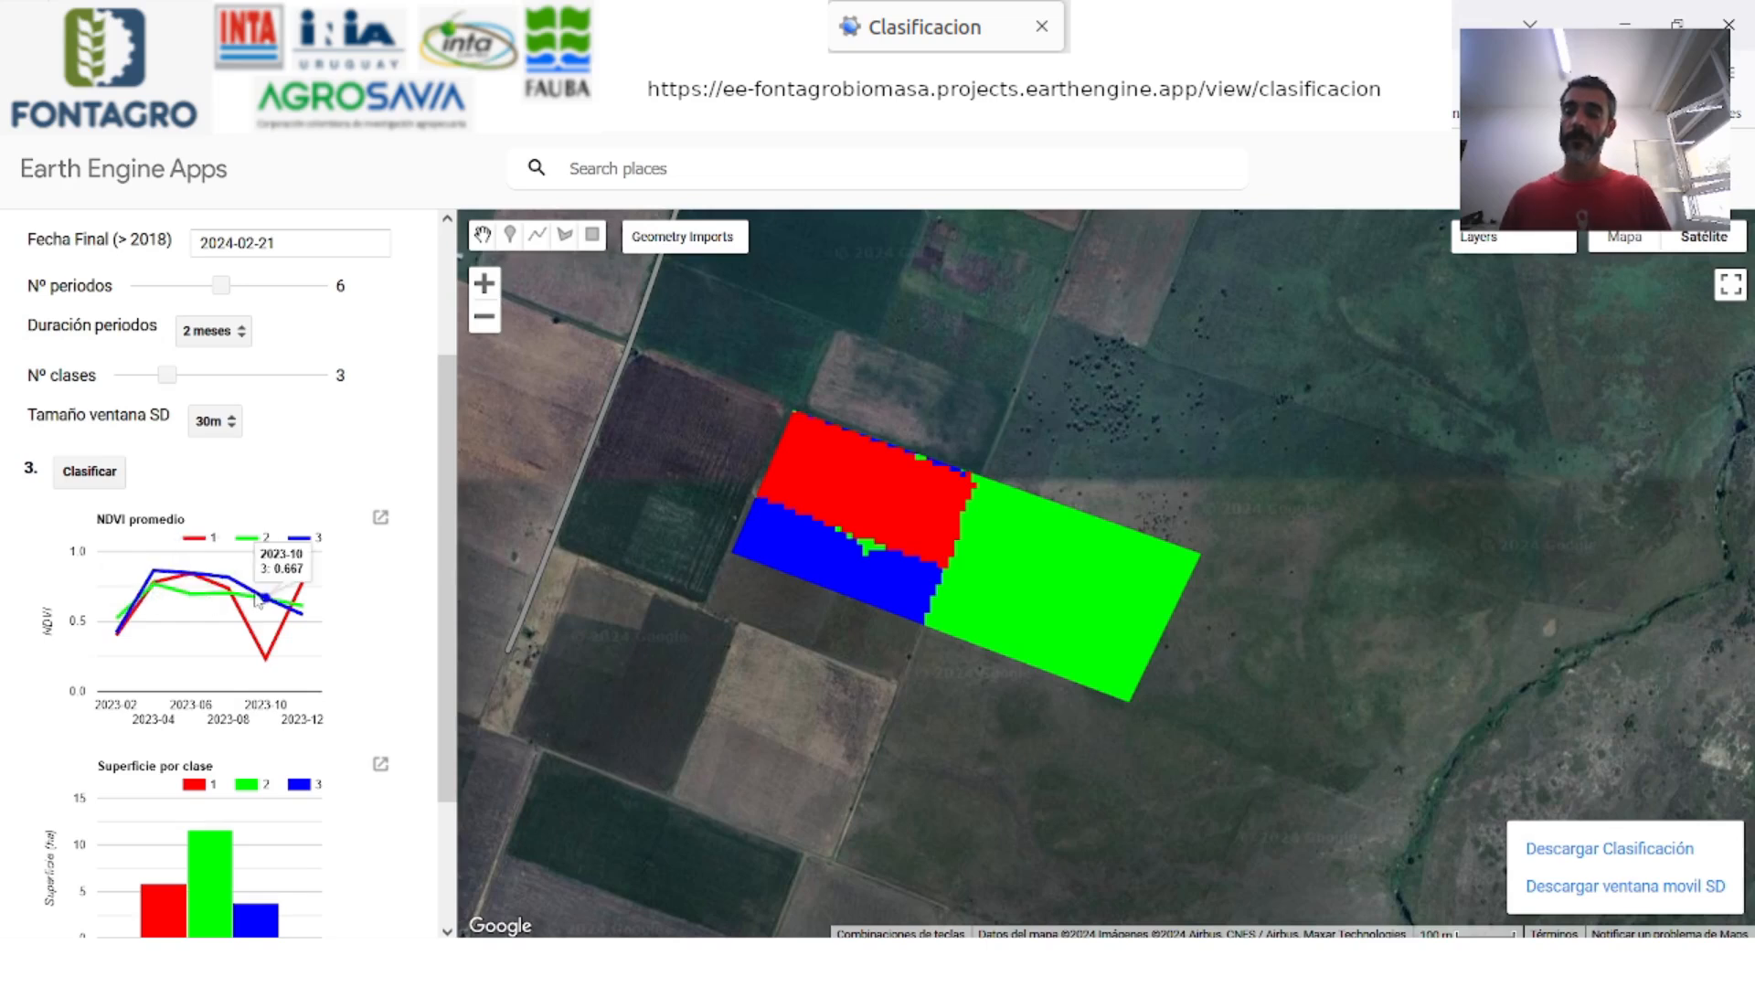
mouse_move(305, 613)
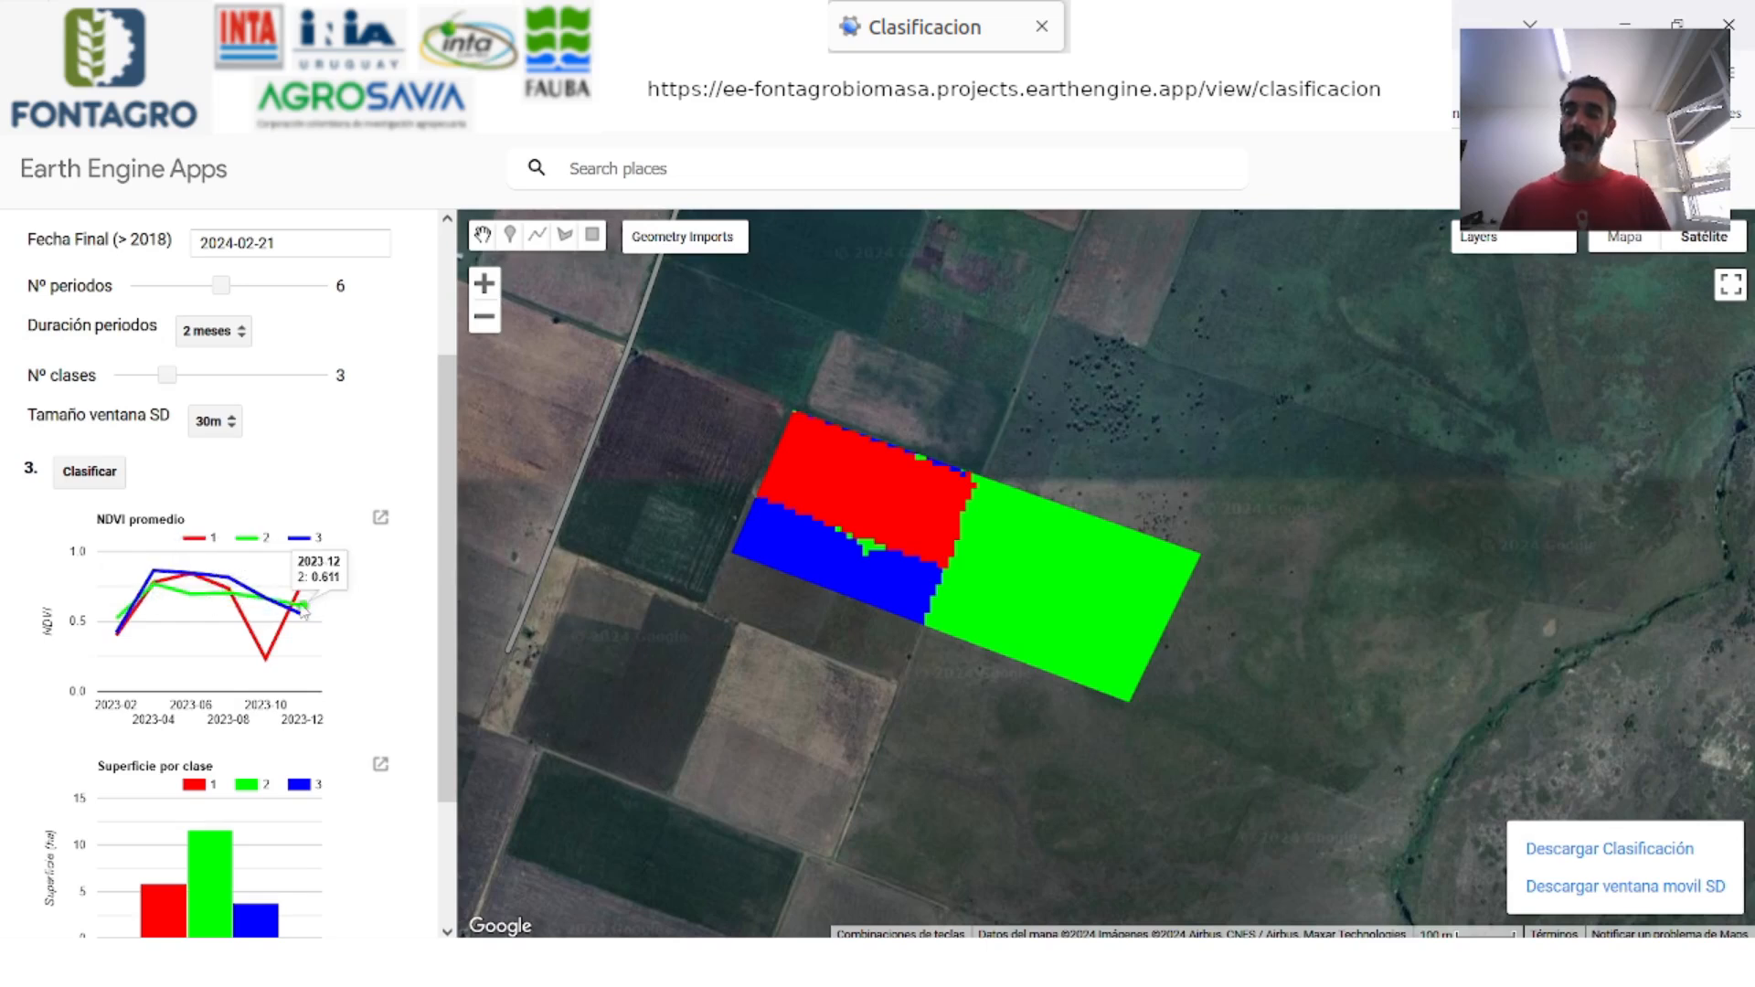
left_click(380, 519)
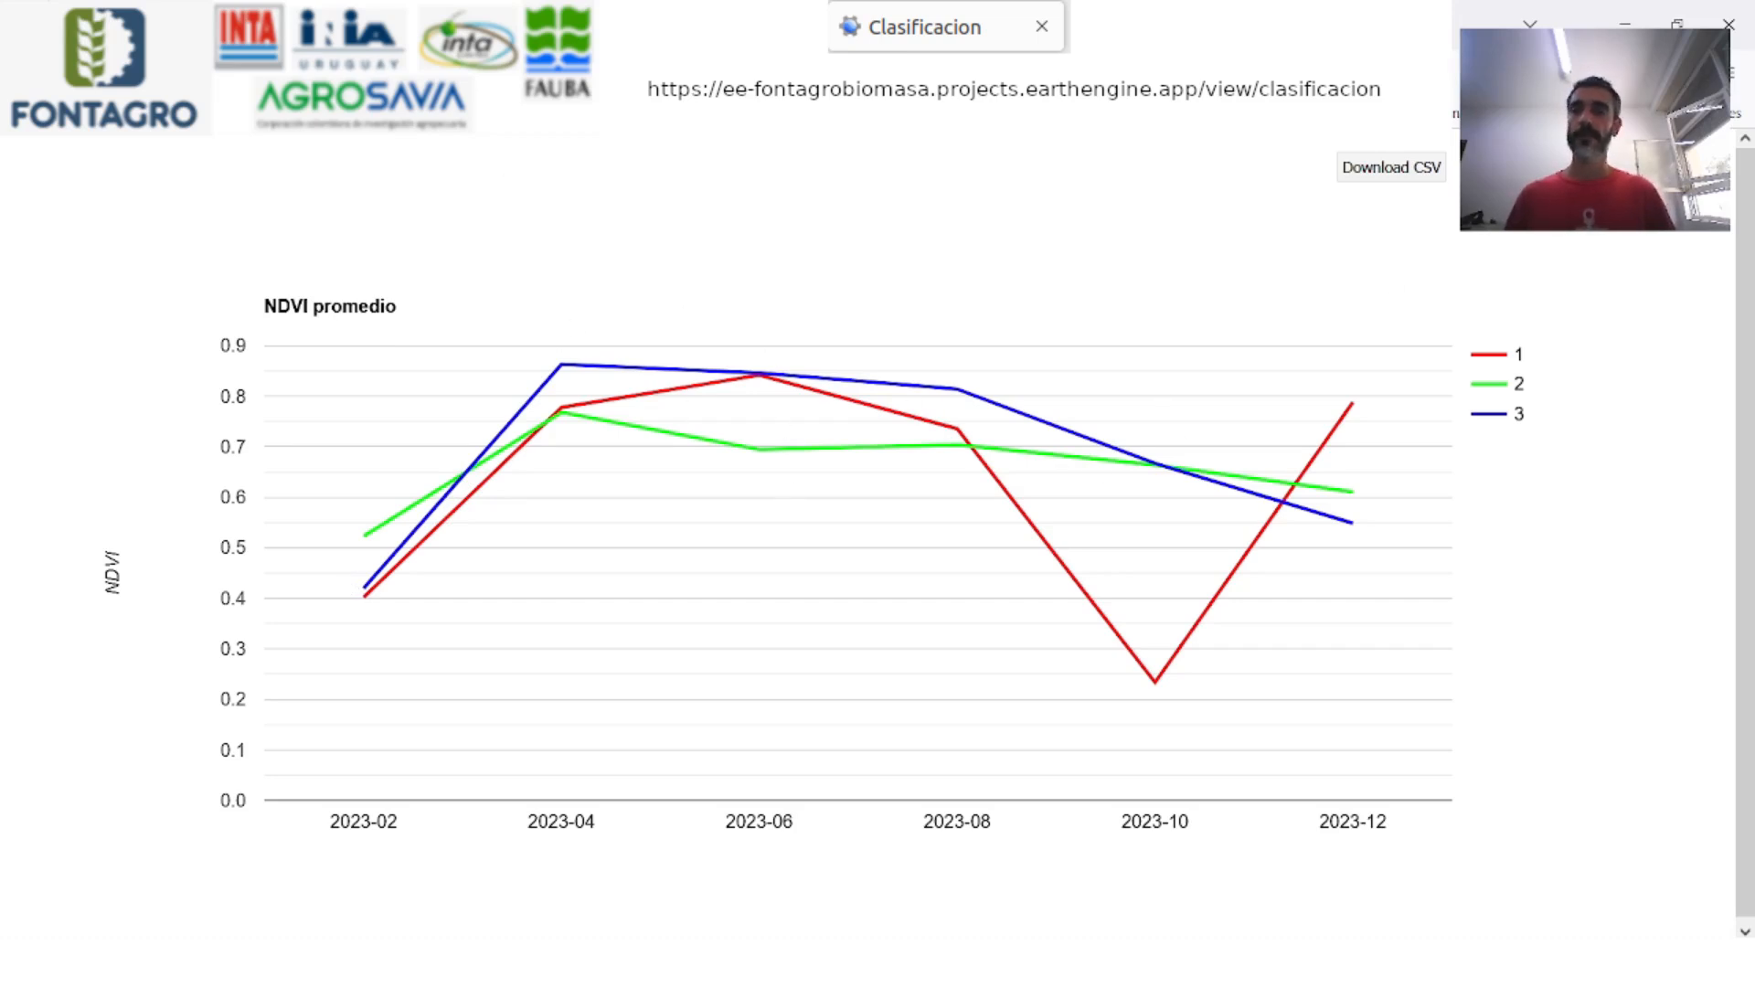
key("ctrl+shift+Tab")
Check the surface area of each of the three classes in the area-per-class chart
scroll(116, 728, "down", 3)
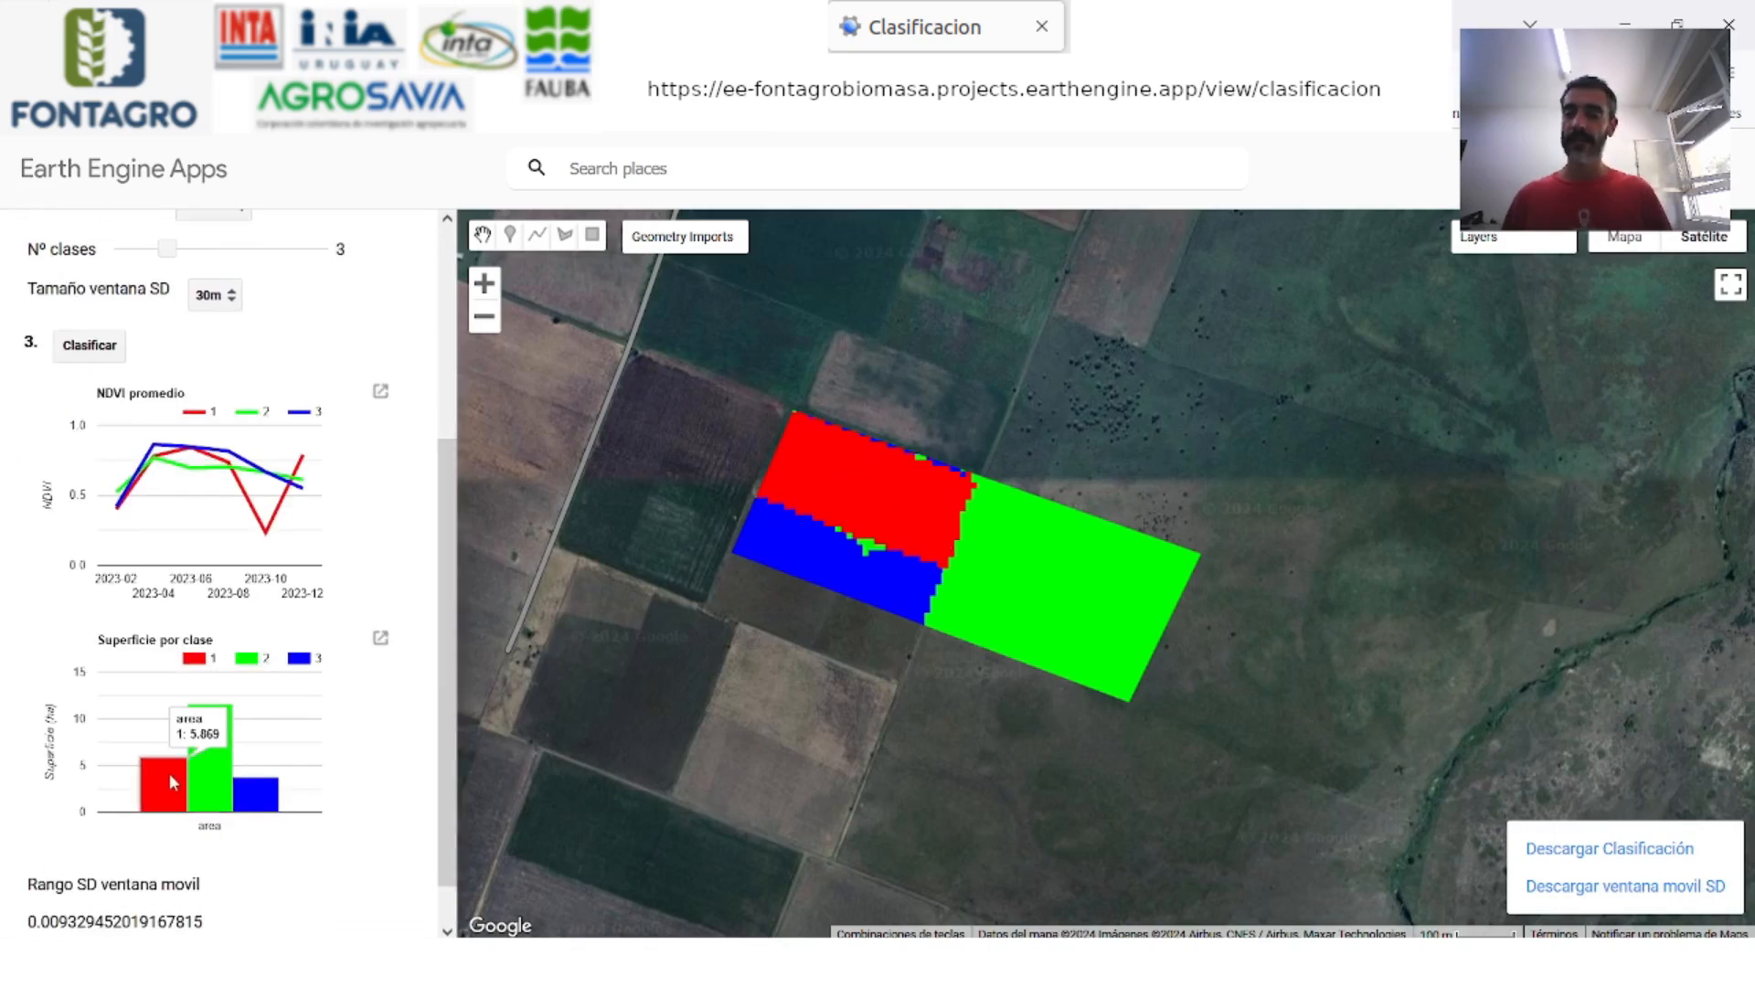
mouse_move(174, 786)
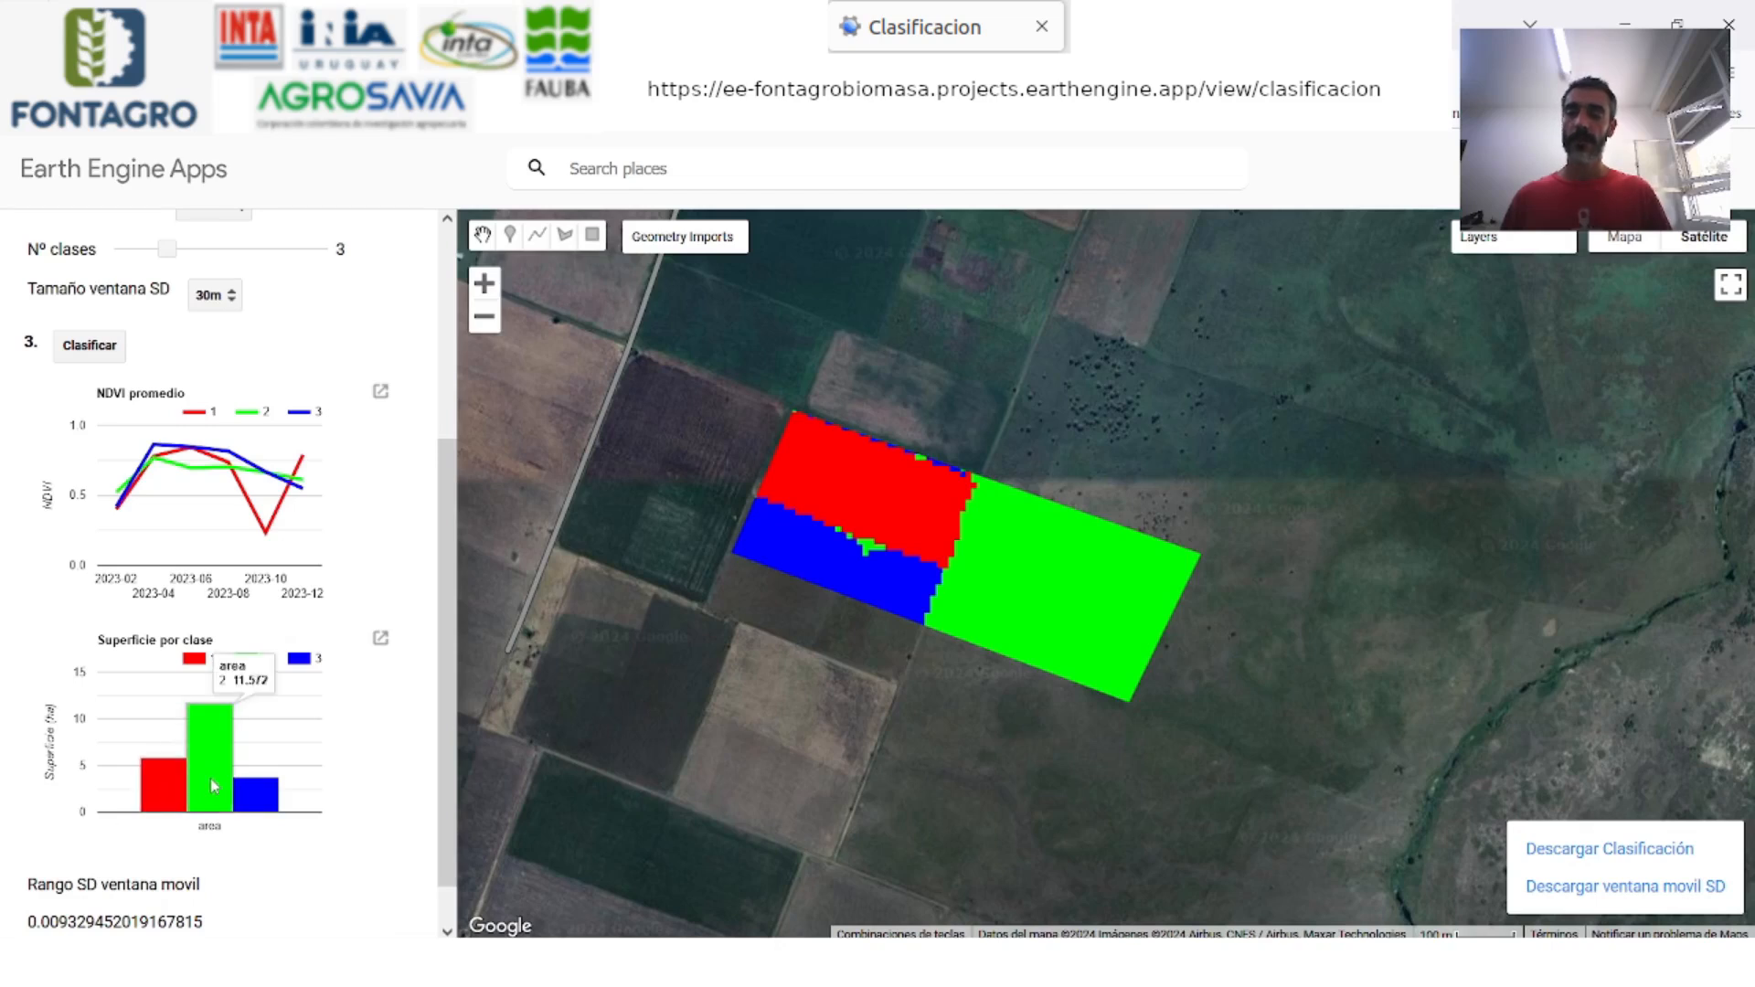
mouse_move(268, 802)
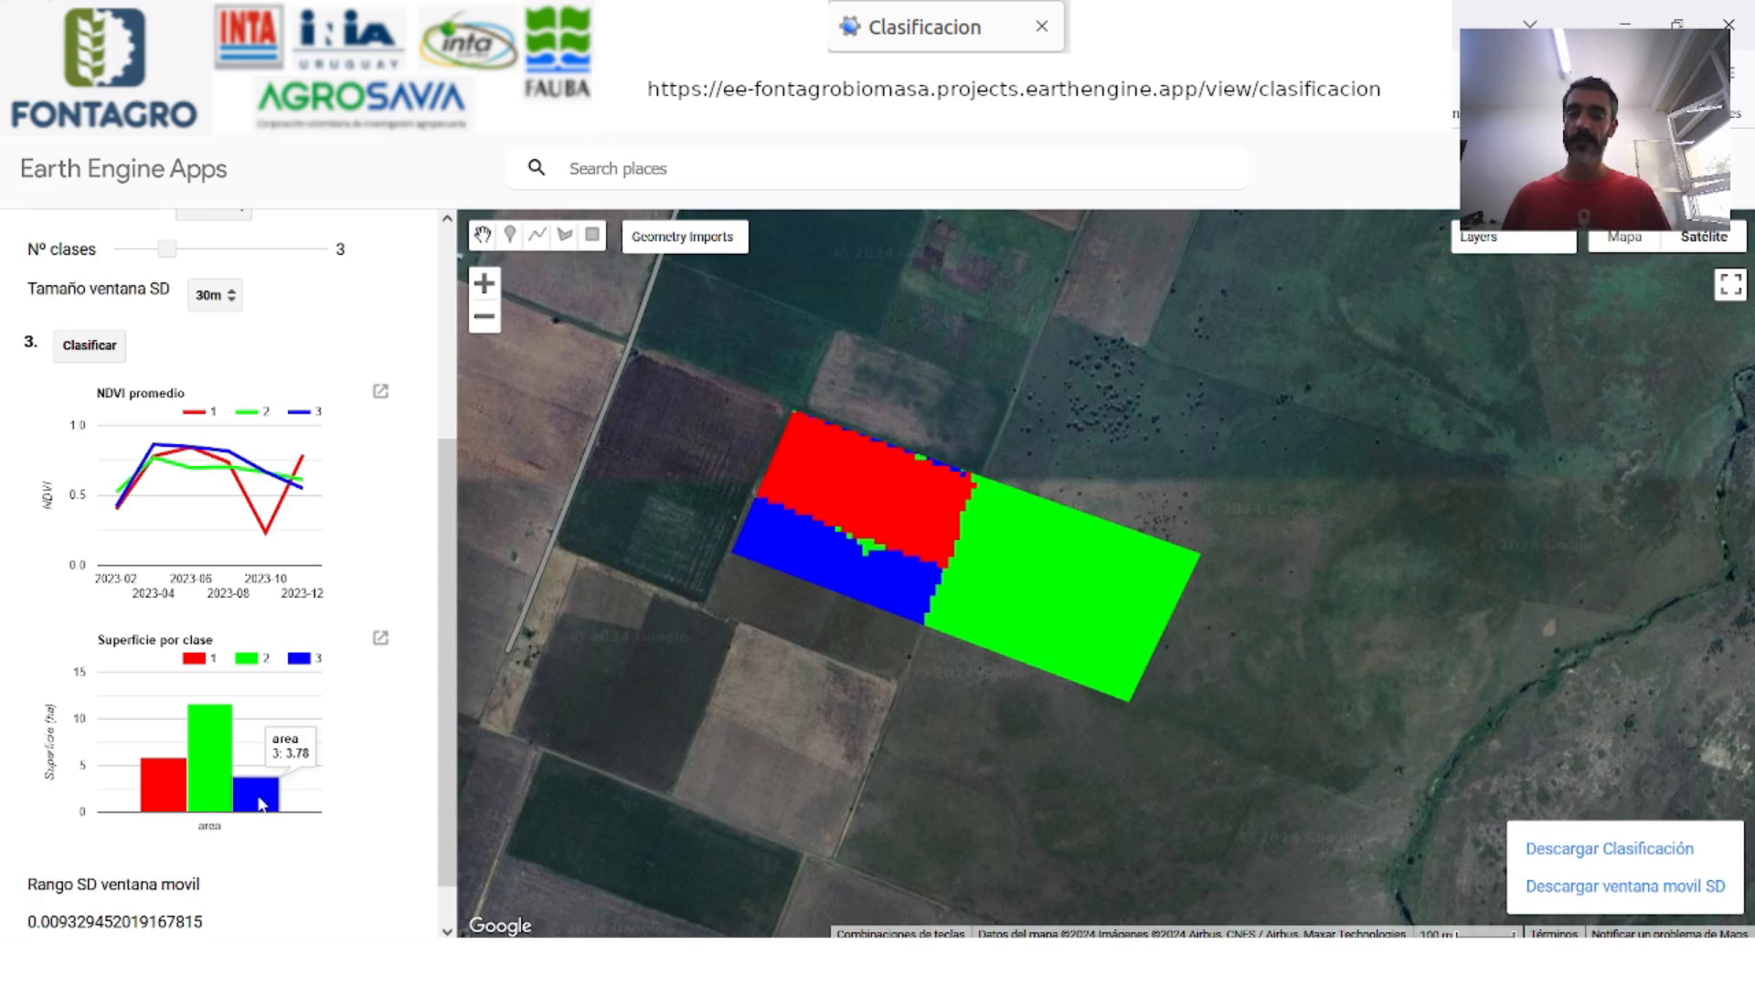
Trace the NDVI curve of the red class through the periods and compare it with the other classes
scroll(183, 594, "up", 1)
mouse_move(155, 535)
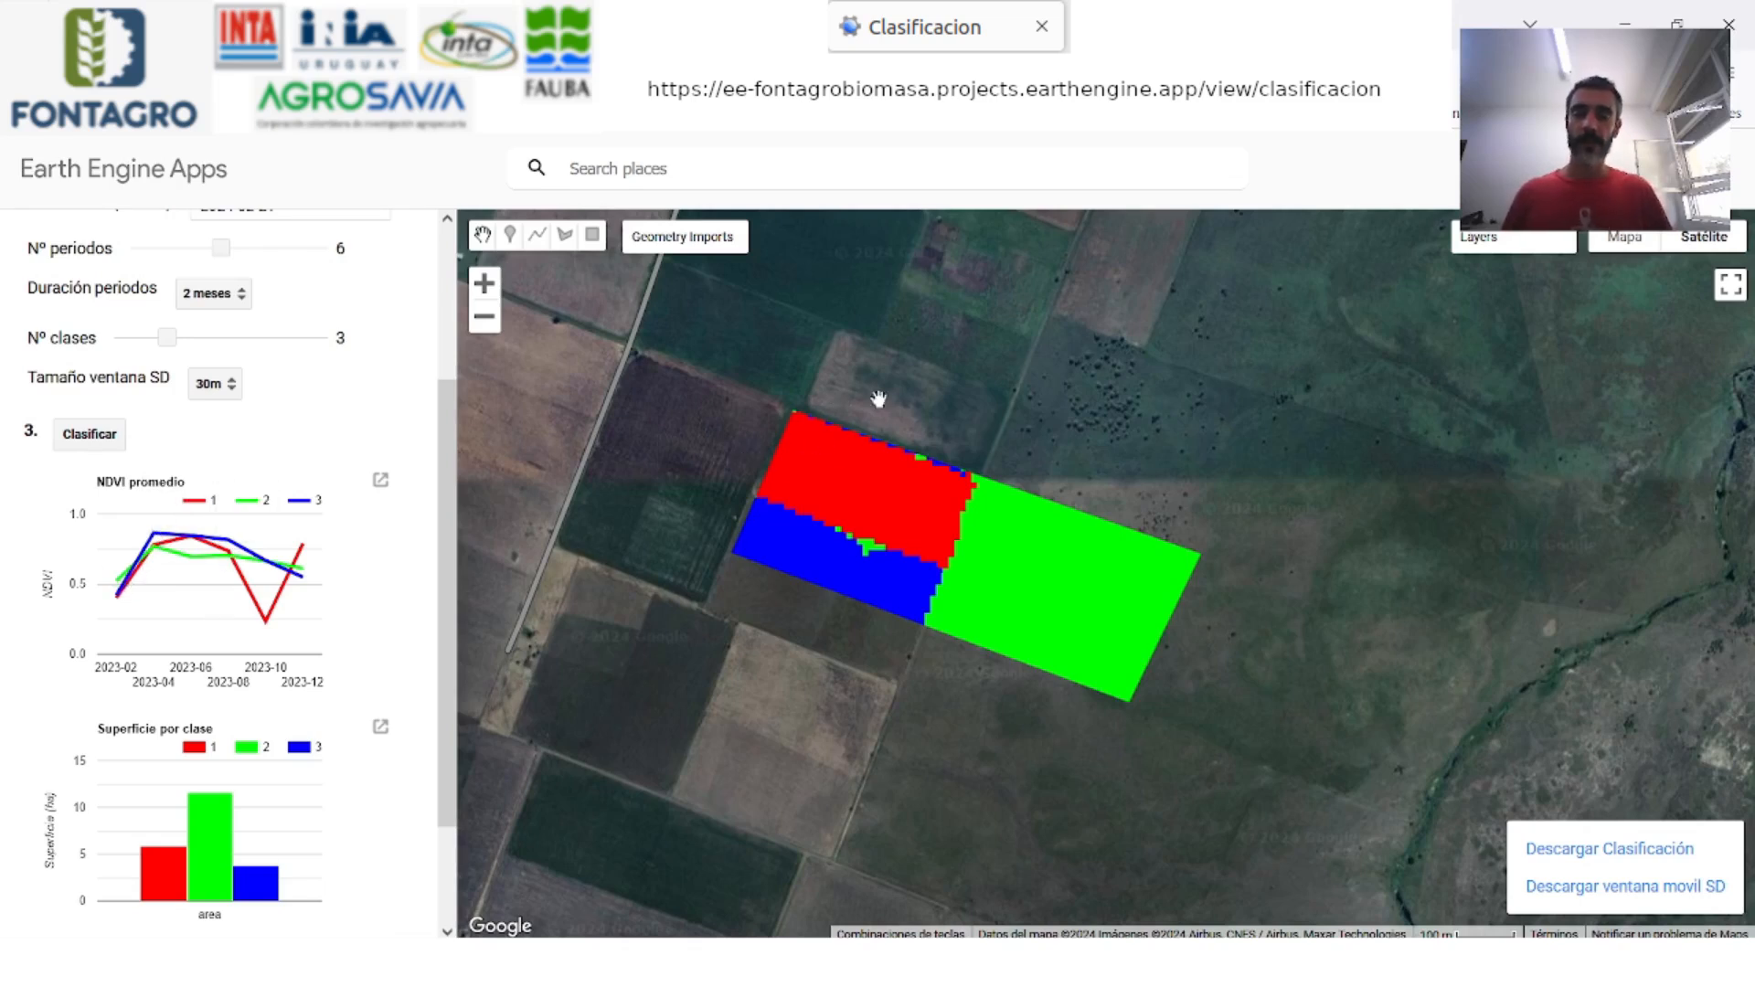
mouse_move(228, 556)
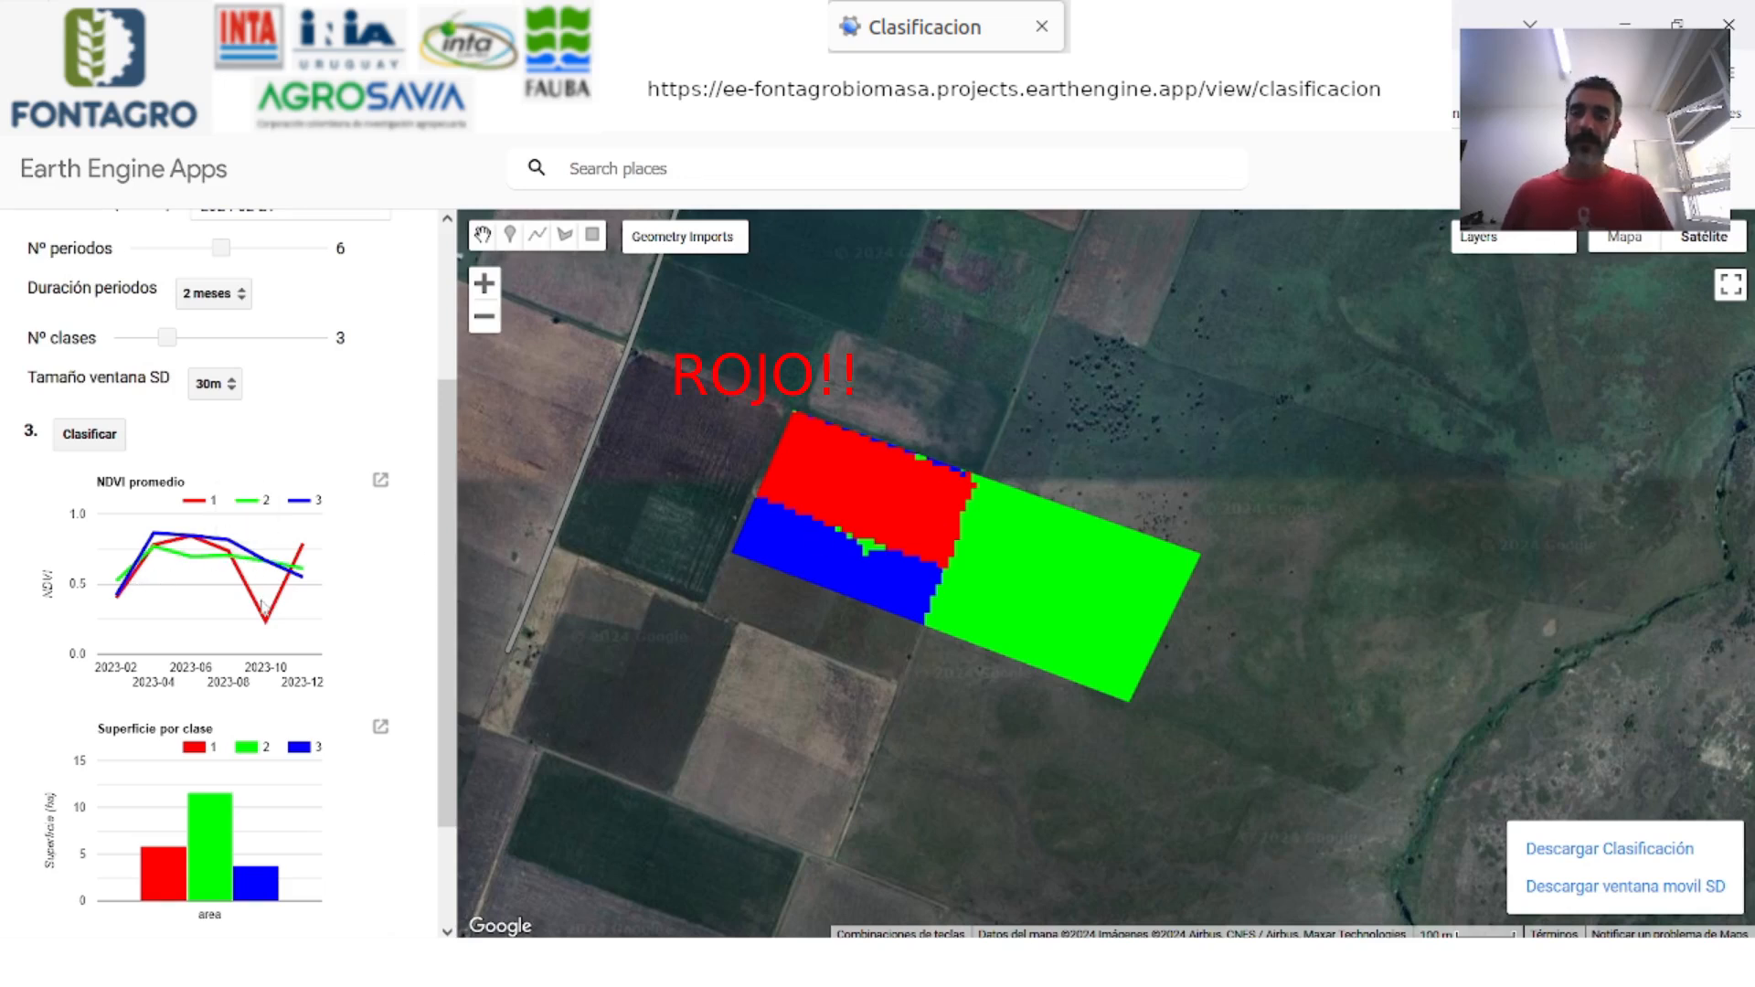
mouse_move(296, 549)
mouse_move(264, 623)
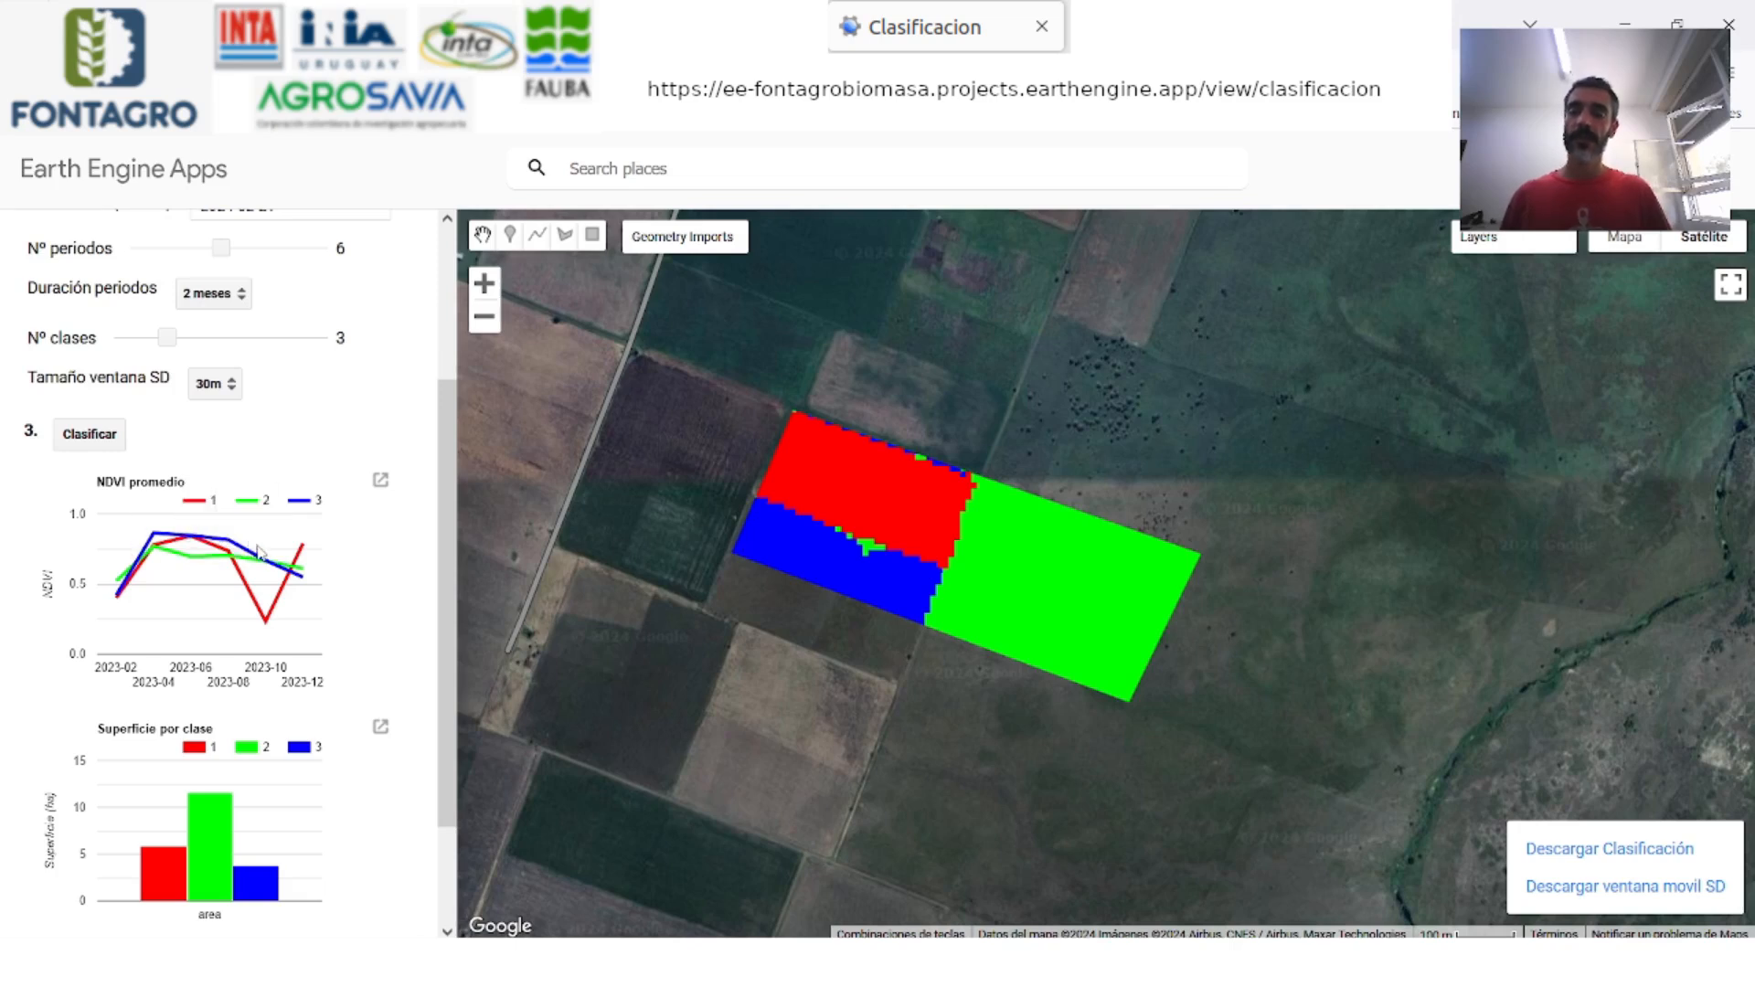
Read the moving-window standard deviation range listed below the charts
left_click_drag(447, 608, 455, 677)
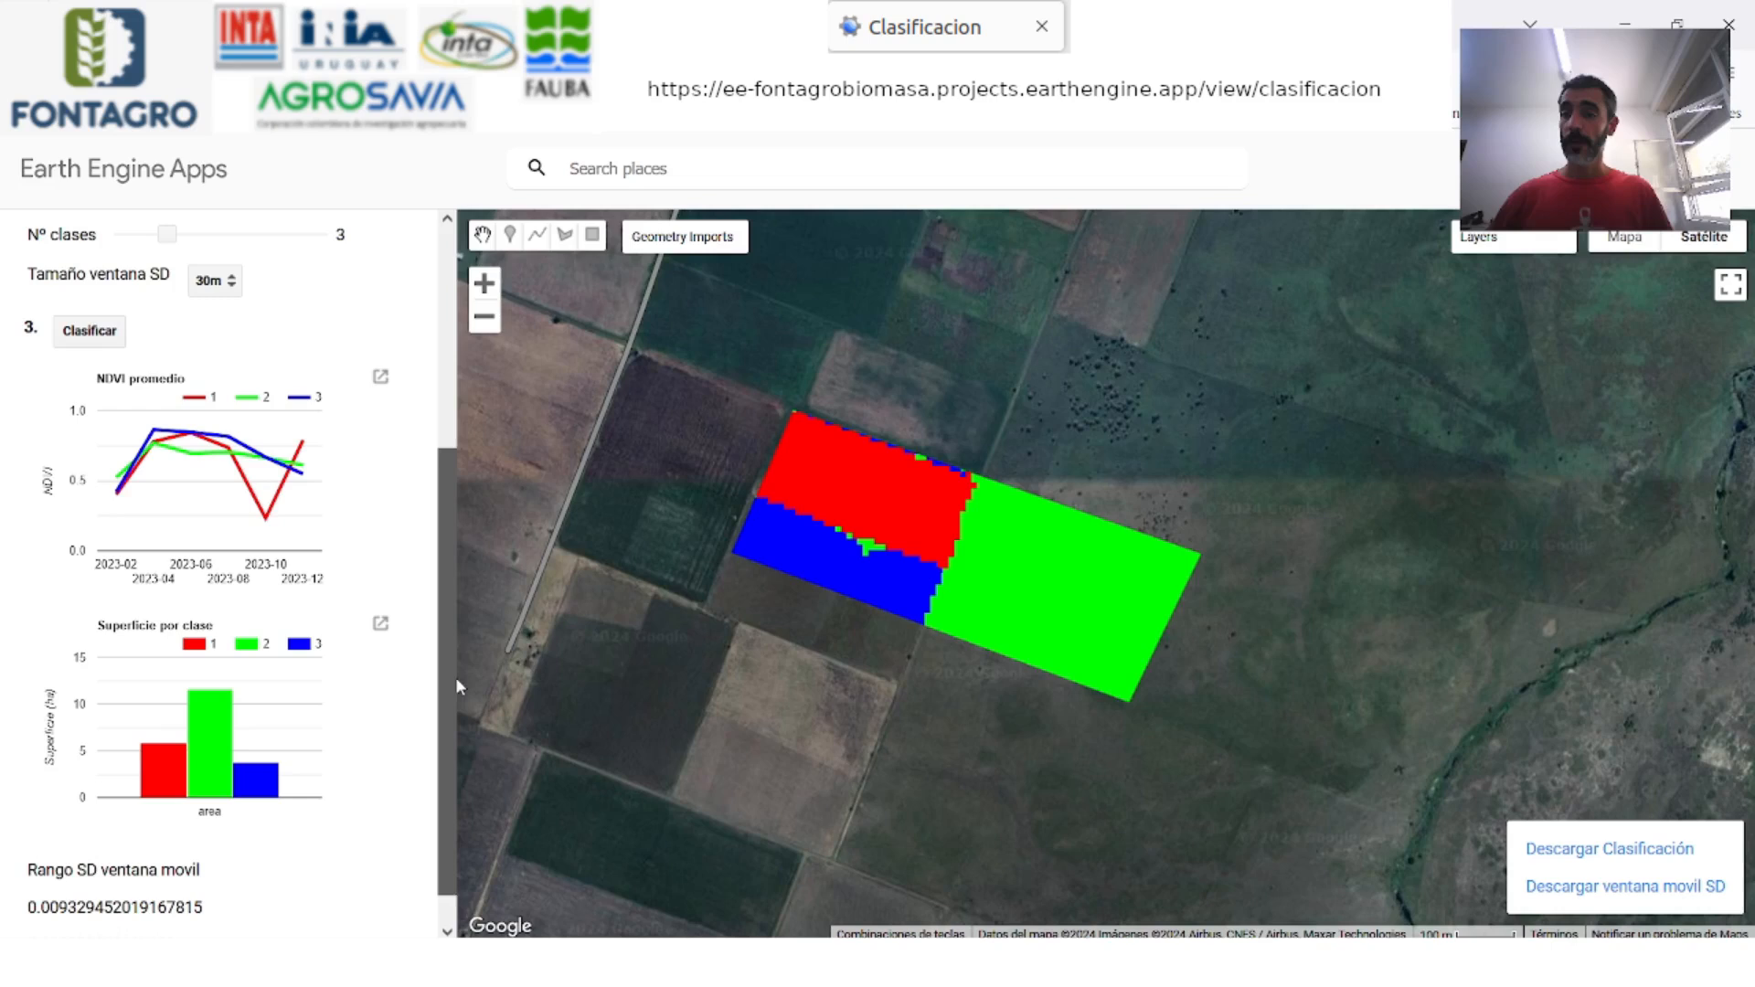
left_click_drag(440, 580, 441, 653)
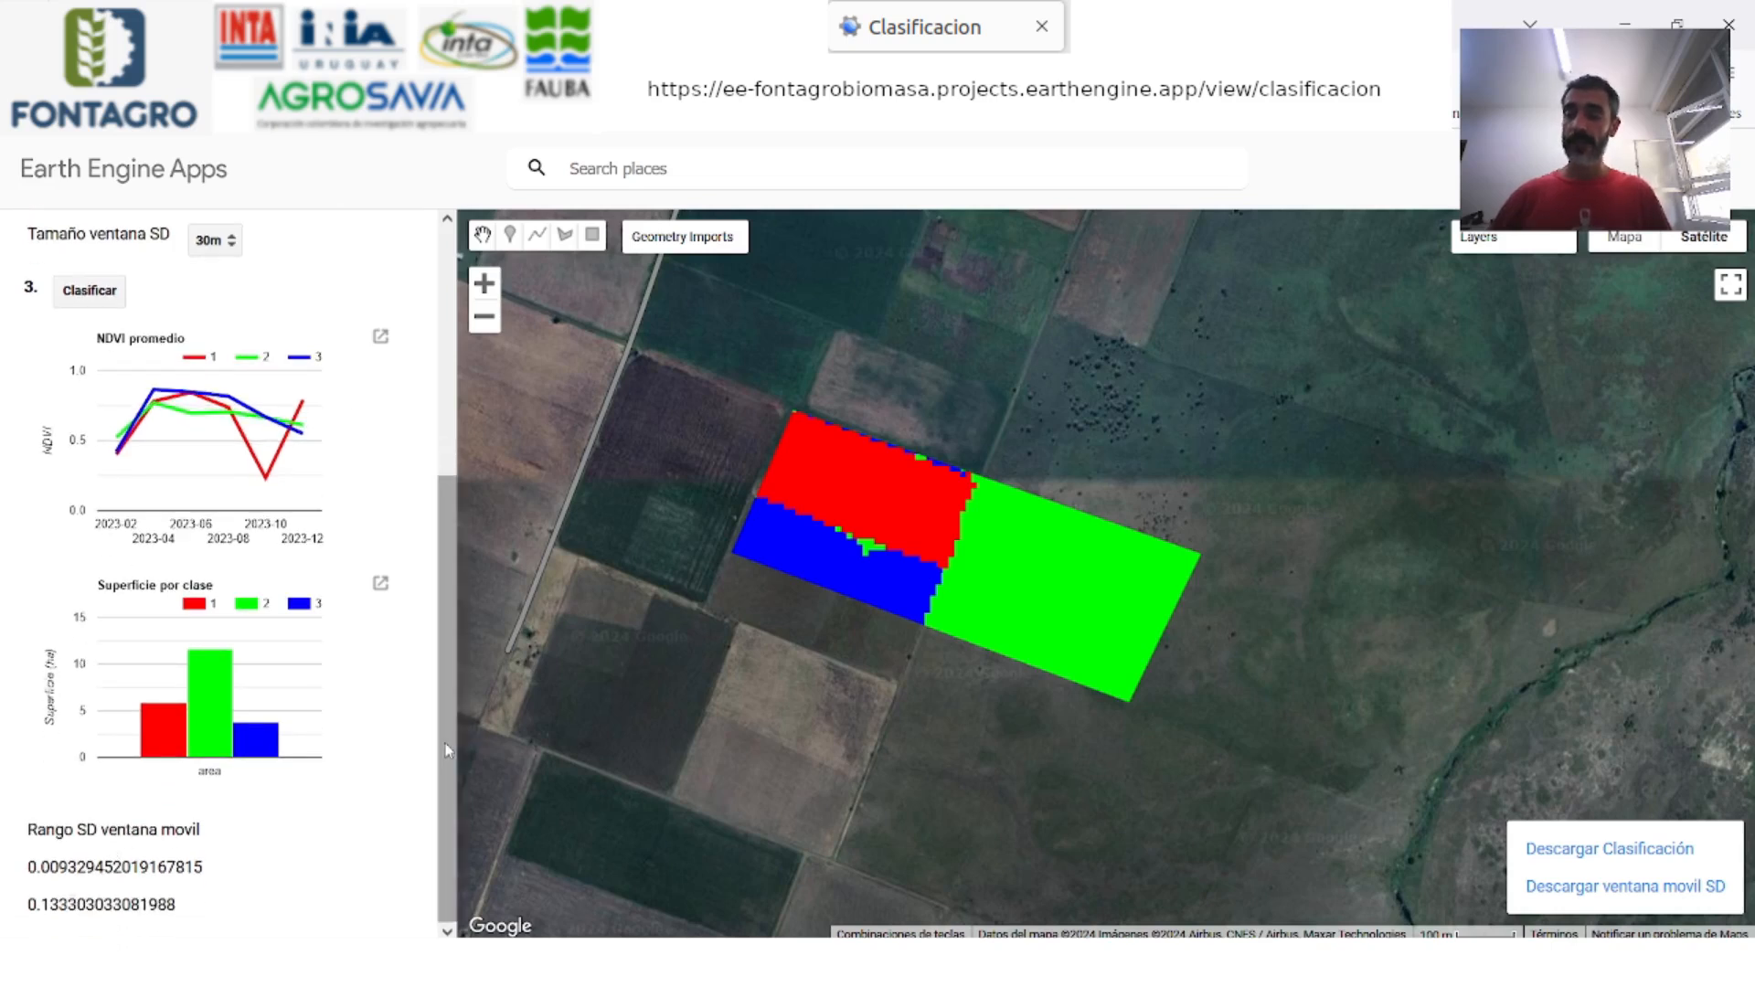
scroll(437, 761, "up", 3)
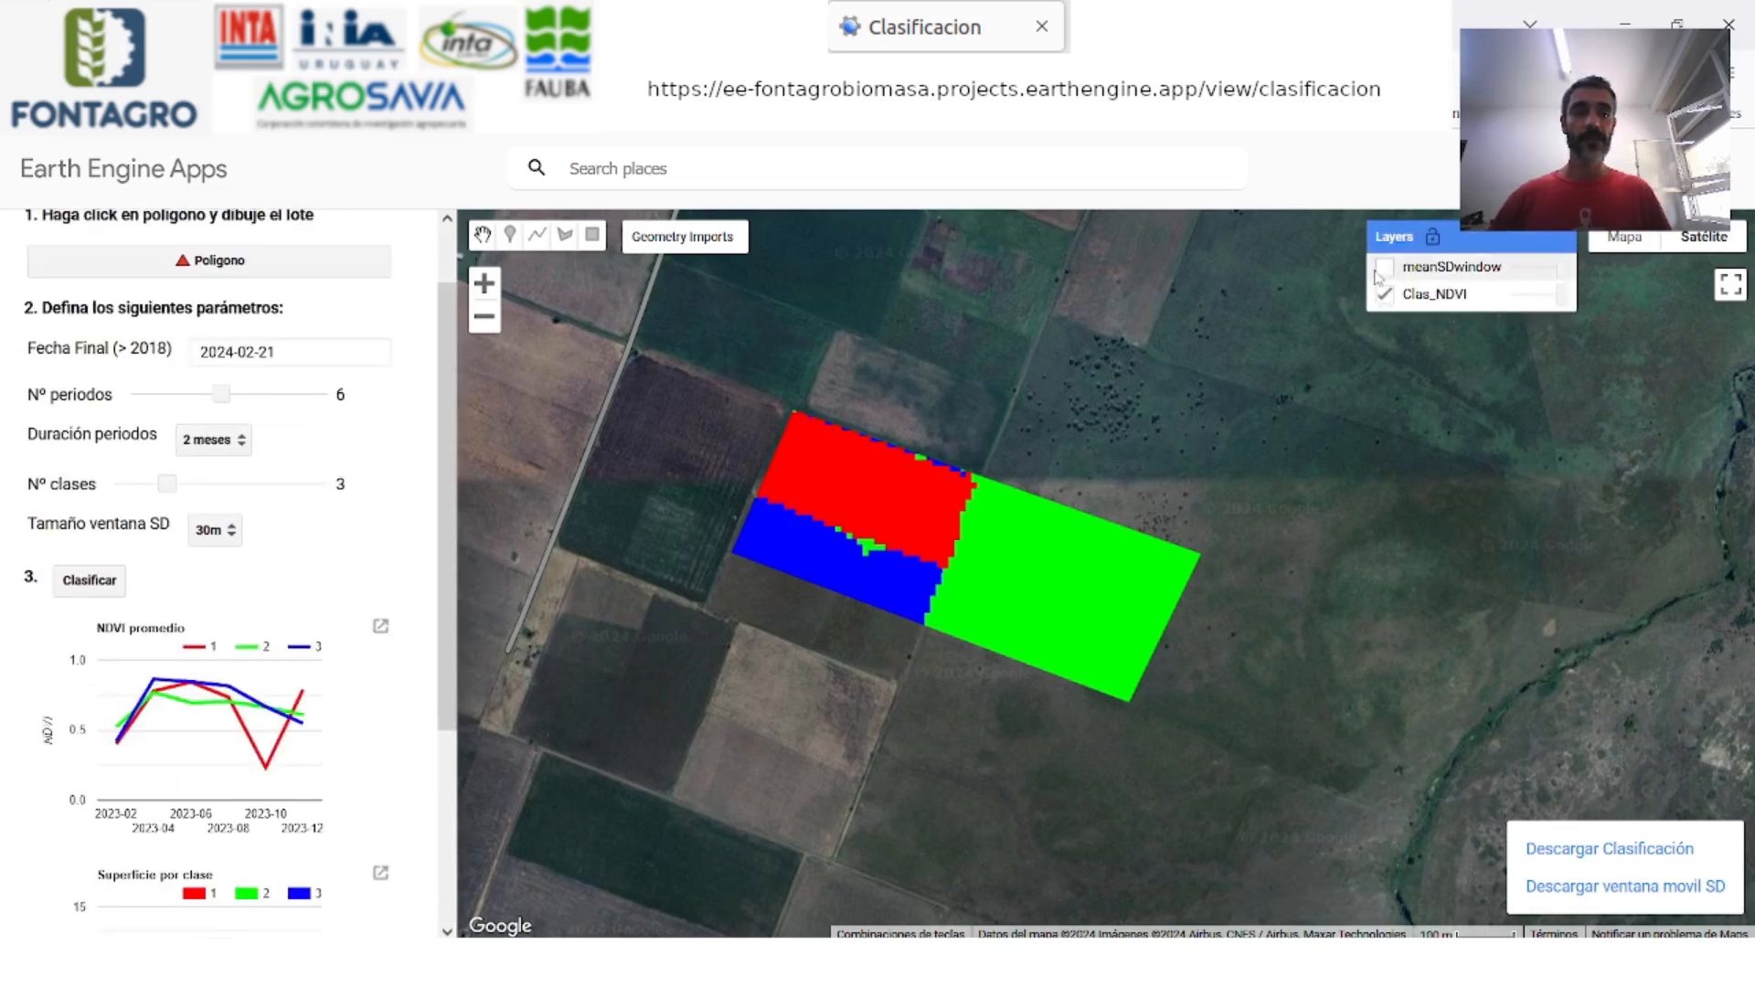
Show the meanSDwindow layer over the lot, compare it with the SD range values, and hide the layer again
mouse_move(1463, 267)
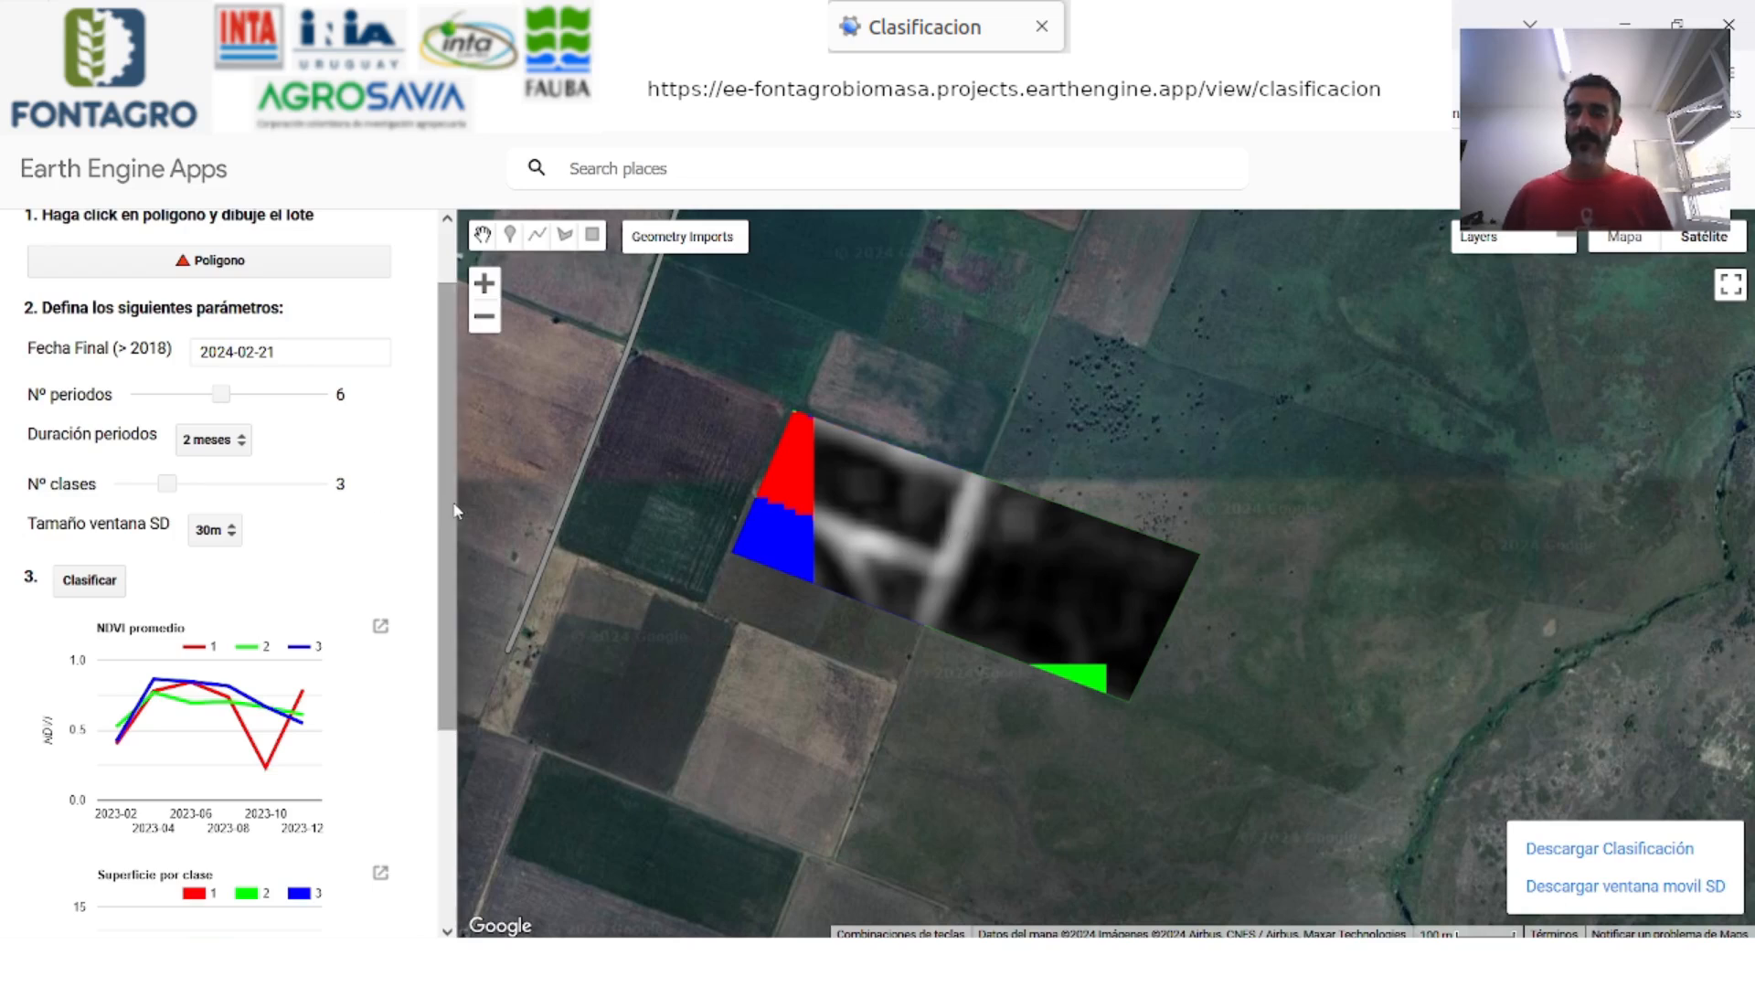
scroll(274, 694, "down", 3)
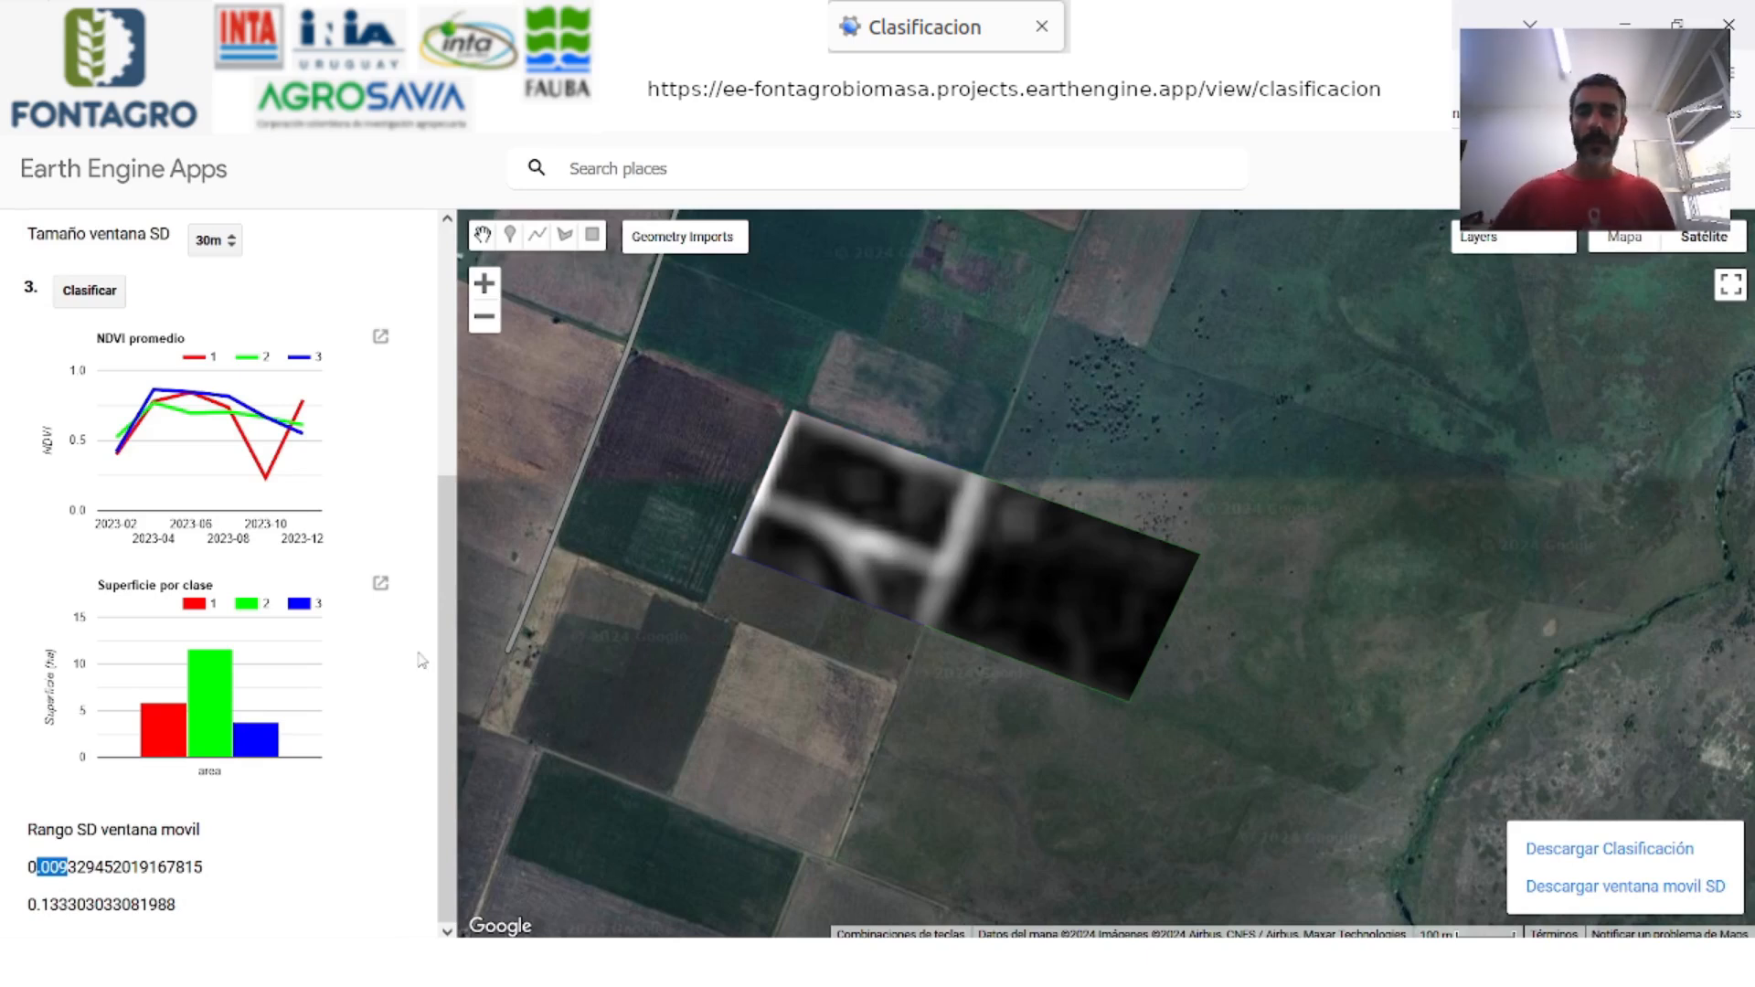
scroll(452, 629, "up", 3)
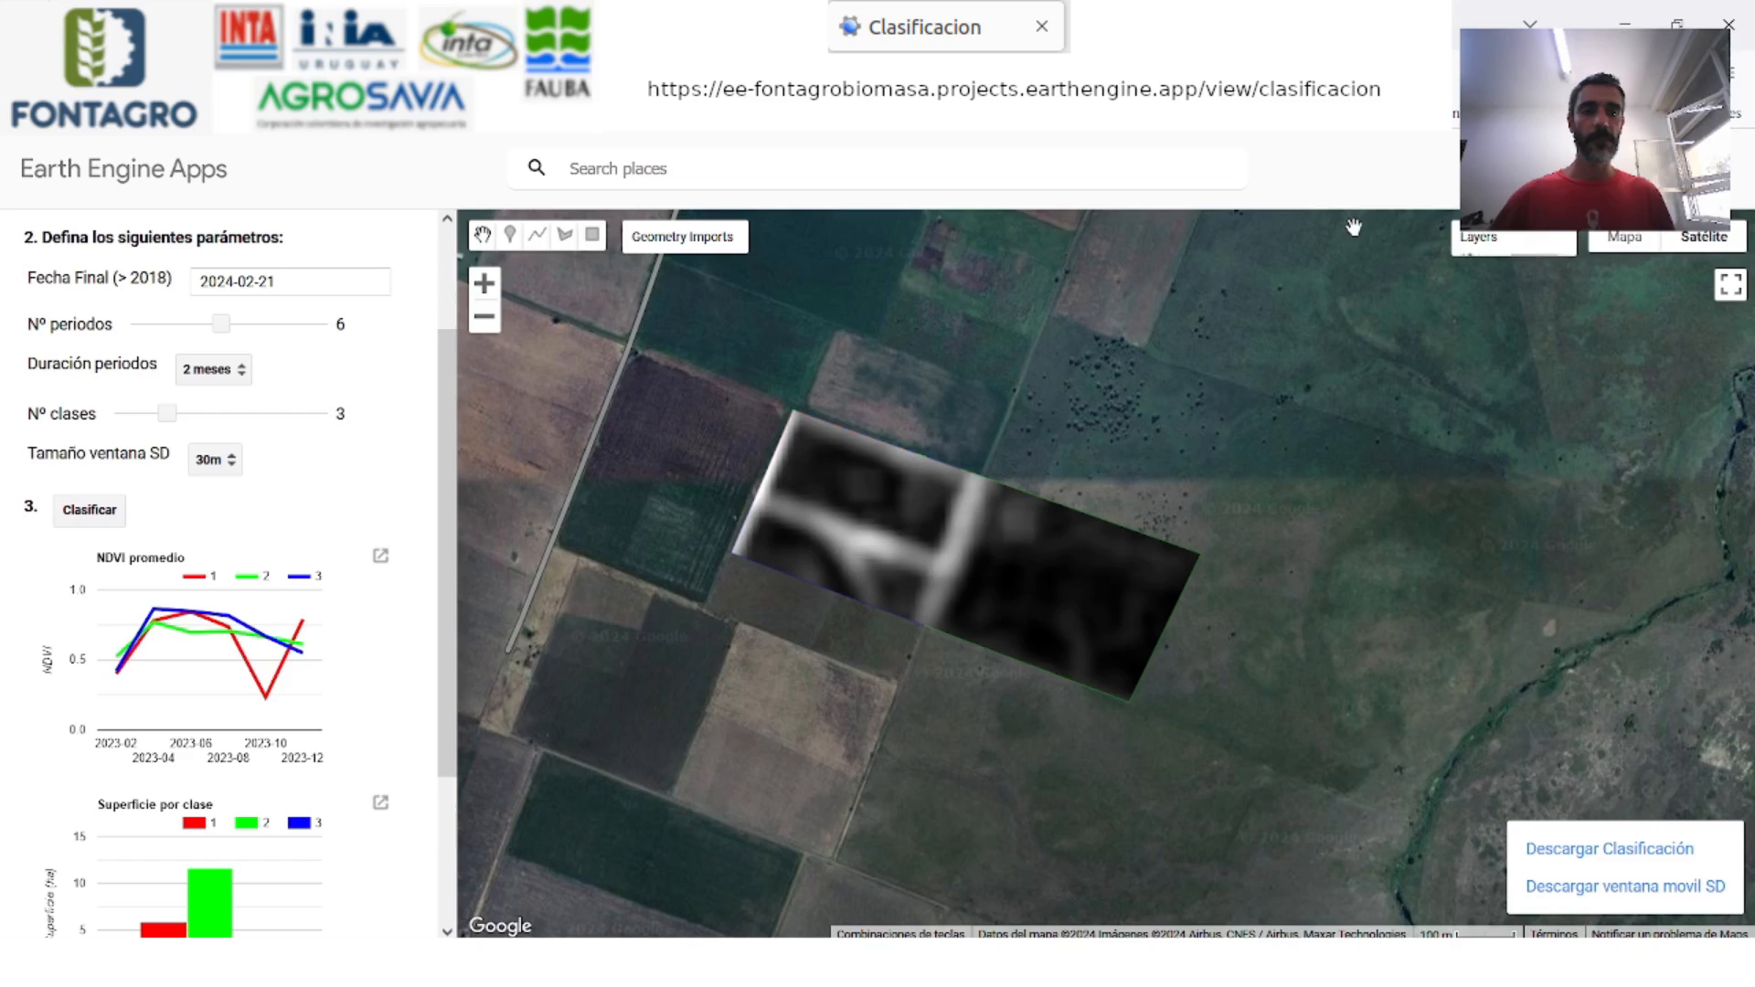
left_click(1385, 267)
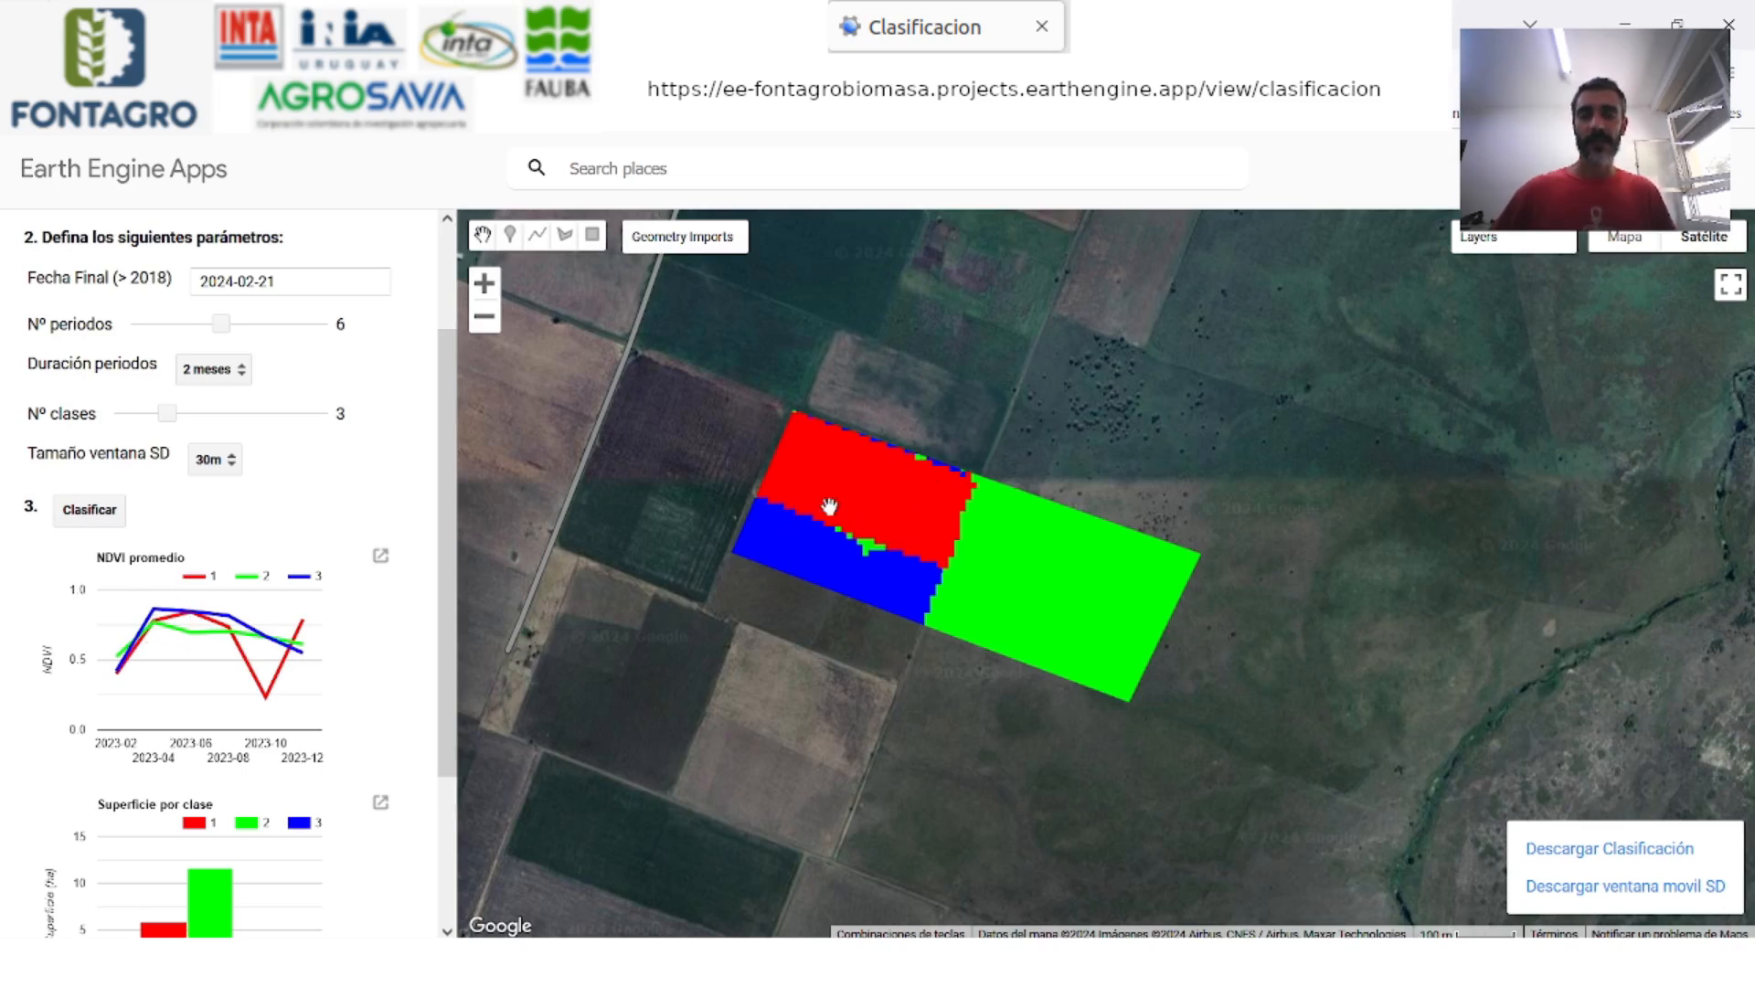
Set the number of classes to 6 and rerun the classification of the lot
left_click_drag(180, 415, 230, 414)
left_click(91, 512)
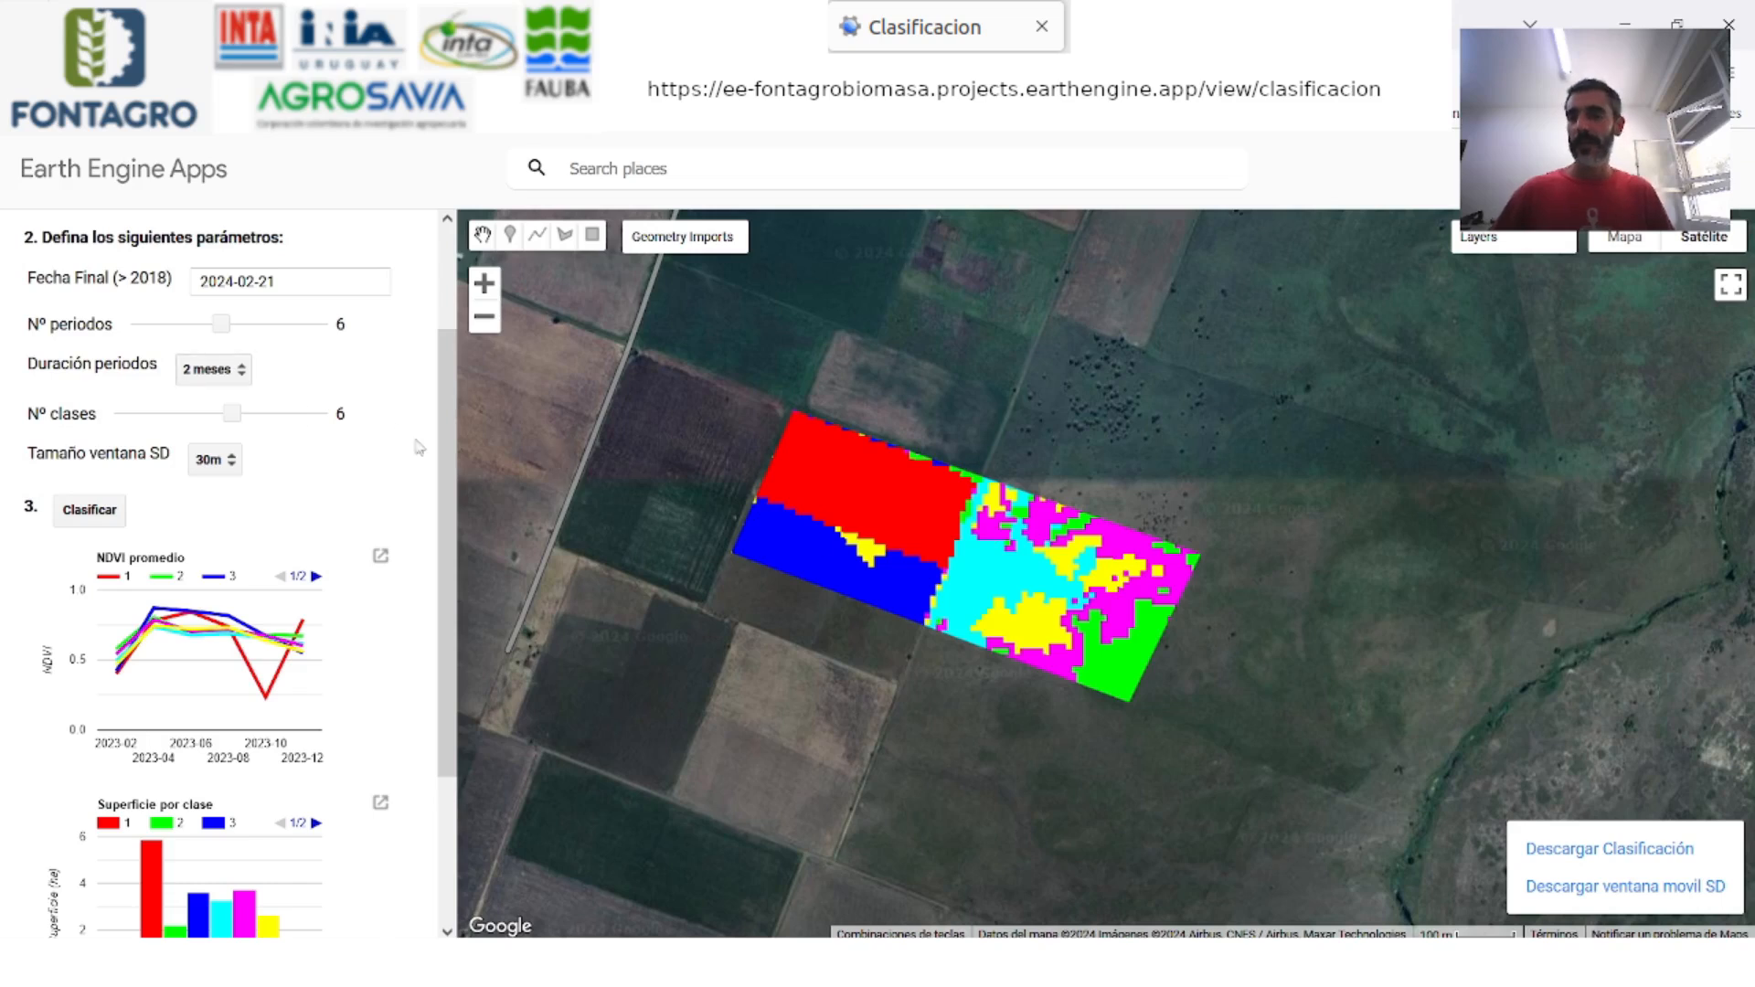
Draw a new four-cornered lot polygon around the eastern part of the classified area, leaving out the large red and blue zones
scroll(419, 446, "up", 2)
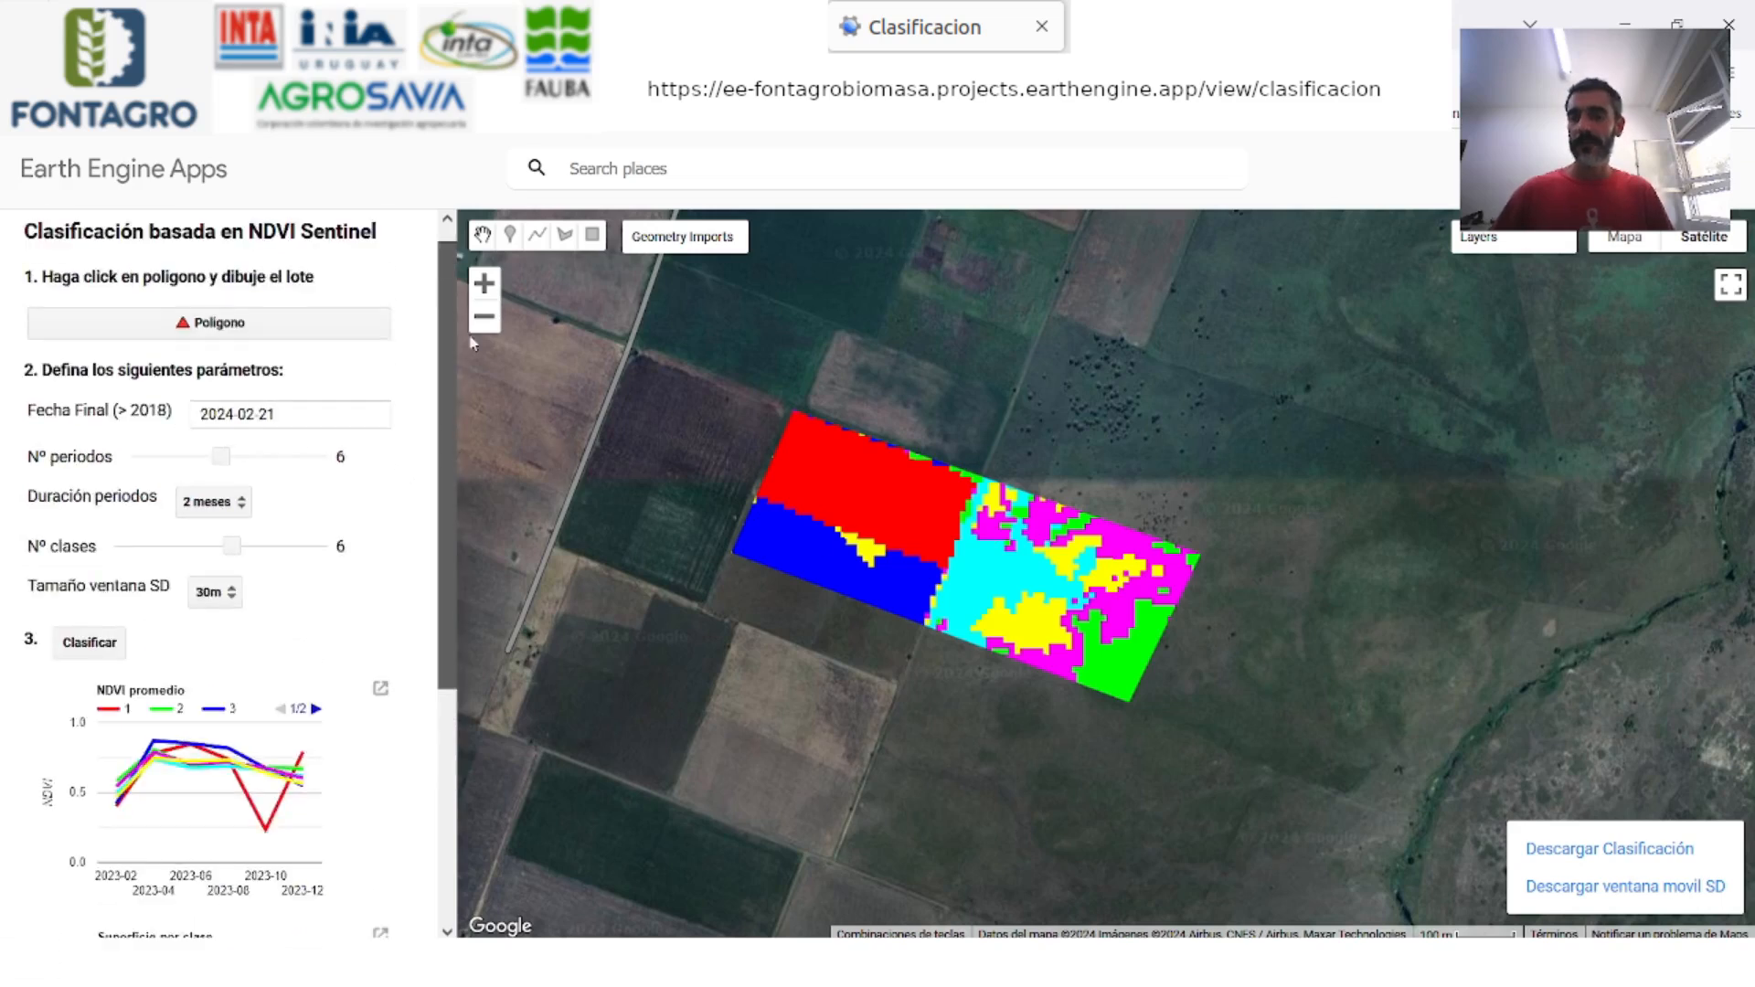
left_click(324, 344)
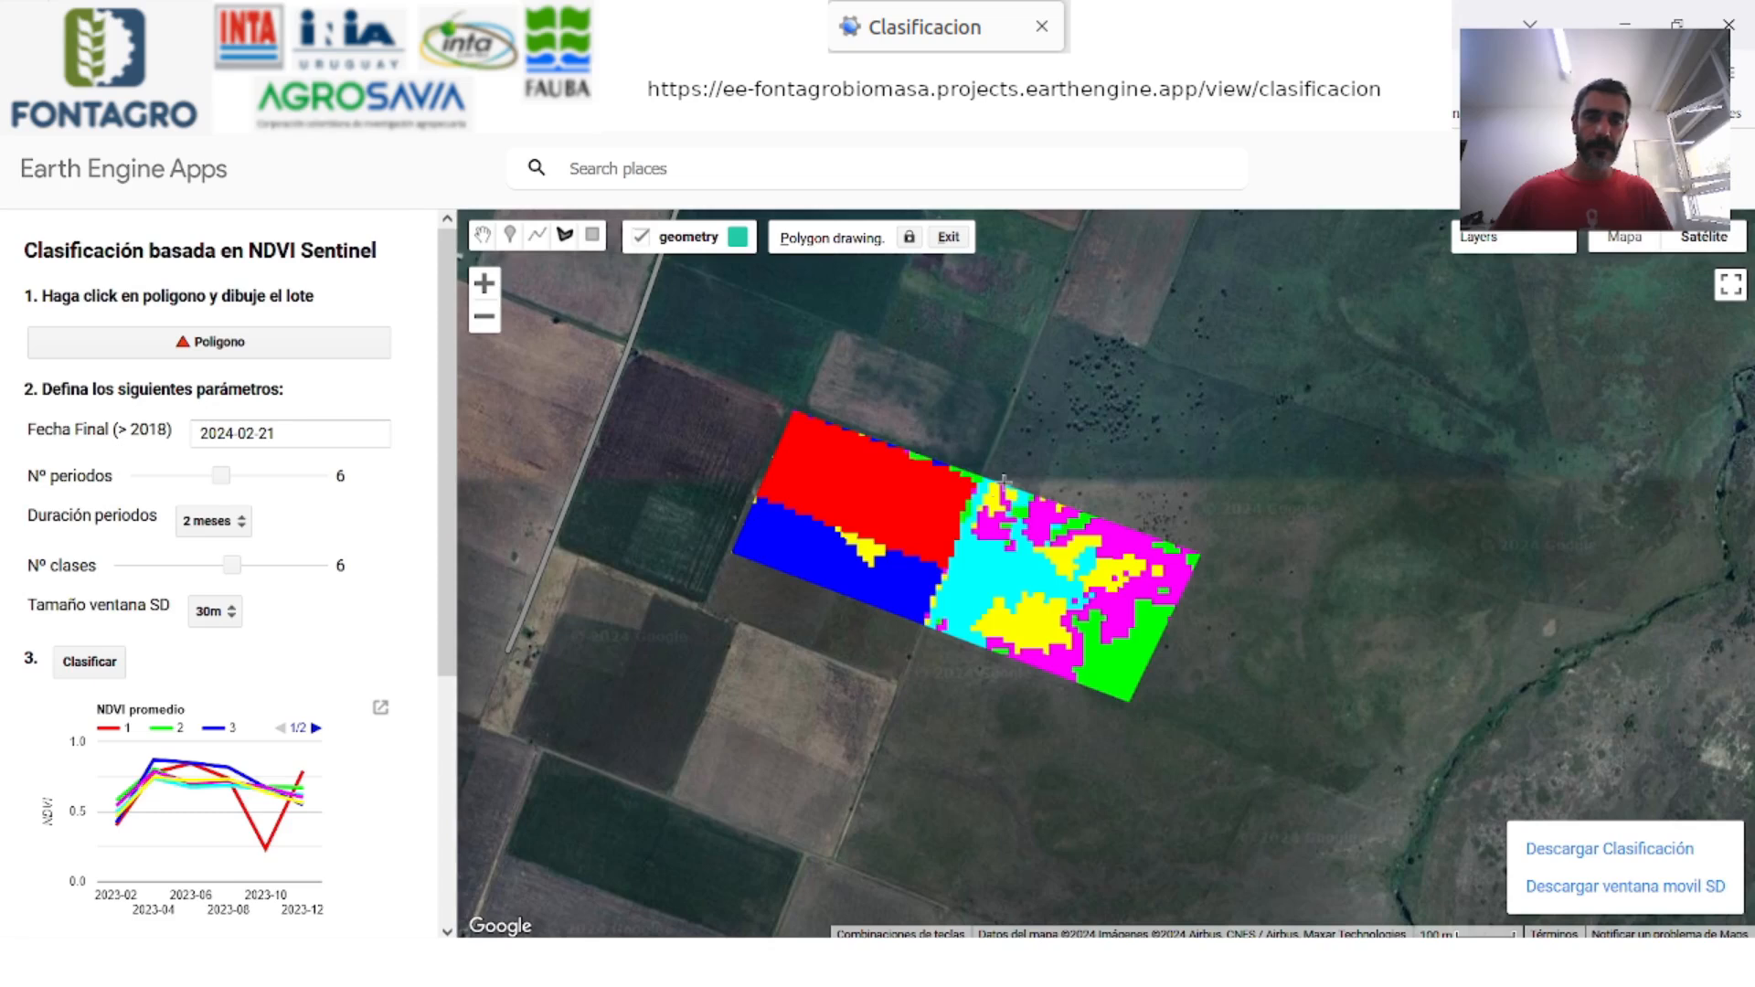
left_click(1199, 552)
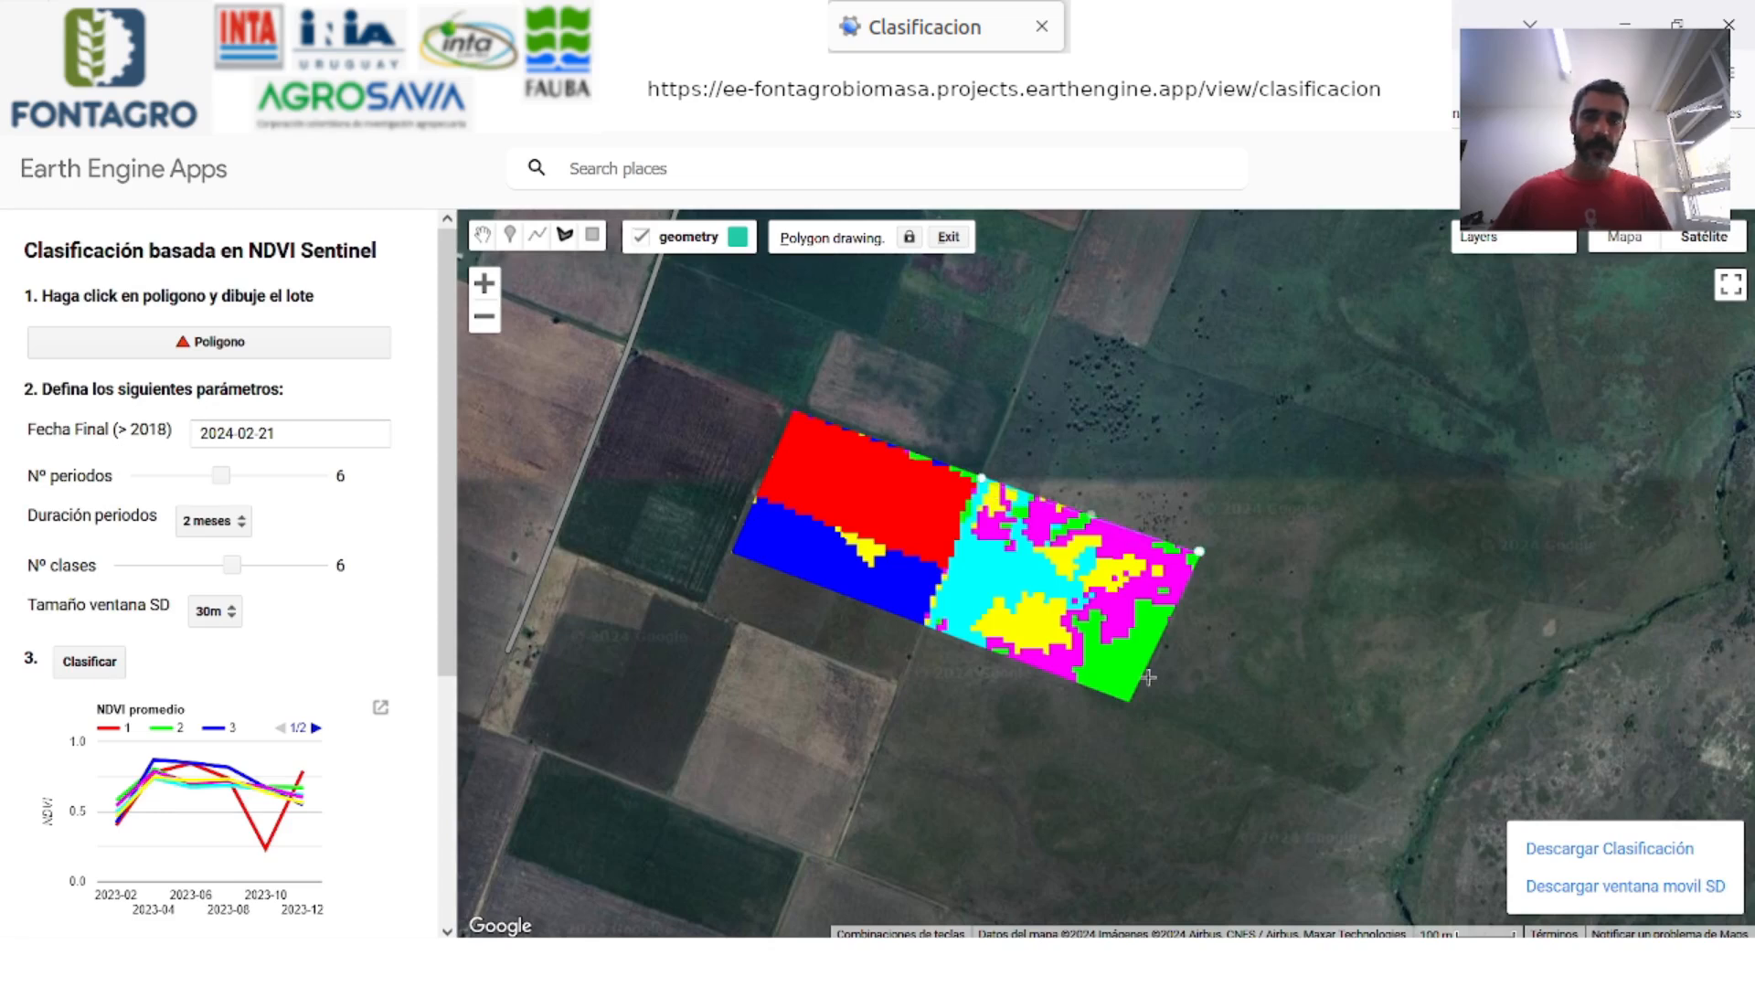
left_click(1114, 702)
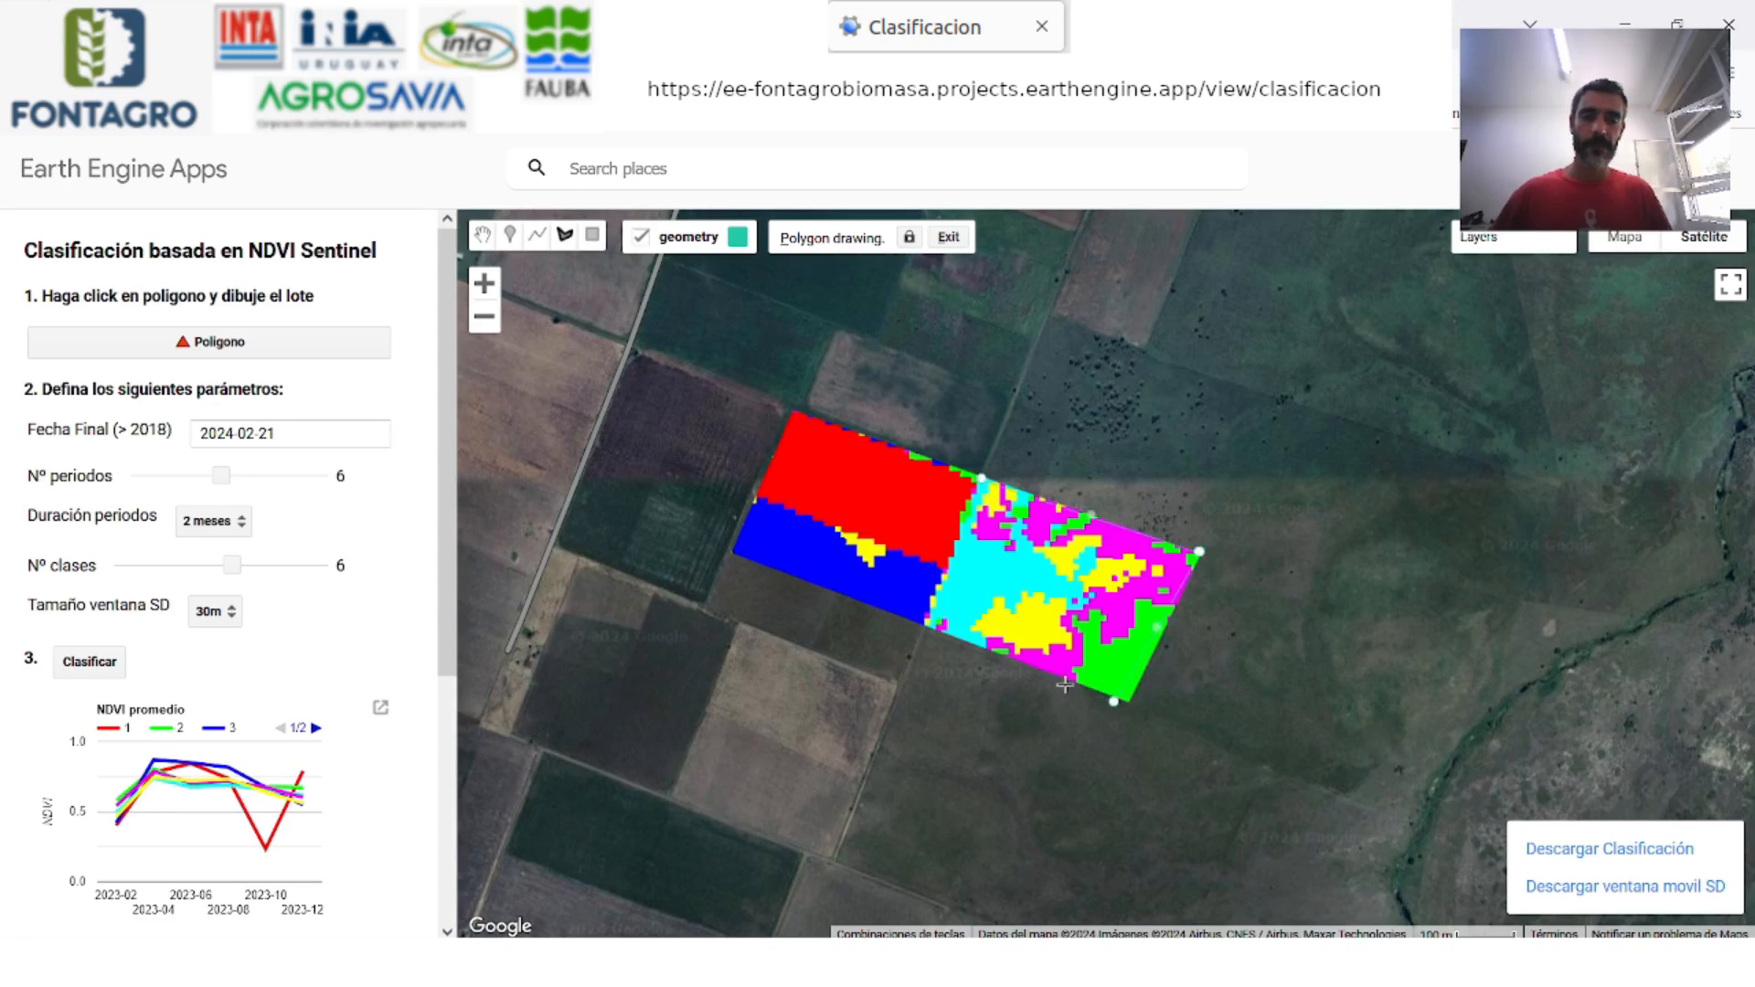
double_click(940, 625)
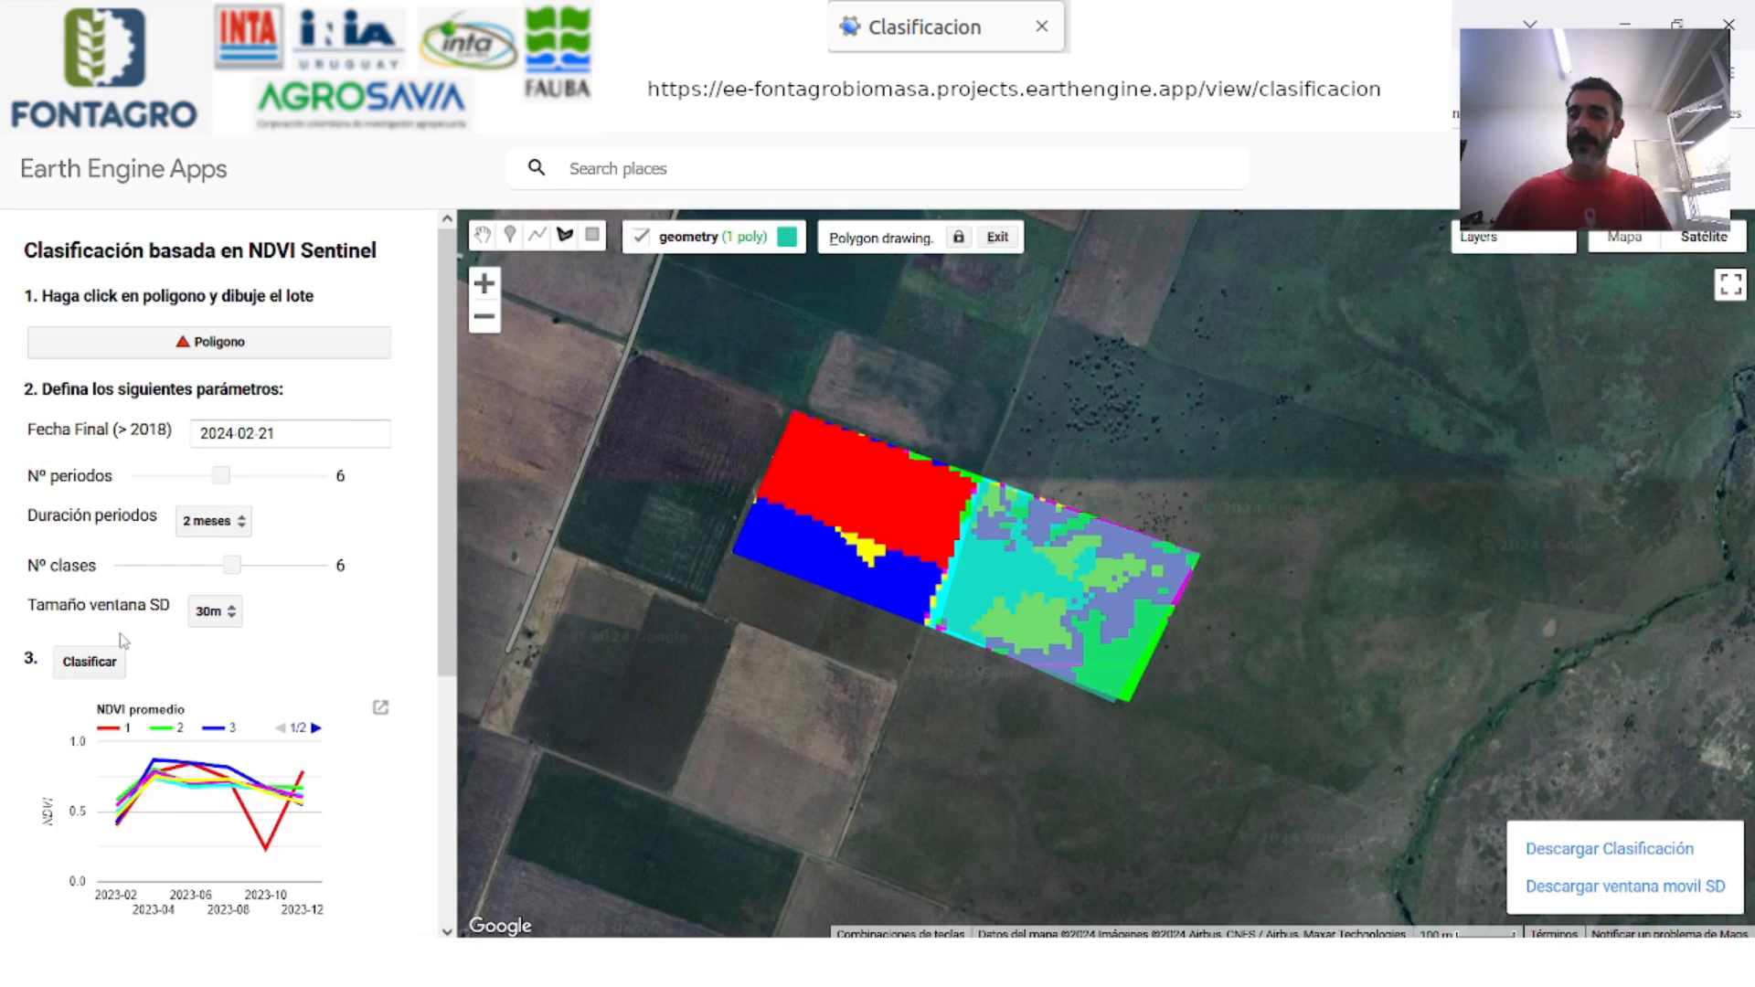
Set the number of classes to 3, rerun the classification for the smaller lot, and hide the drawn geometry
left_click_drag(233, 571, 163, 579)
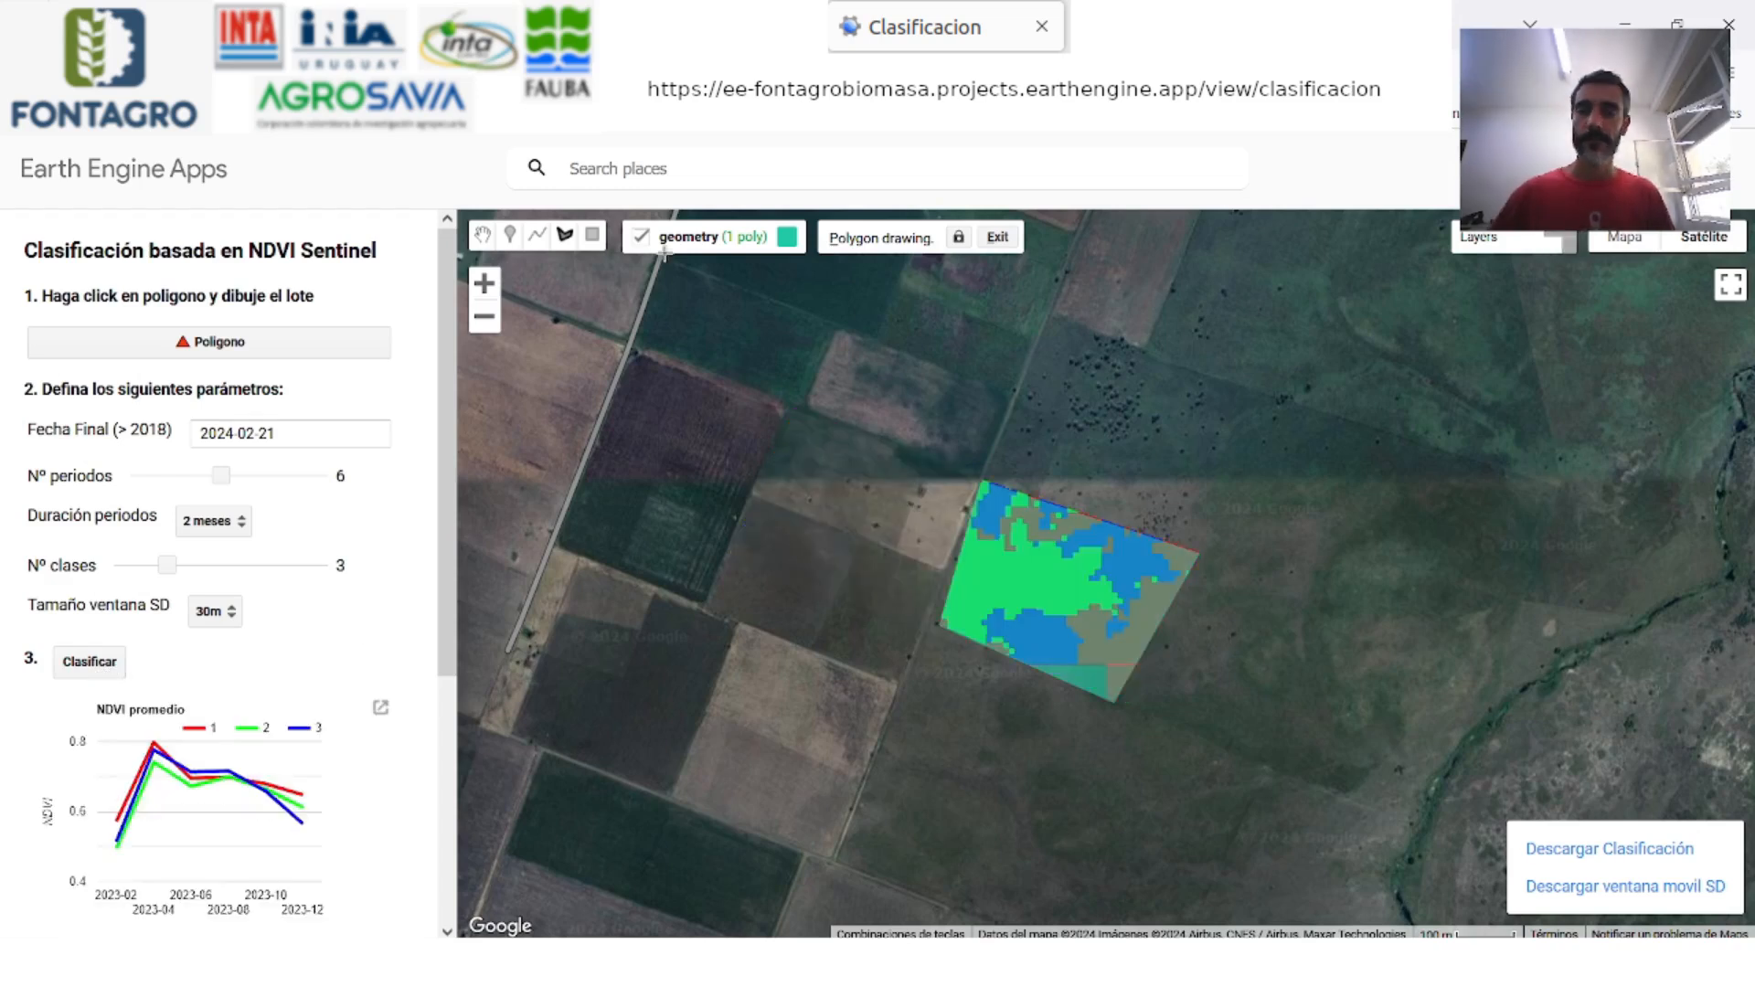
mouse_move(694, 237)
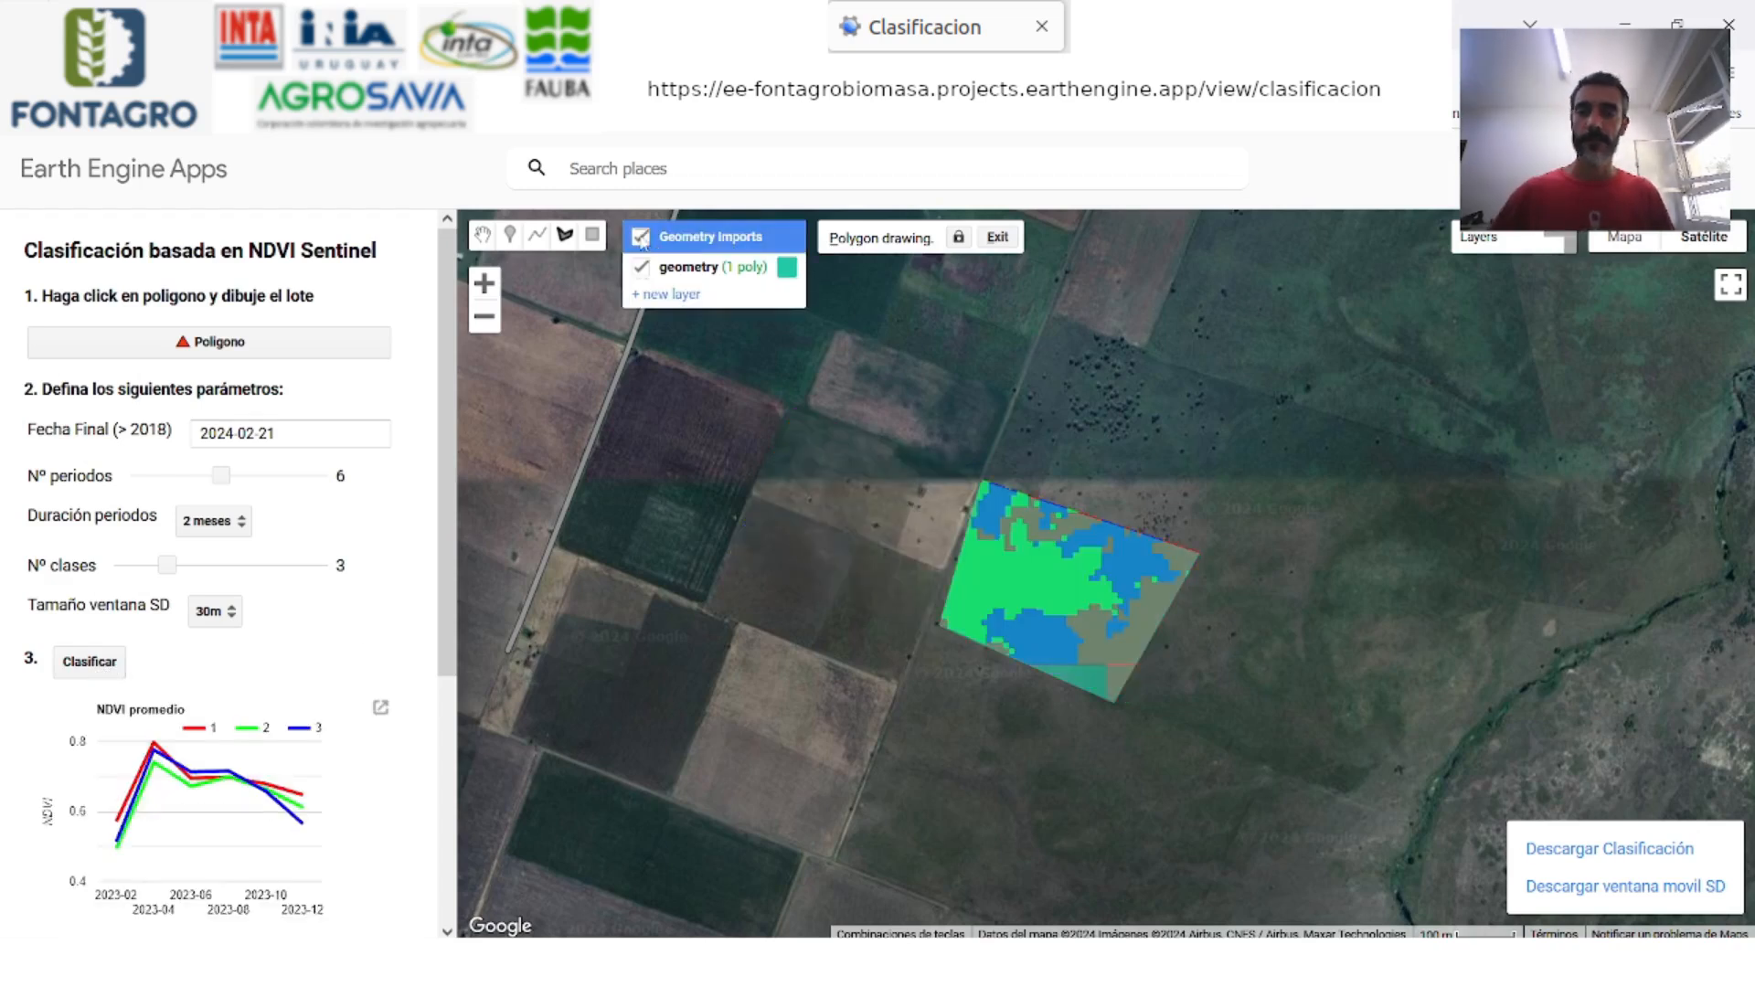
left_click(641, 267)
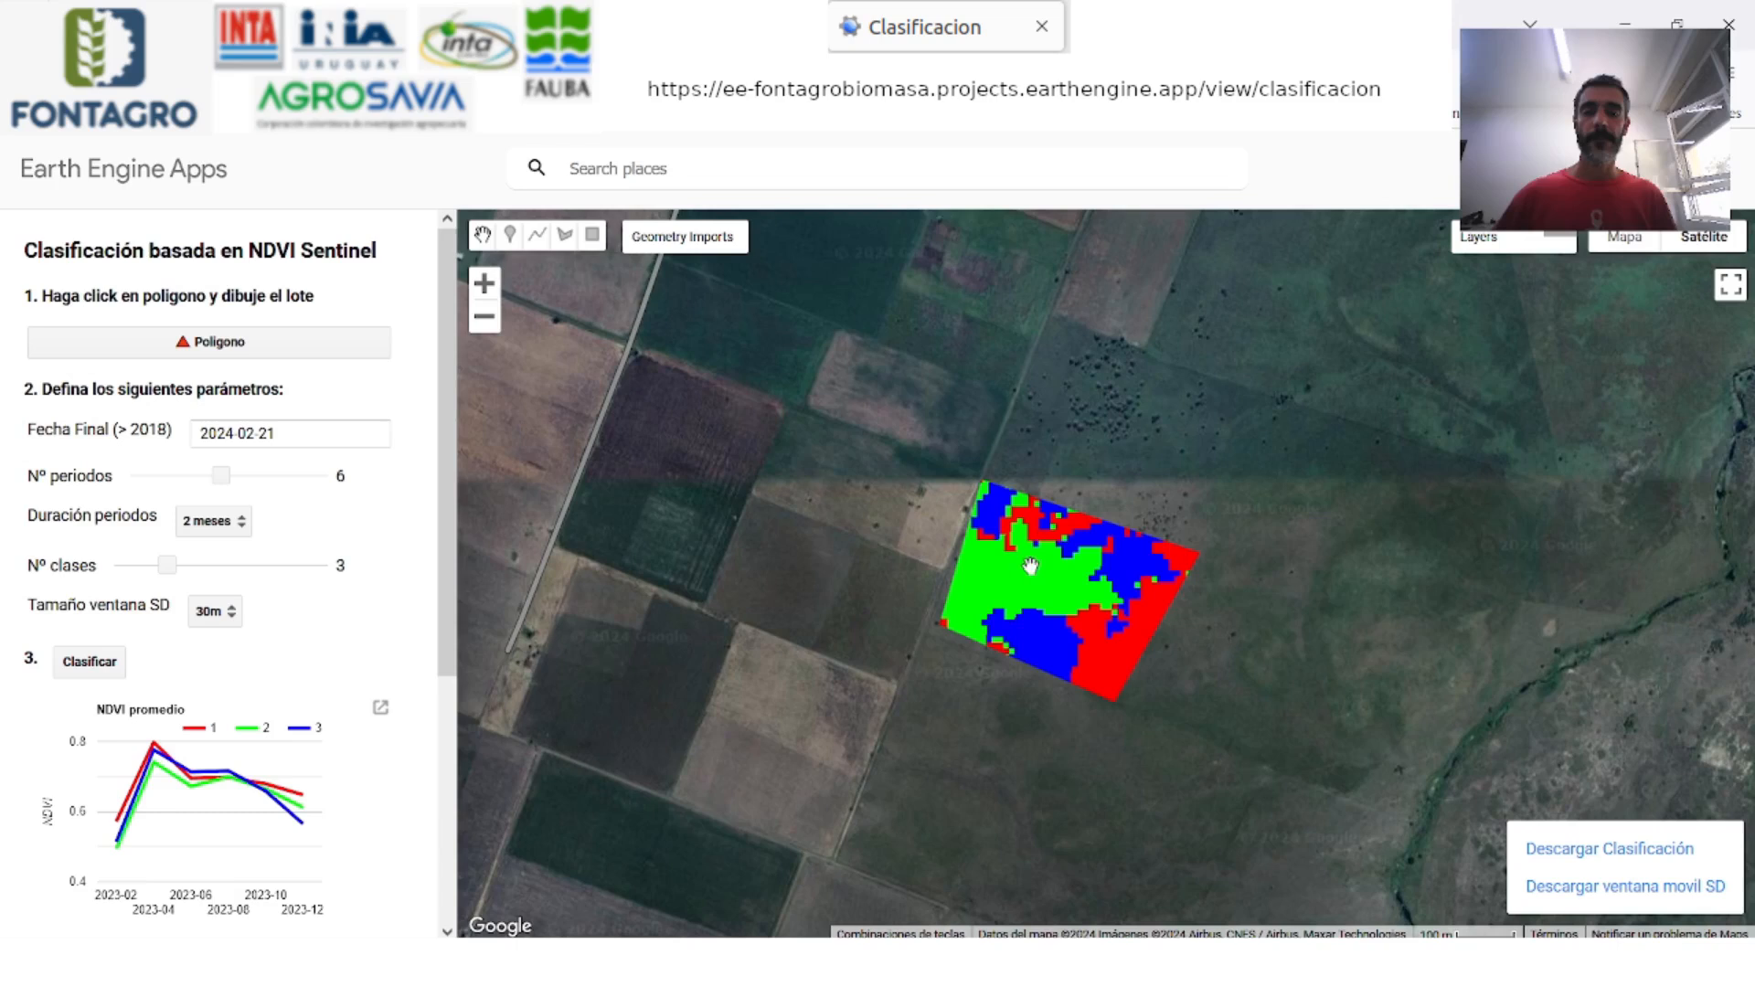
Compare the NDVI curves of the three classes through the periods and open the area-per-class chart separately
mouse_move(155, 746)
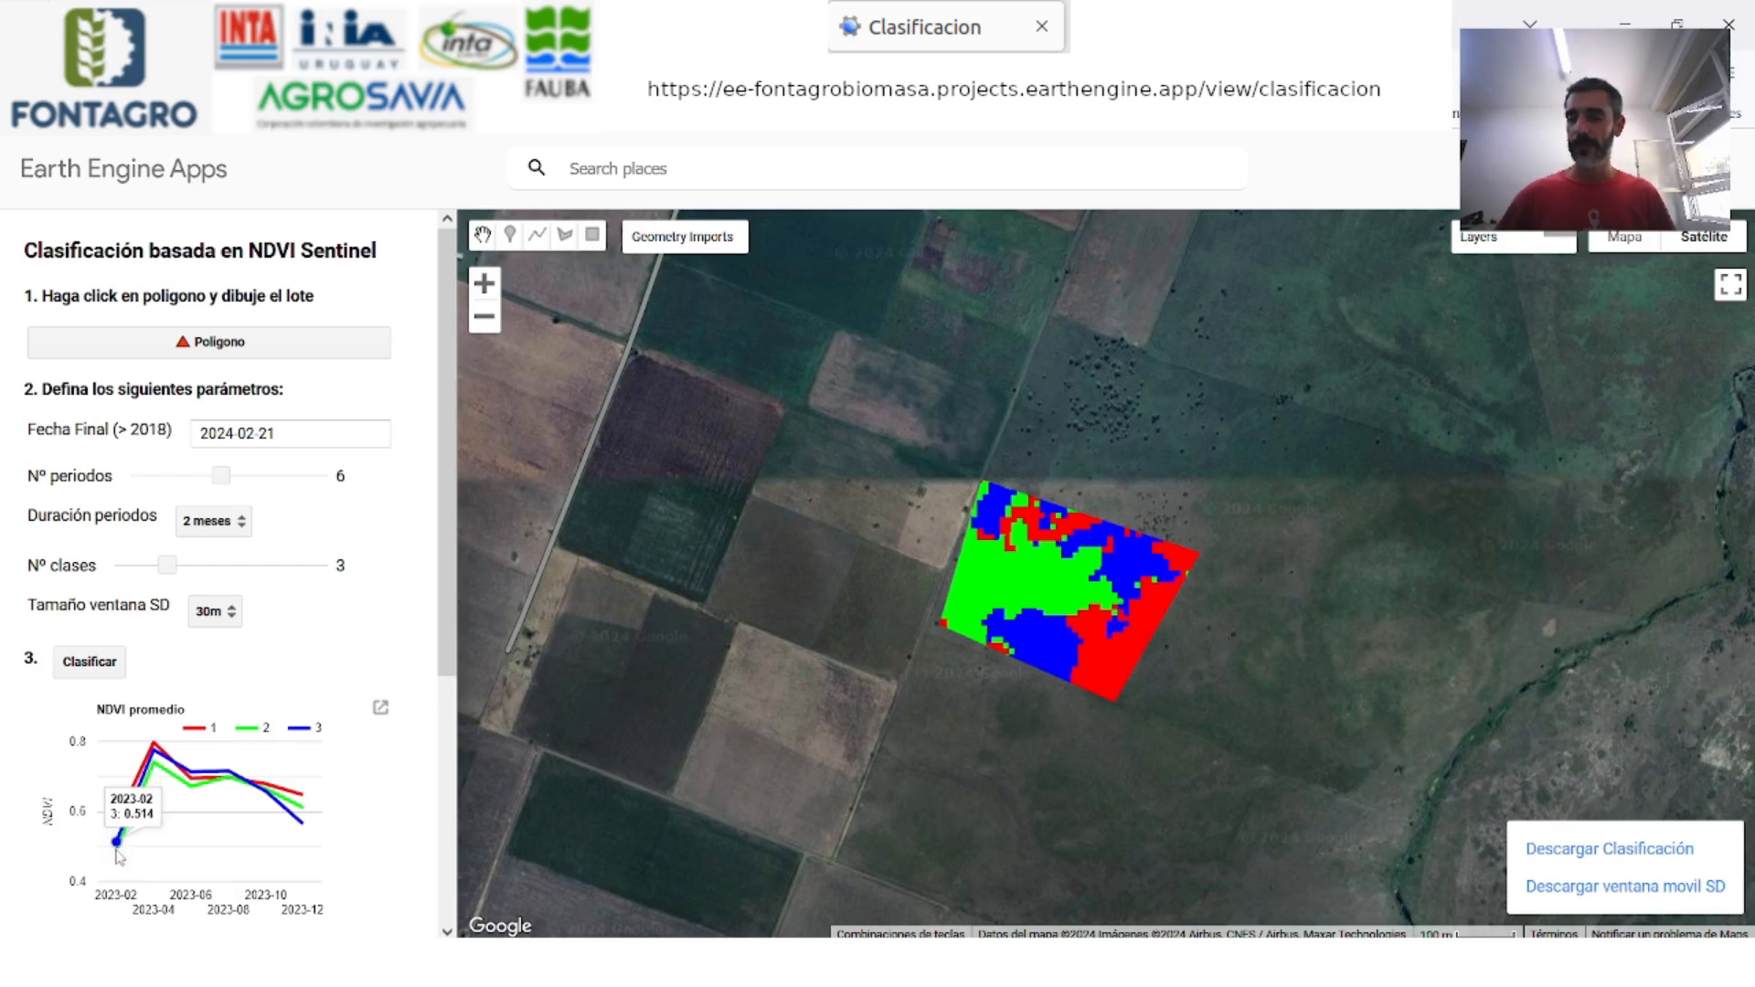
mouse_move(298, 810)
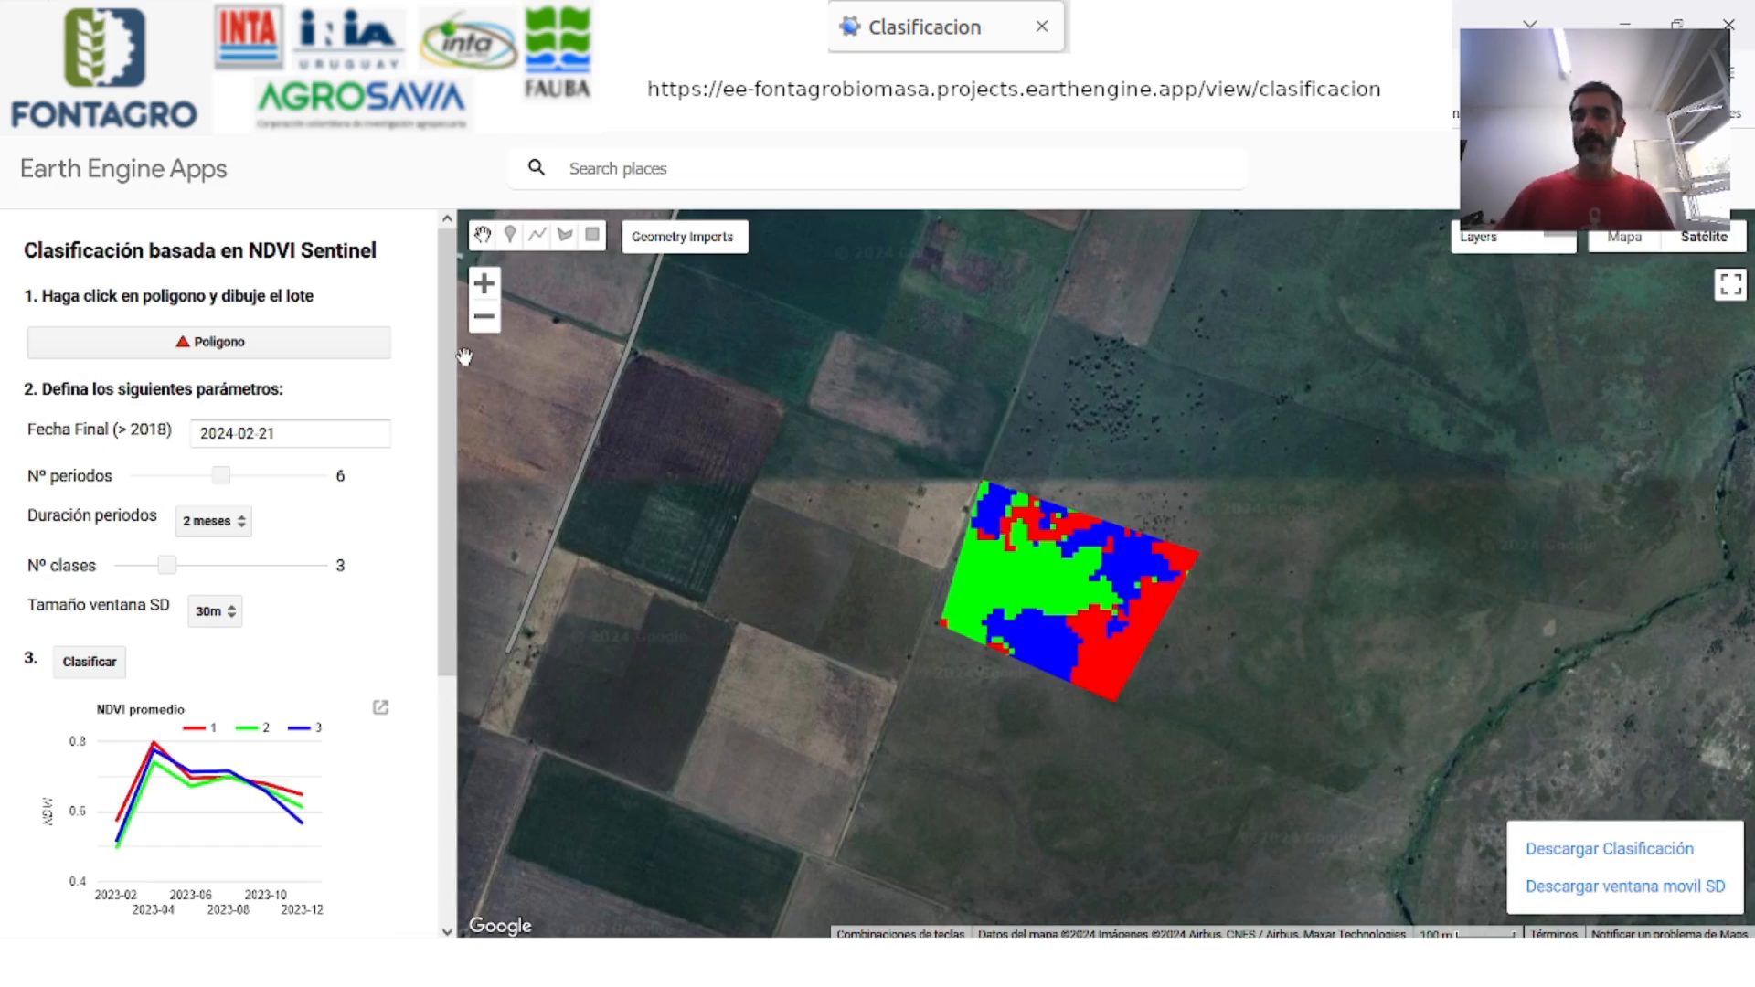
scroll(365, 585, "down", 4)
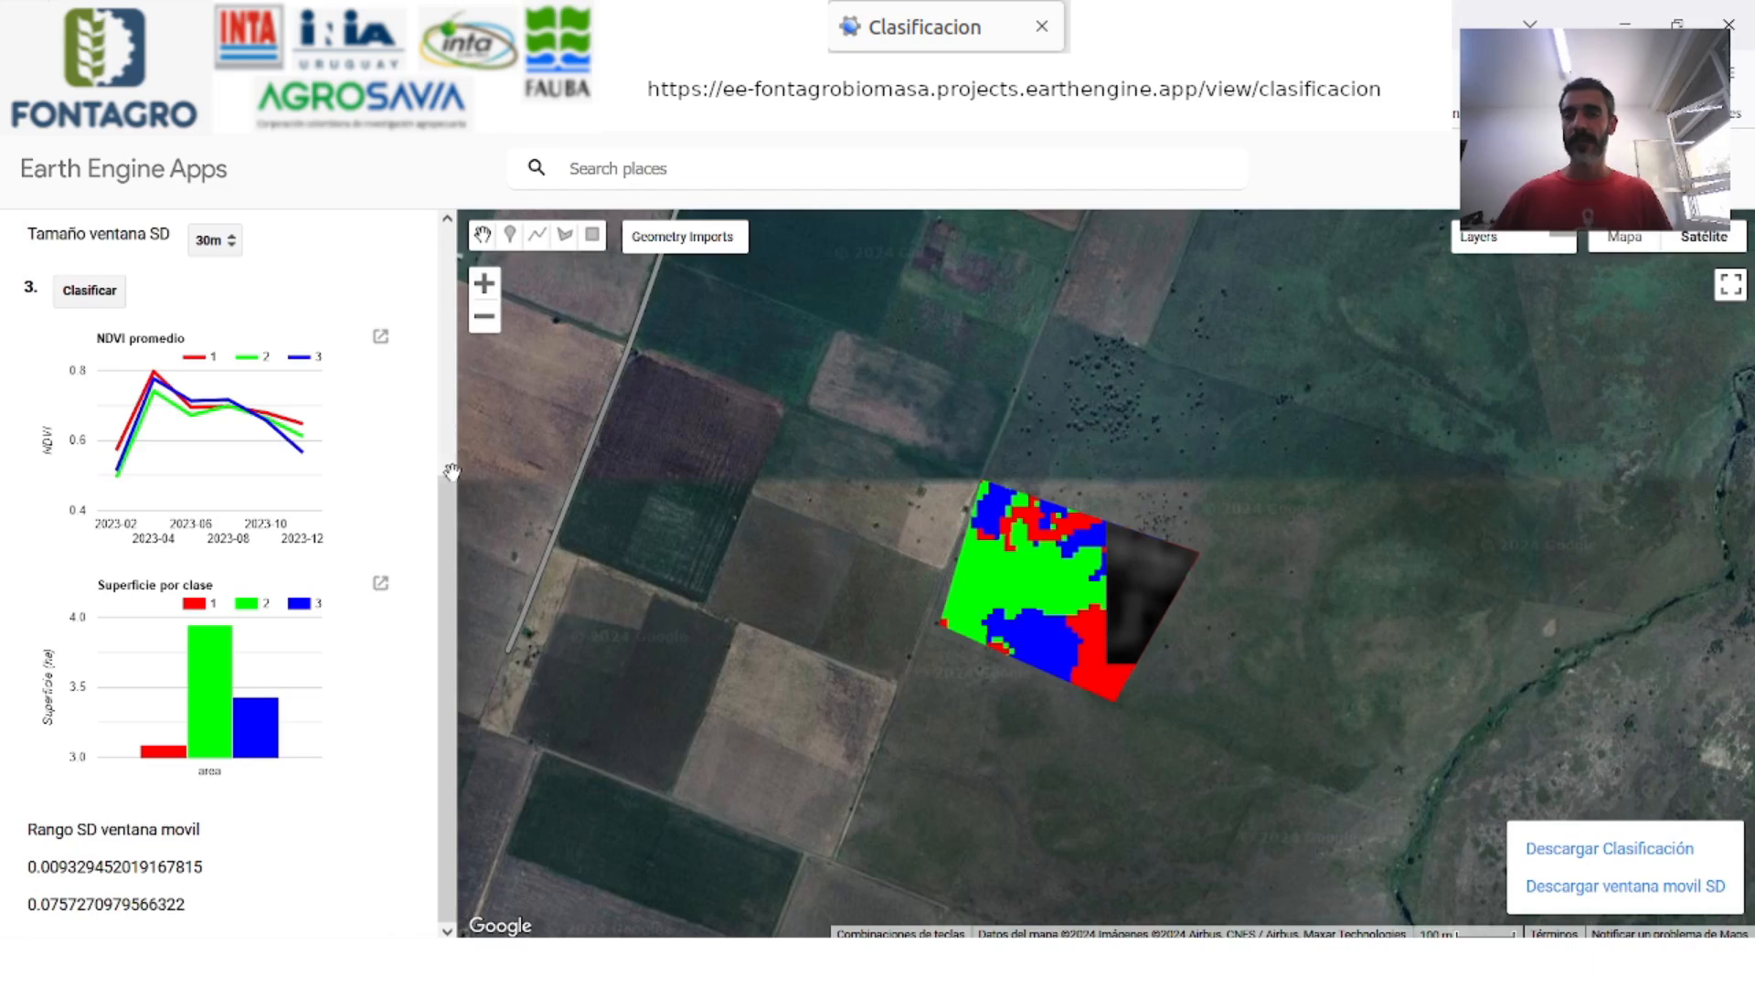
left_click(381, 584)
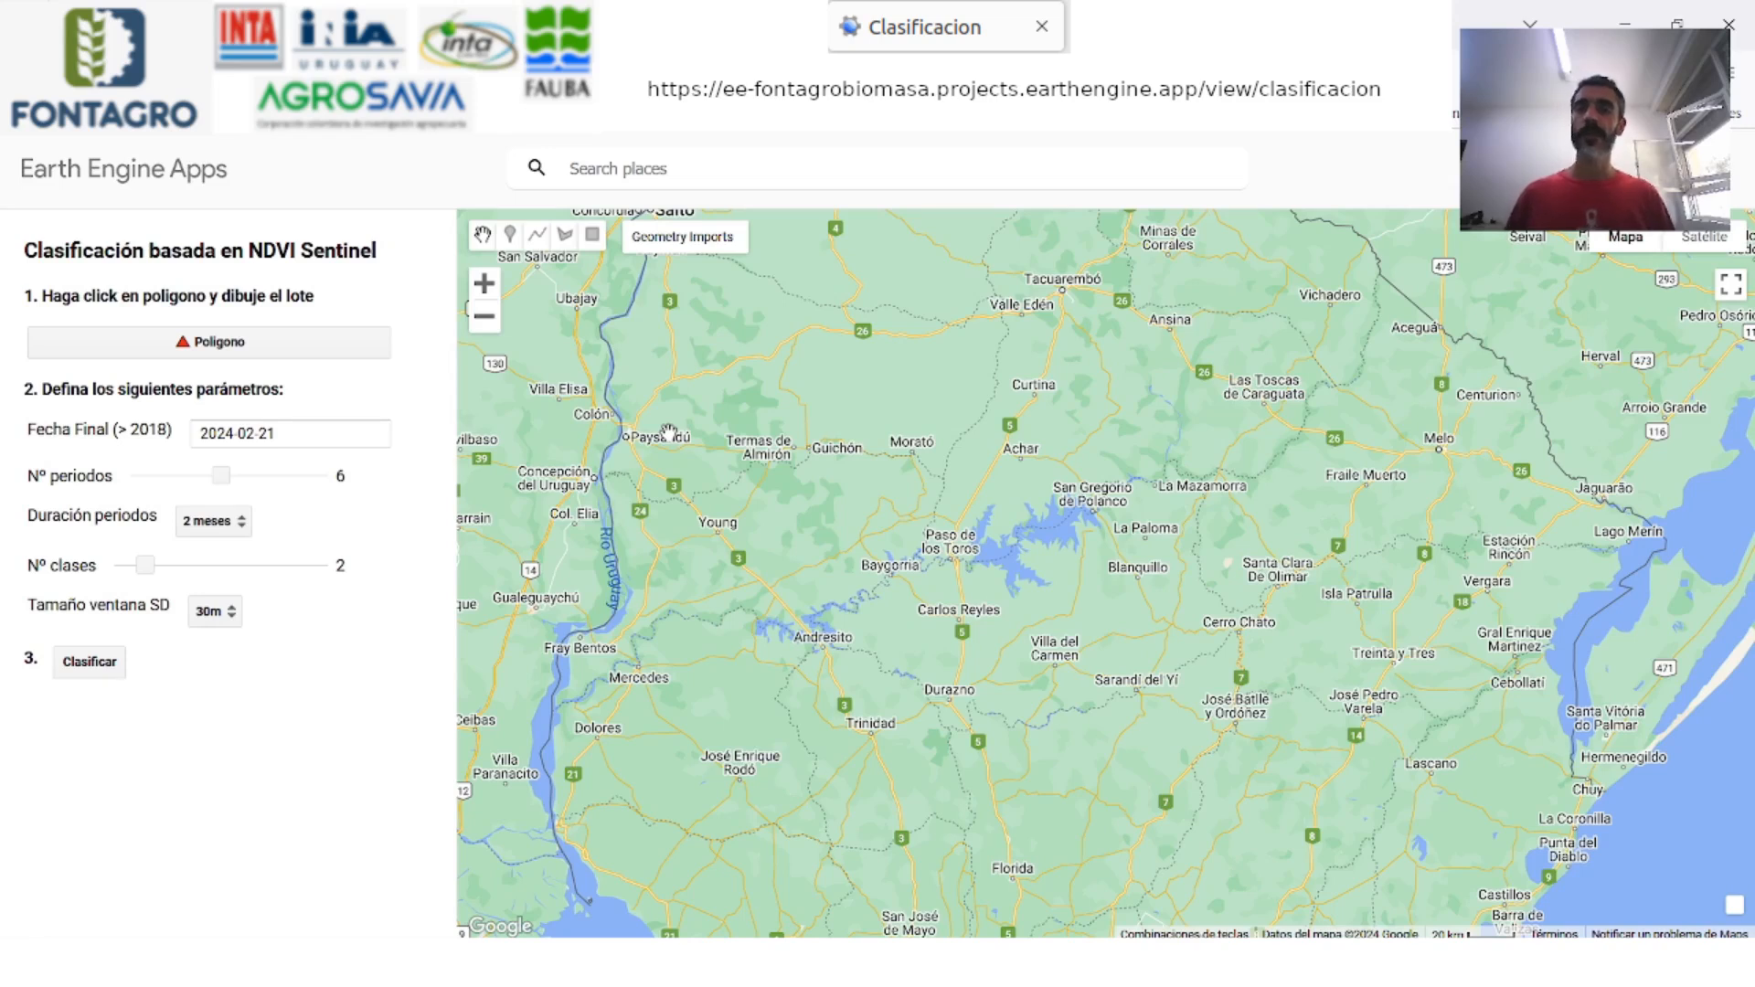
Search for Concepción del Uruguay, Entre Ríos, Argentina, and move the map to that place
left_click(672, 172)
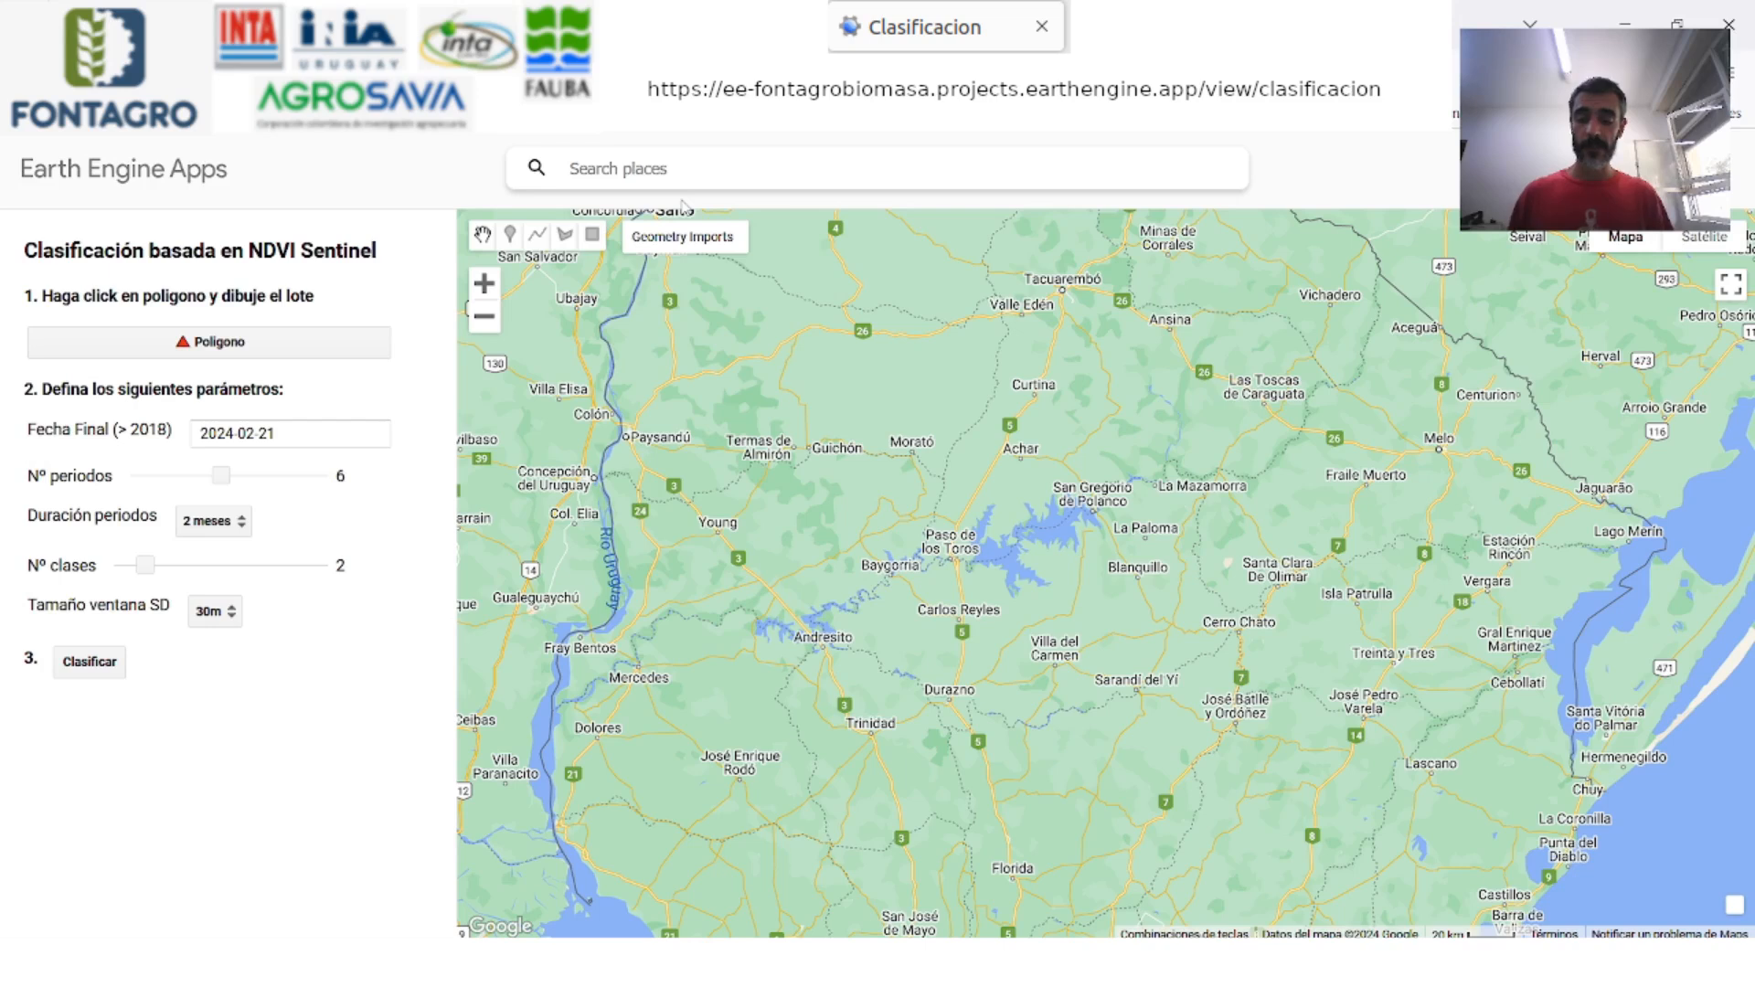
type("comce")
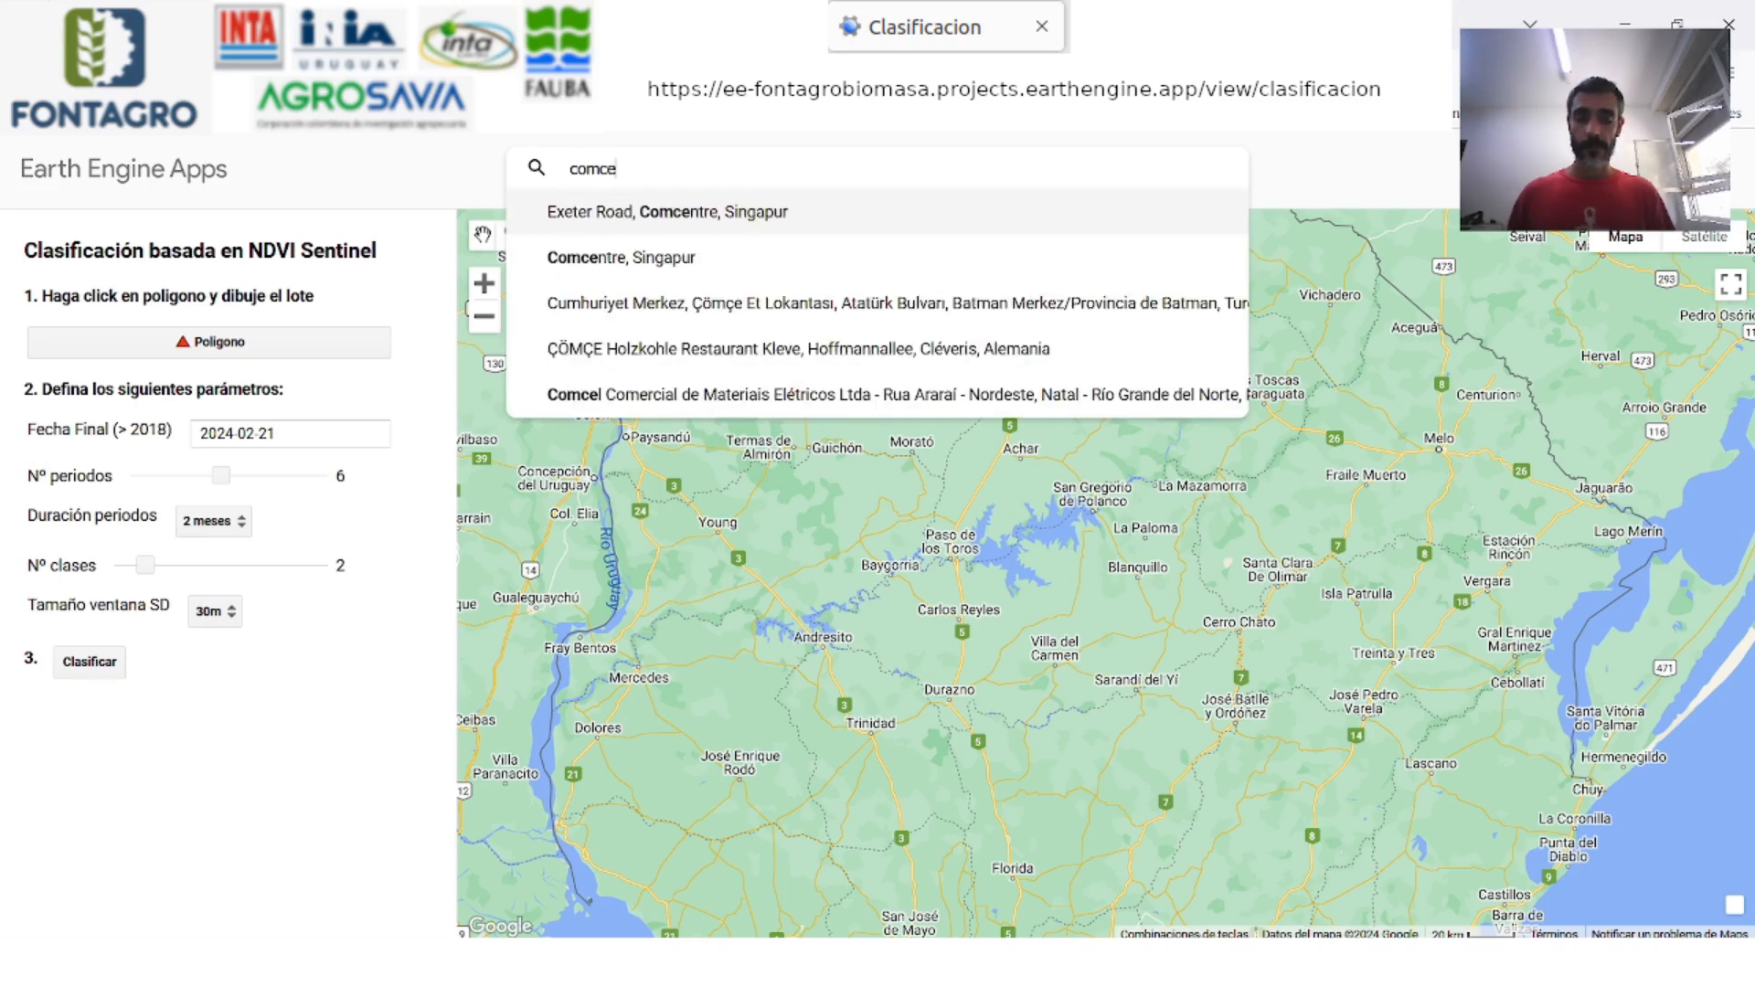
key("BackSpace")
key("BackSpace")
key("BackSpace")
type("ncep")
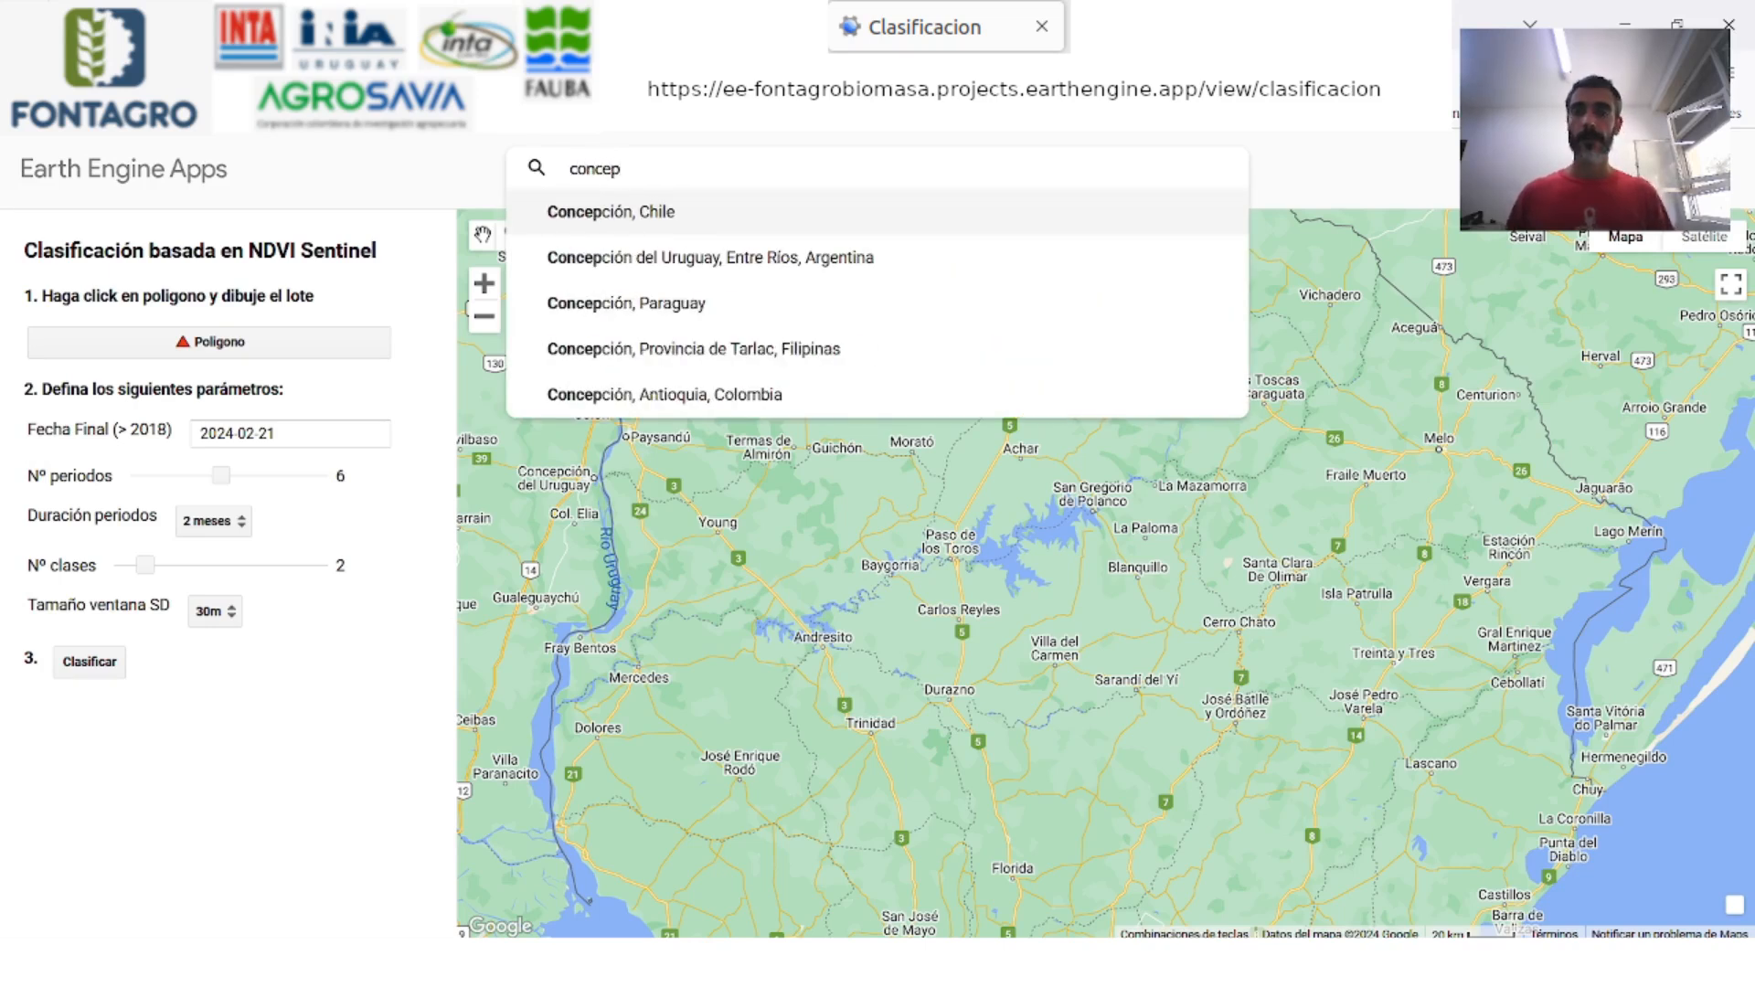
left_click(706, 258)
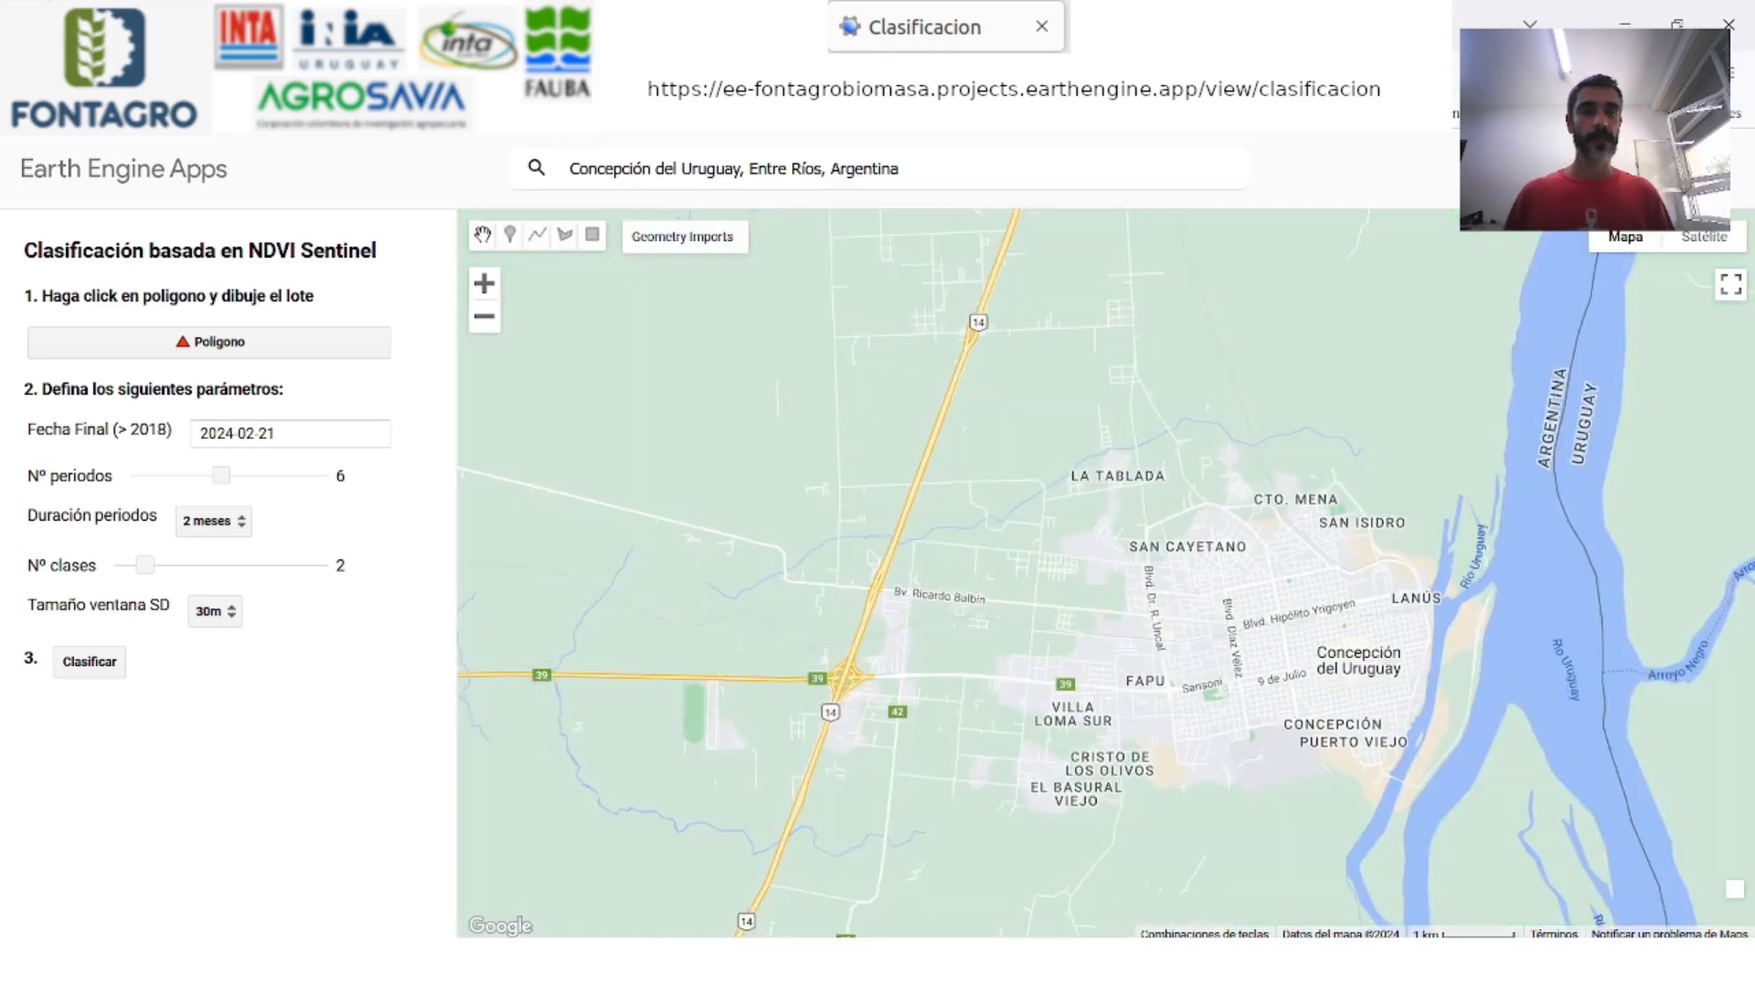
Display satellite imagery as the base map, comparing it with the road map view
left_click(1688, 239)
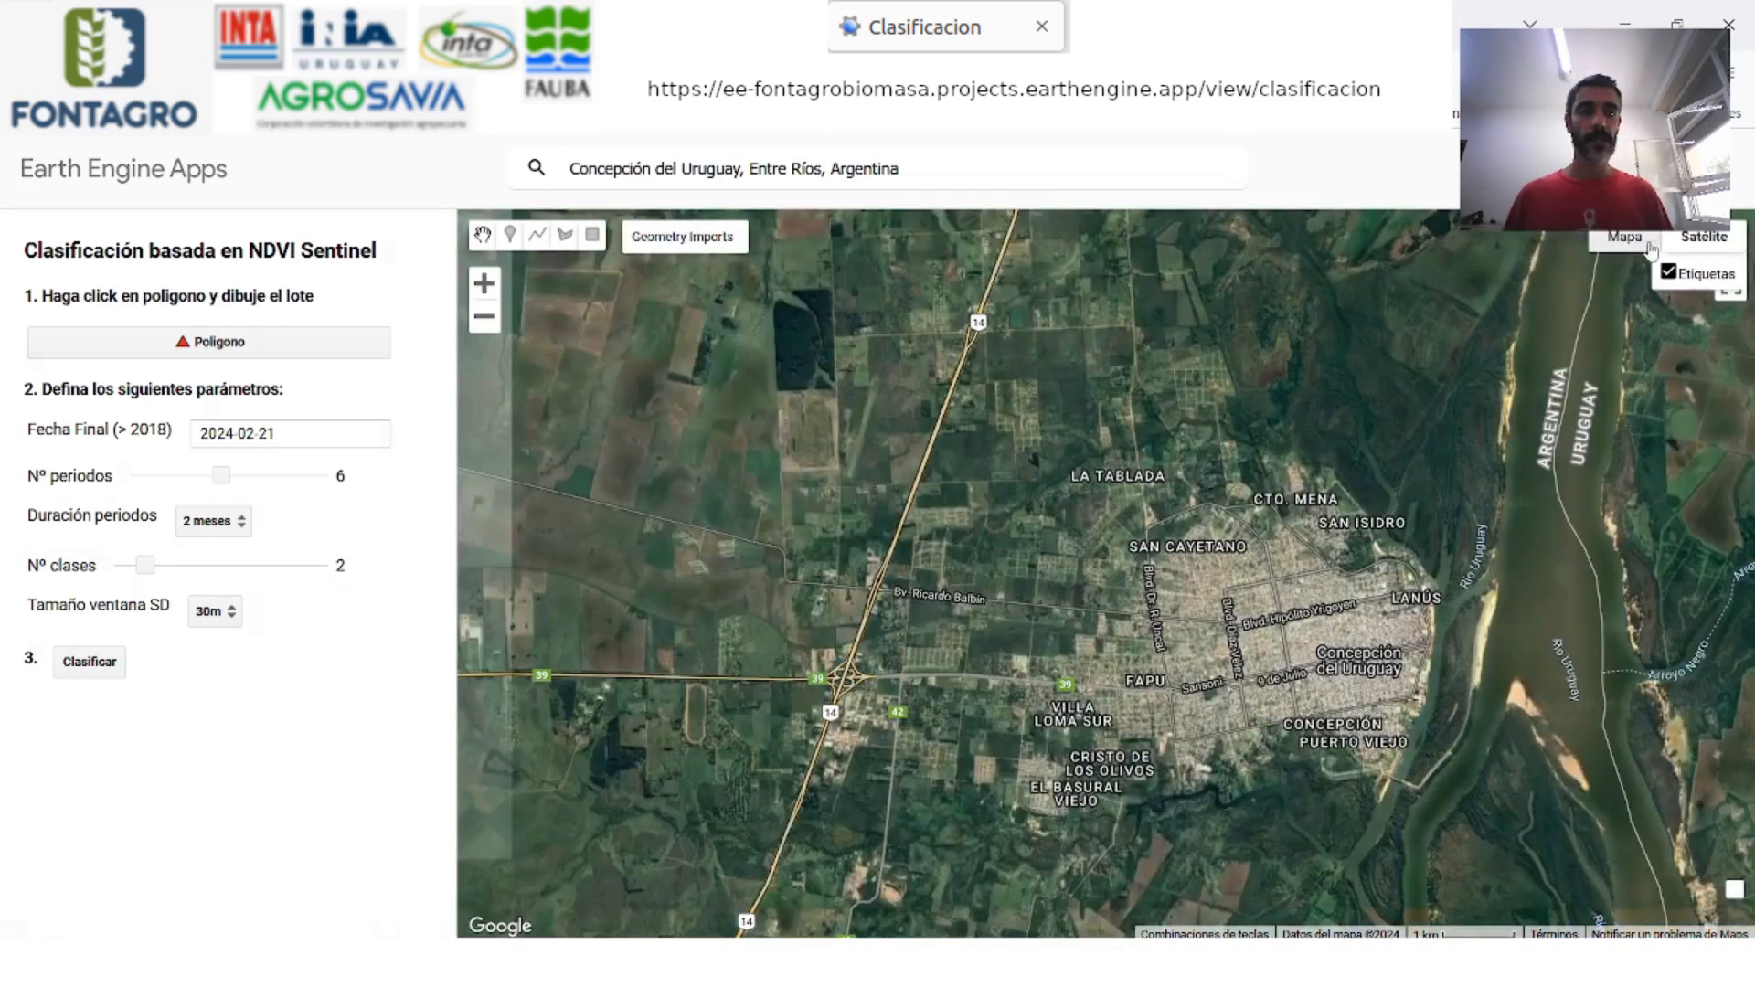
left_click(1650, 245)
left_click(1700, 245)
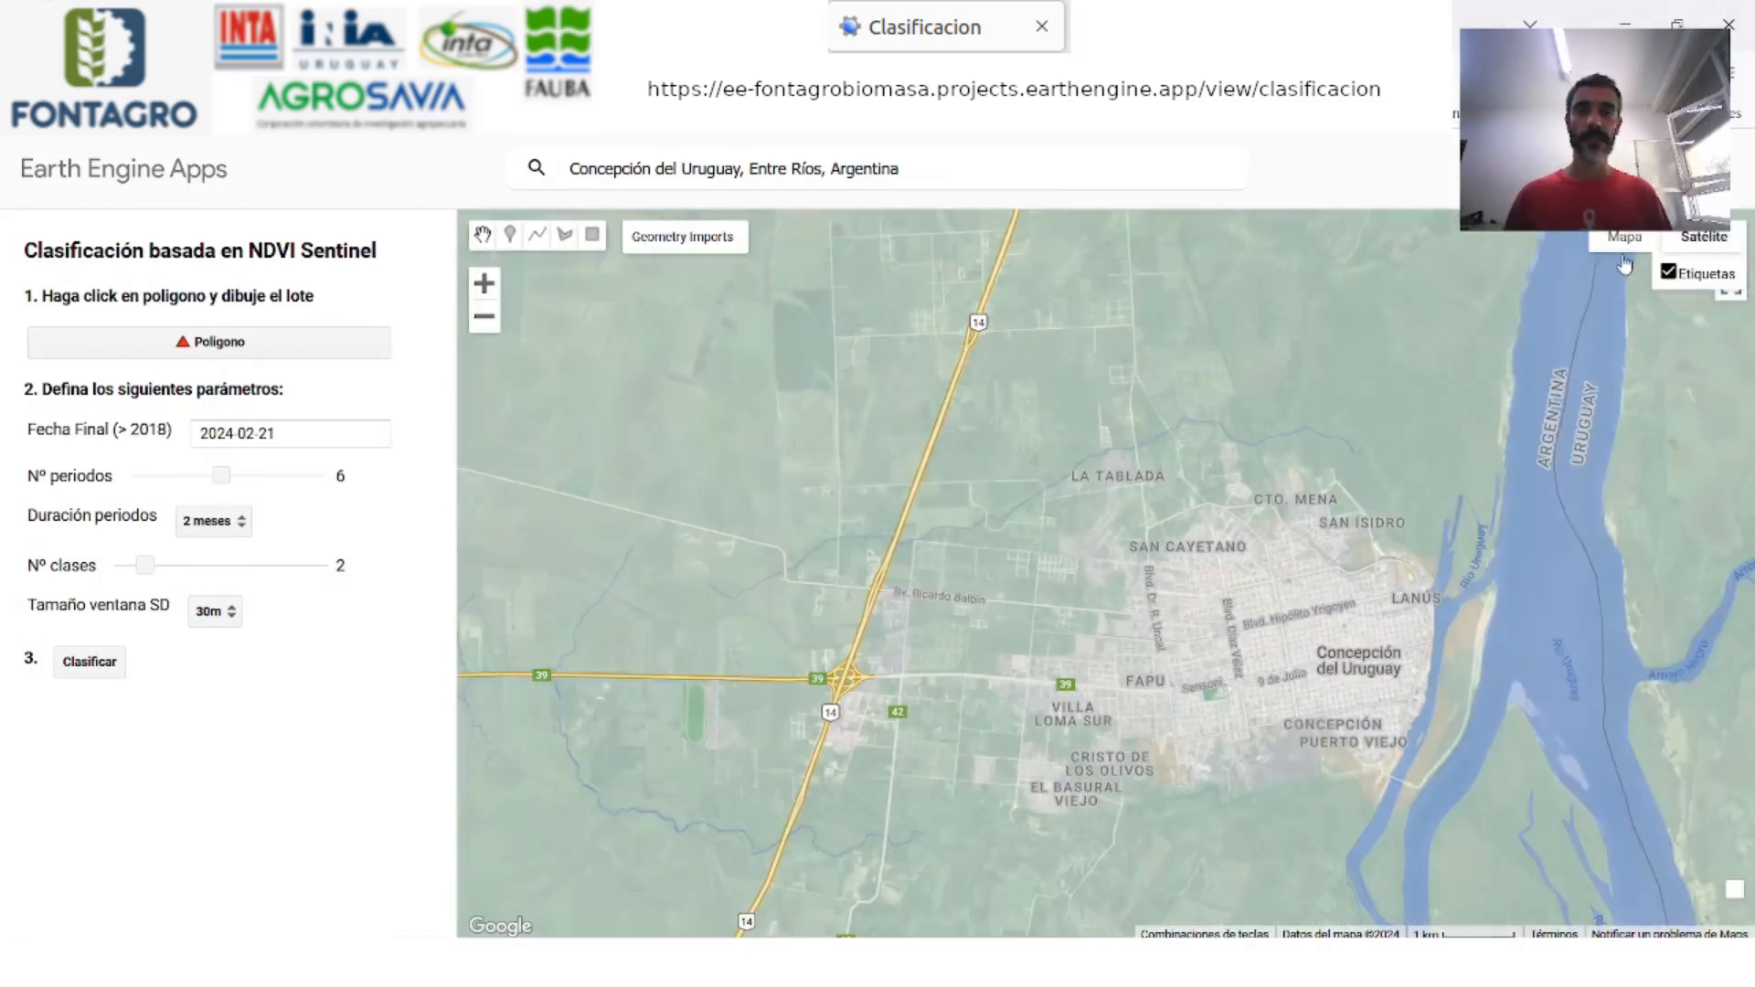
Replace the searched place with the coordinates -60.2, -32 and inspect that location up close
left_click(673, 161)
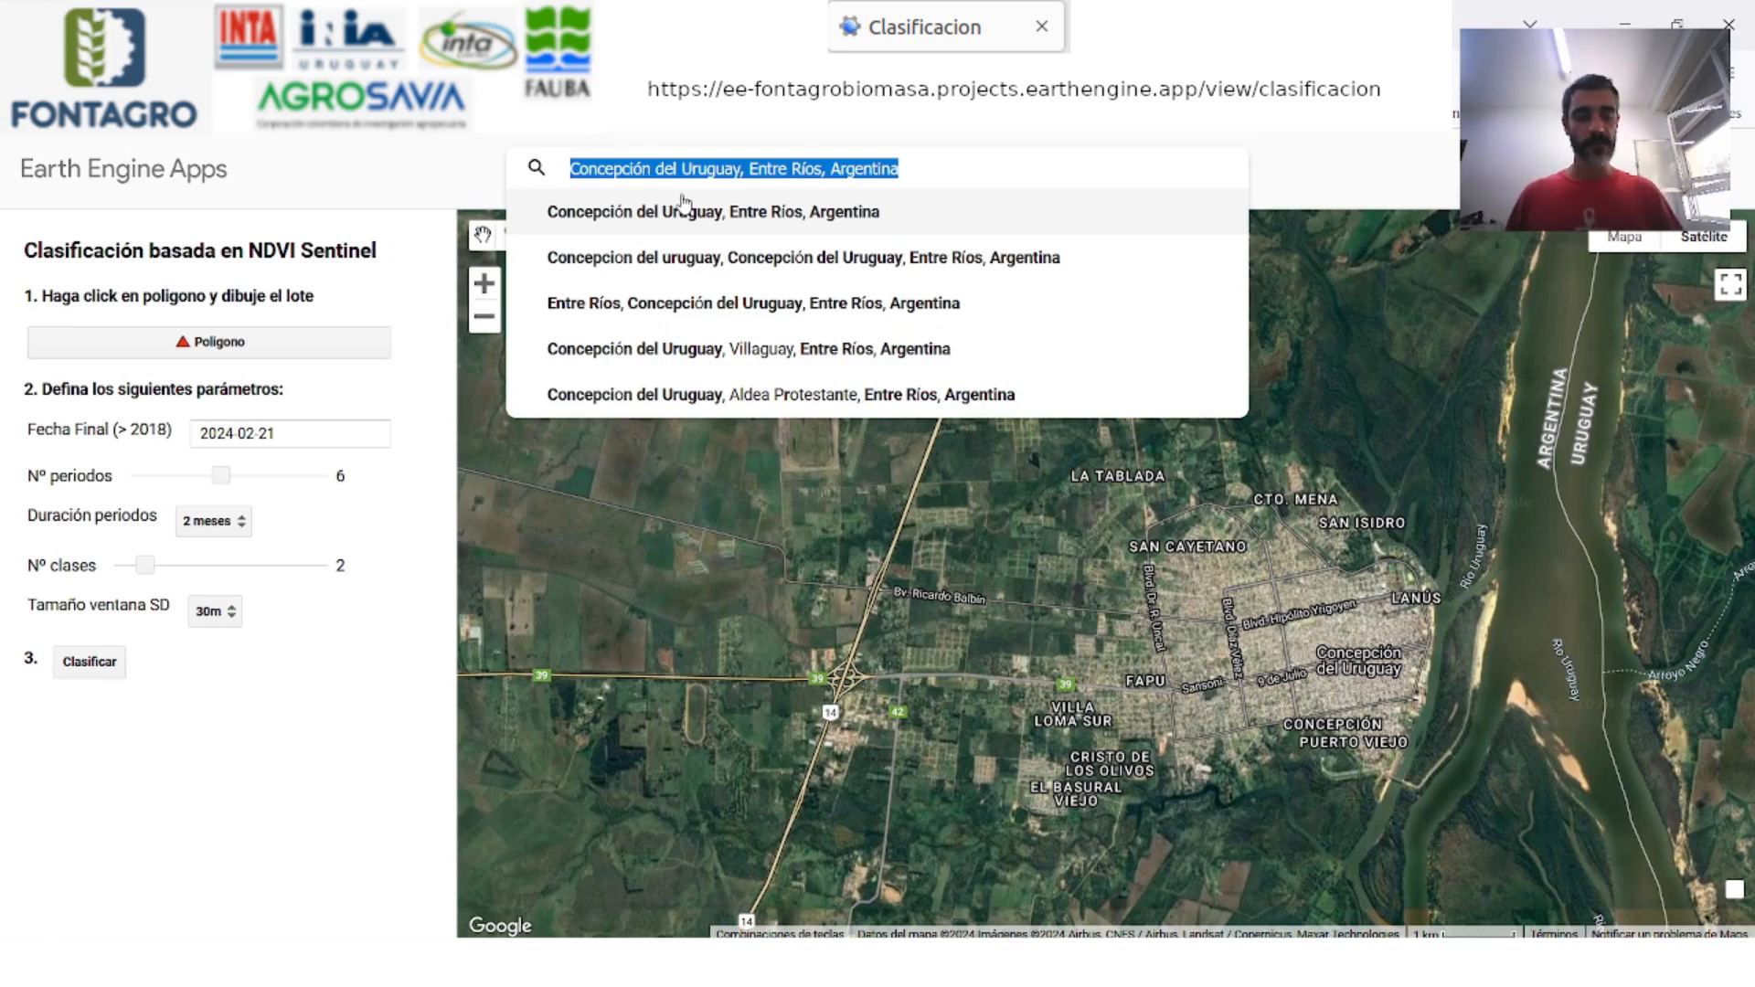
key("BackSpace")
type("-60.")
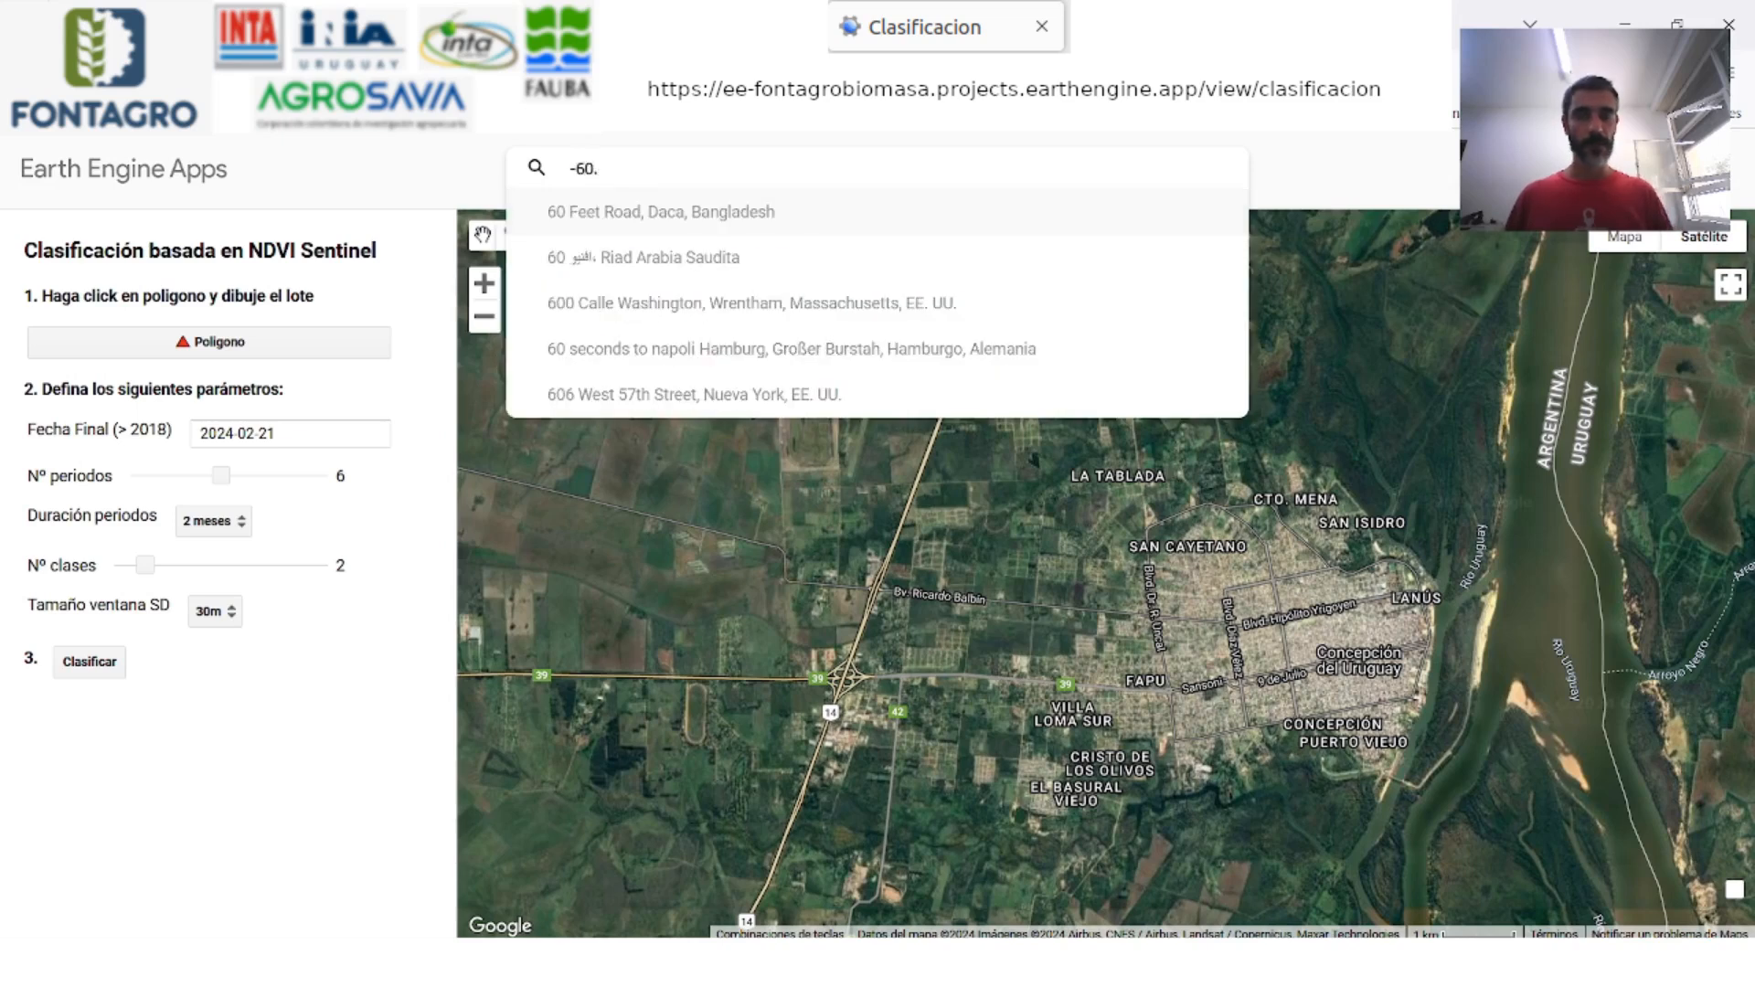
type("2,")
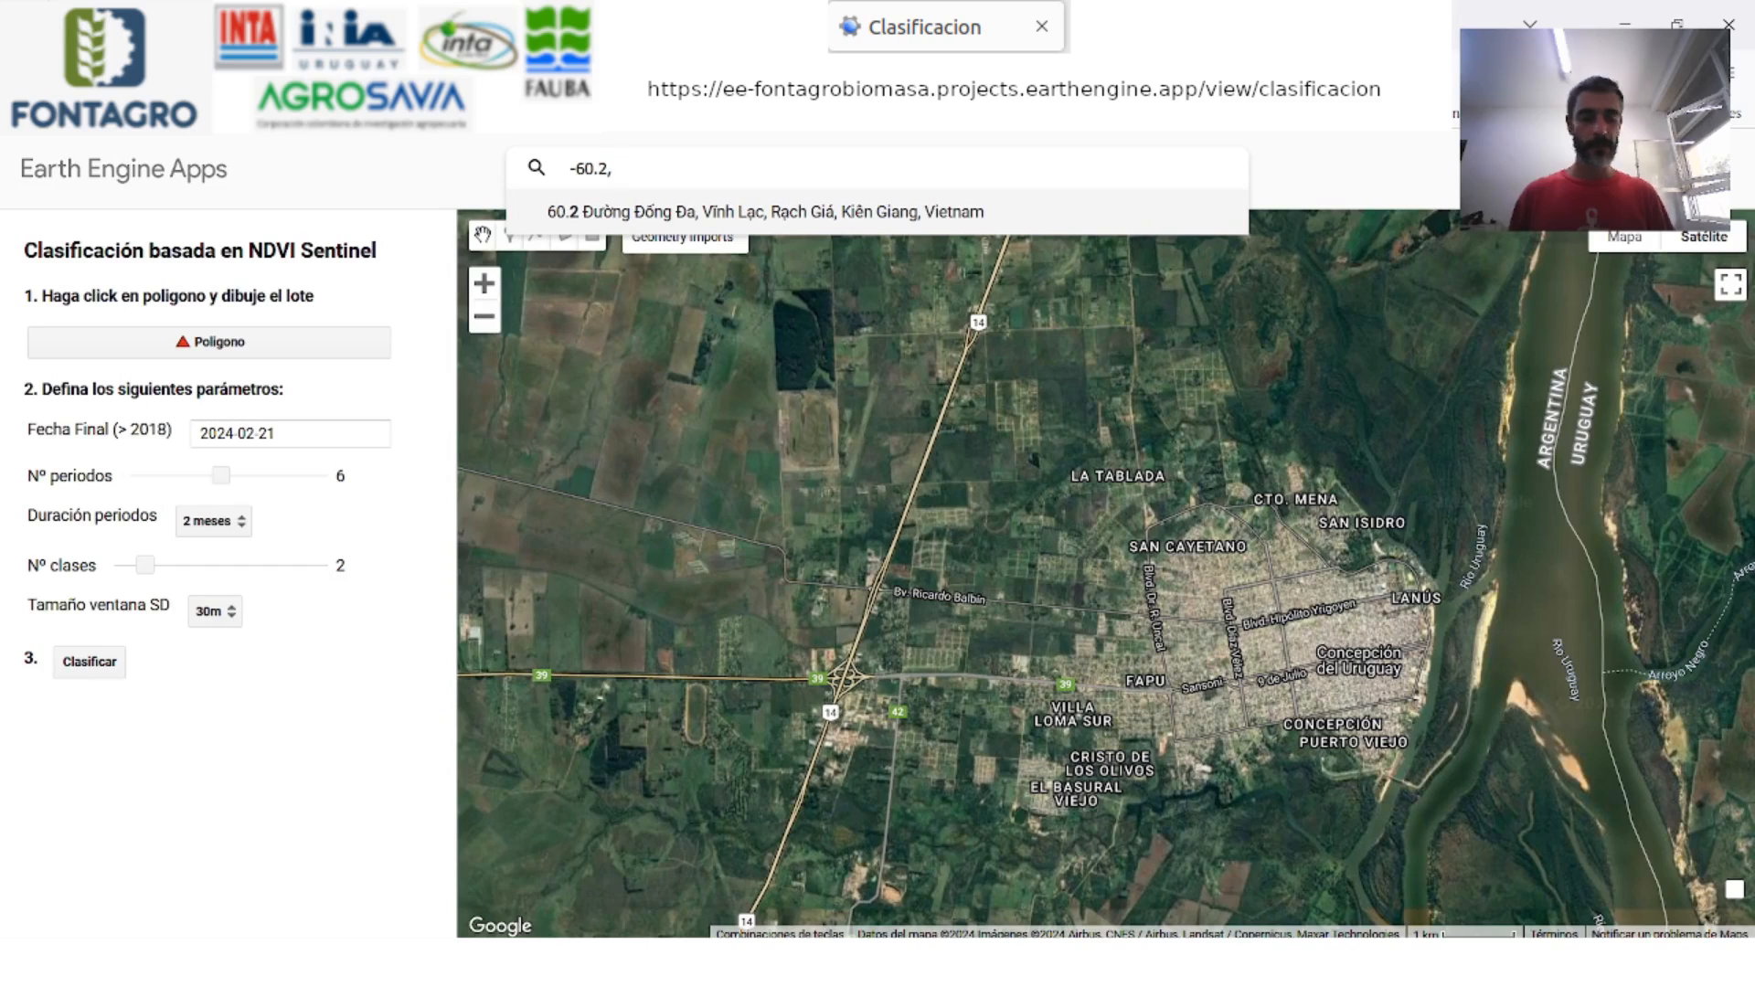
type("32")
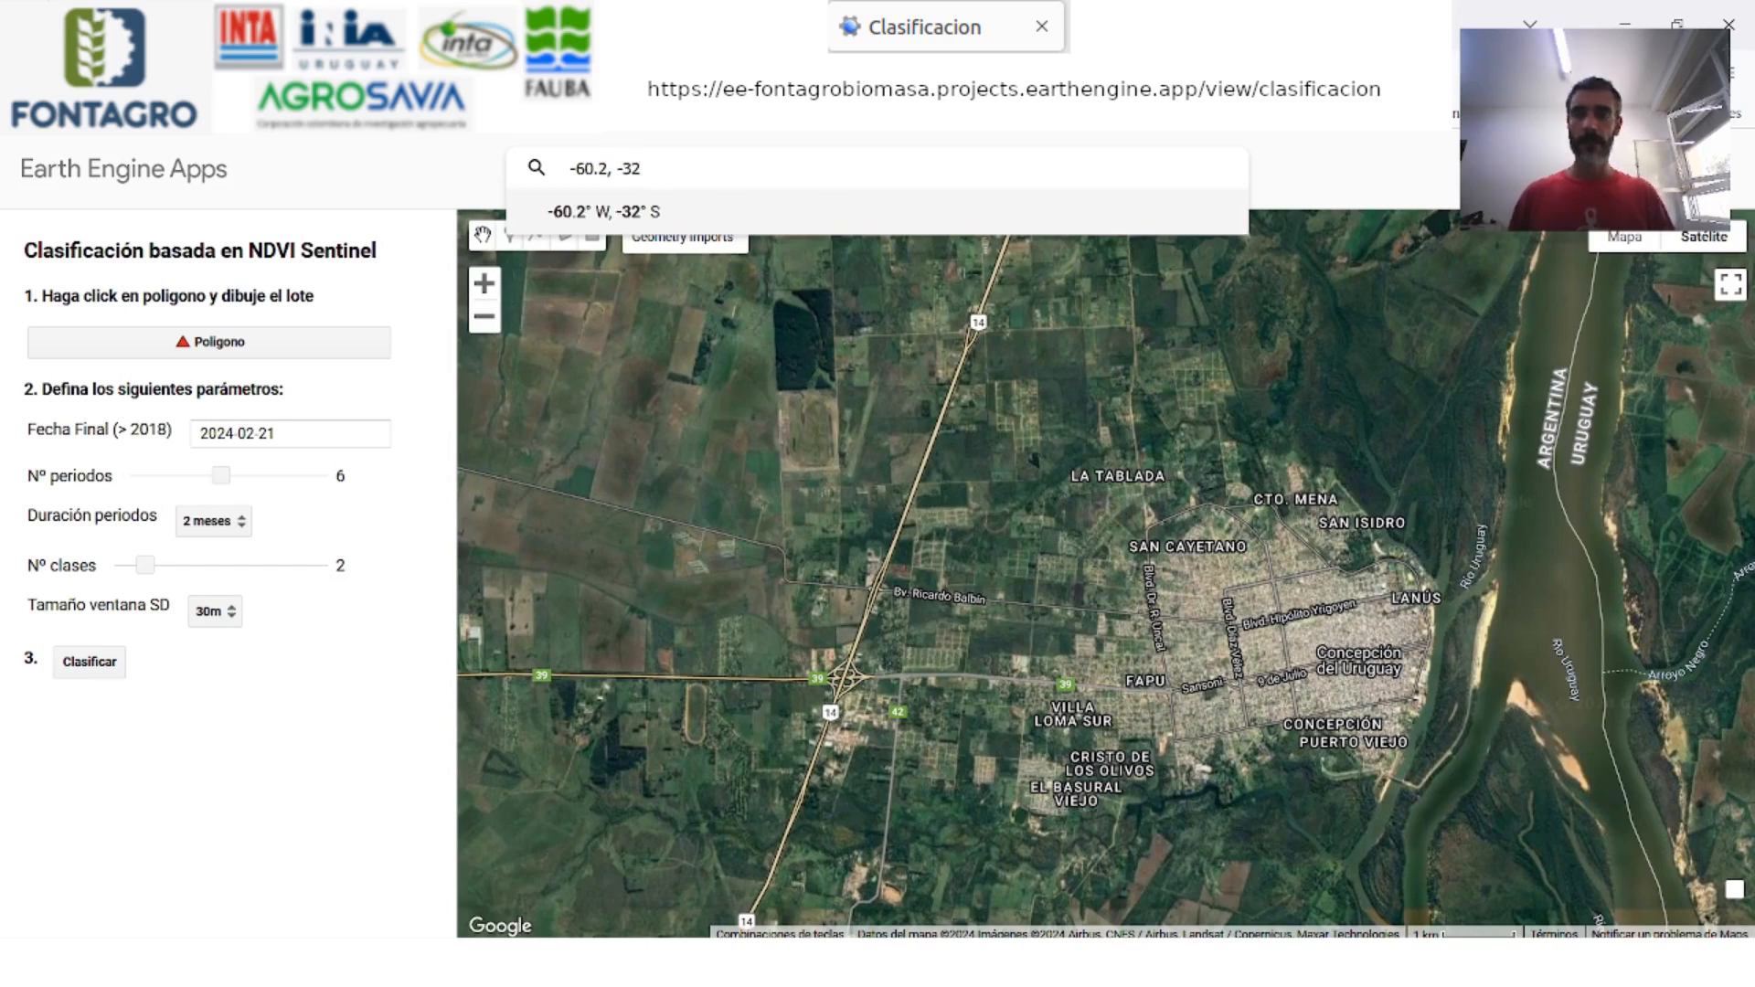
left_click(592, 212)
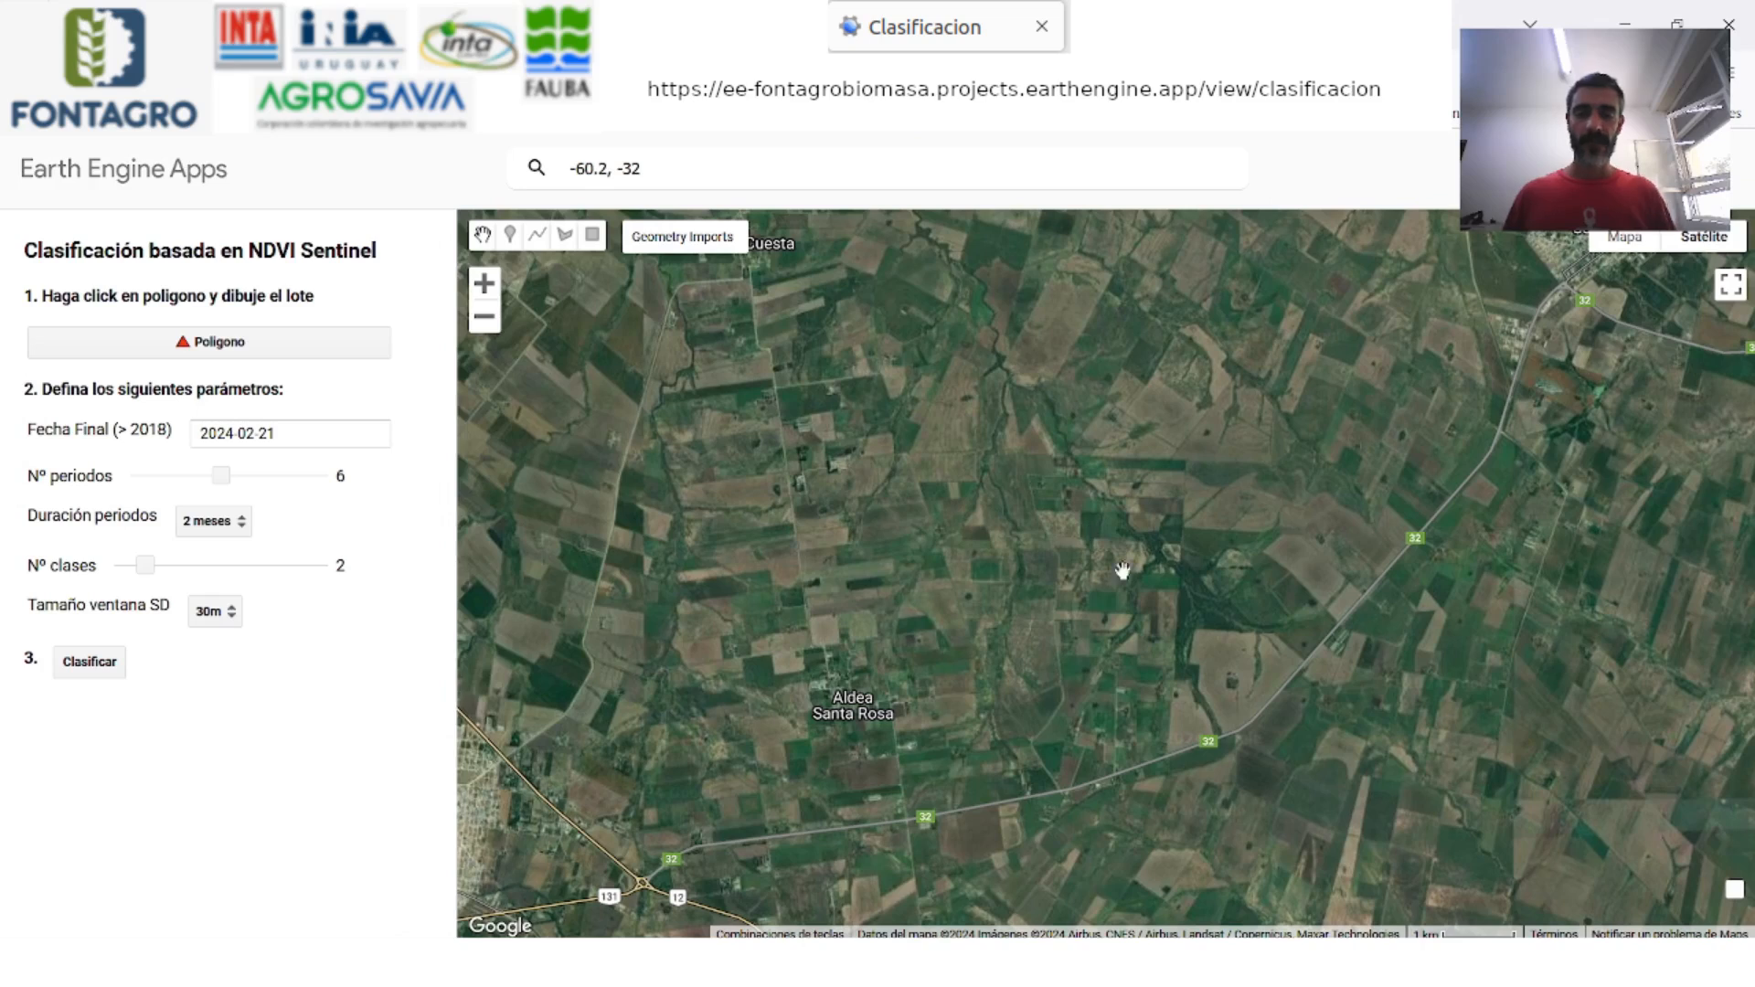
left_click(484, 284)
left_click(484, 284)
left_click(485, 283)
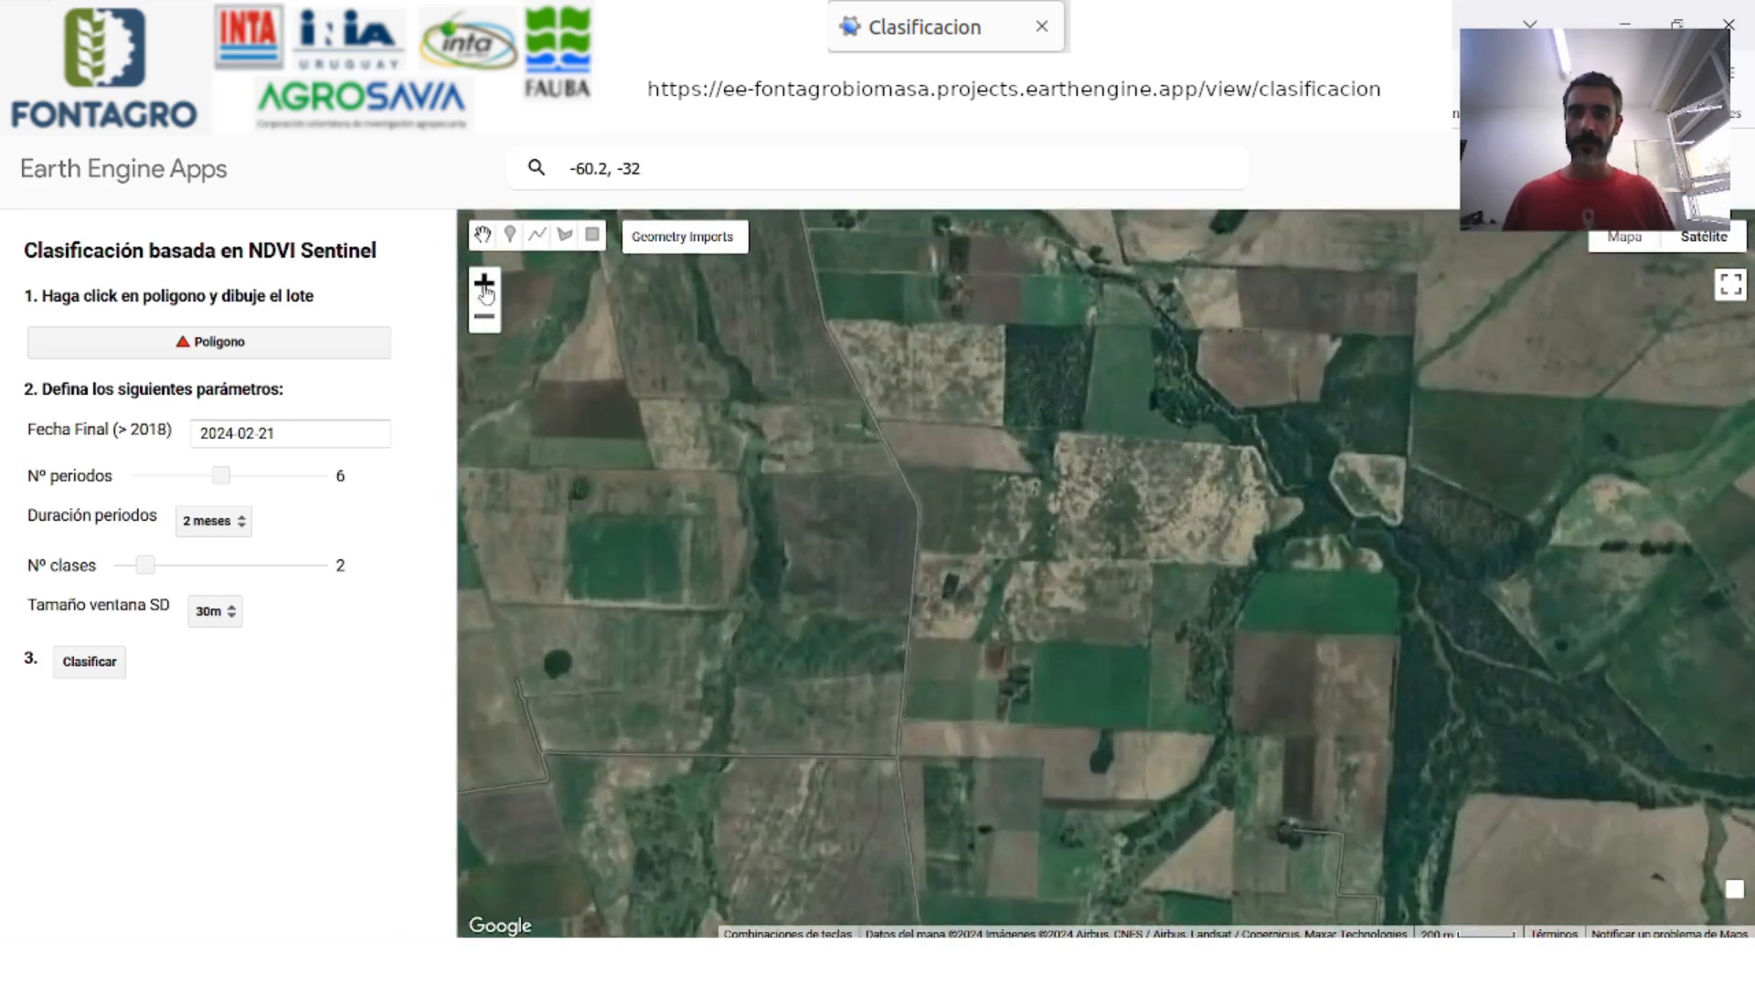
left_click(484, 284)
left_click(485, 290)
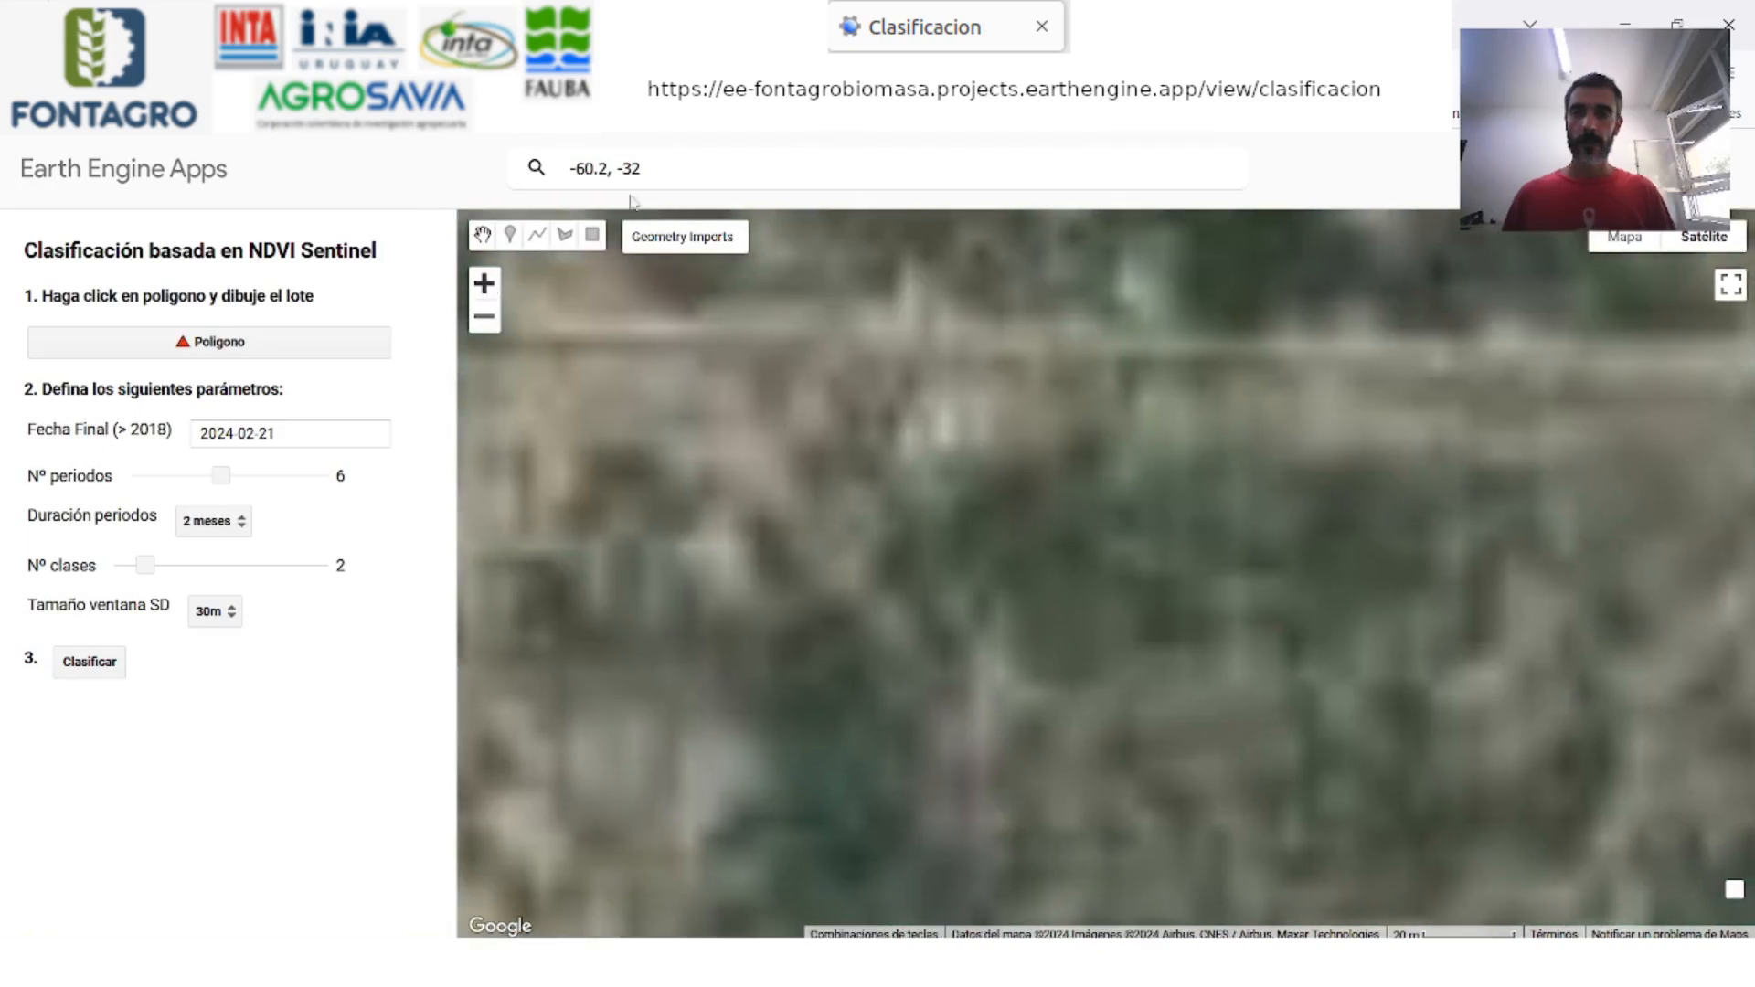
Try the coordinates -60.2, -33 on the map and return to -60.2, -32
left_click(636, 167)
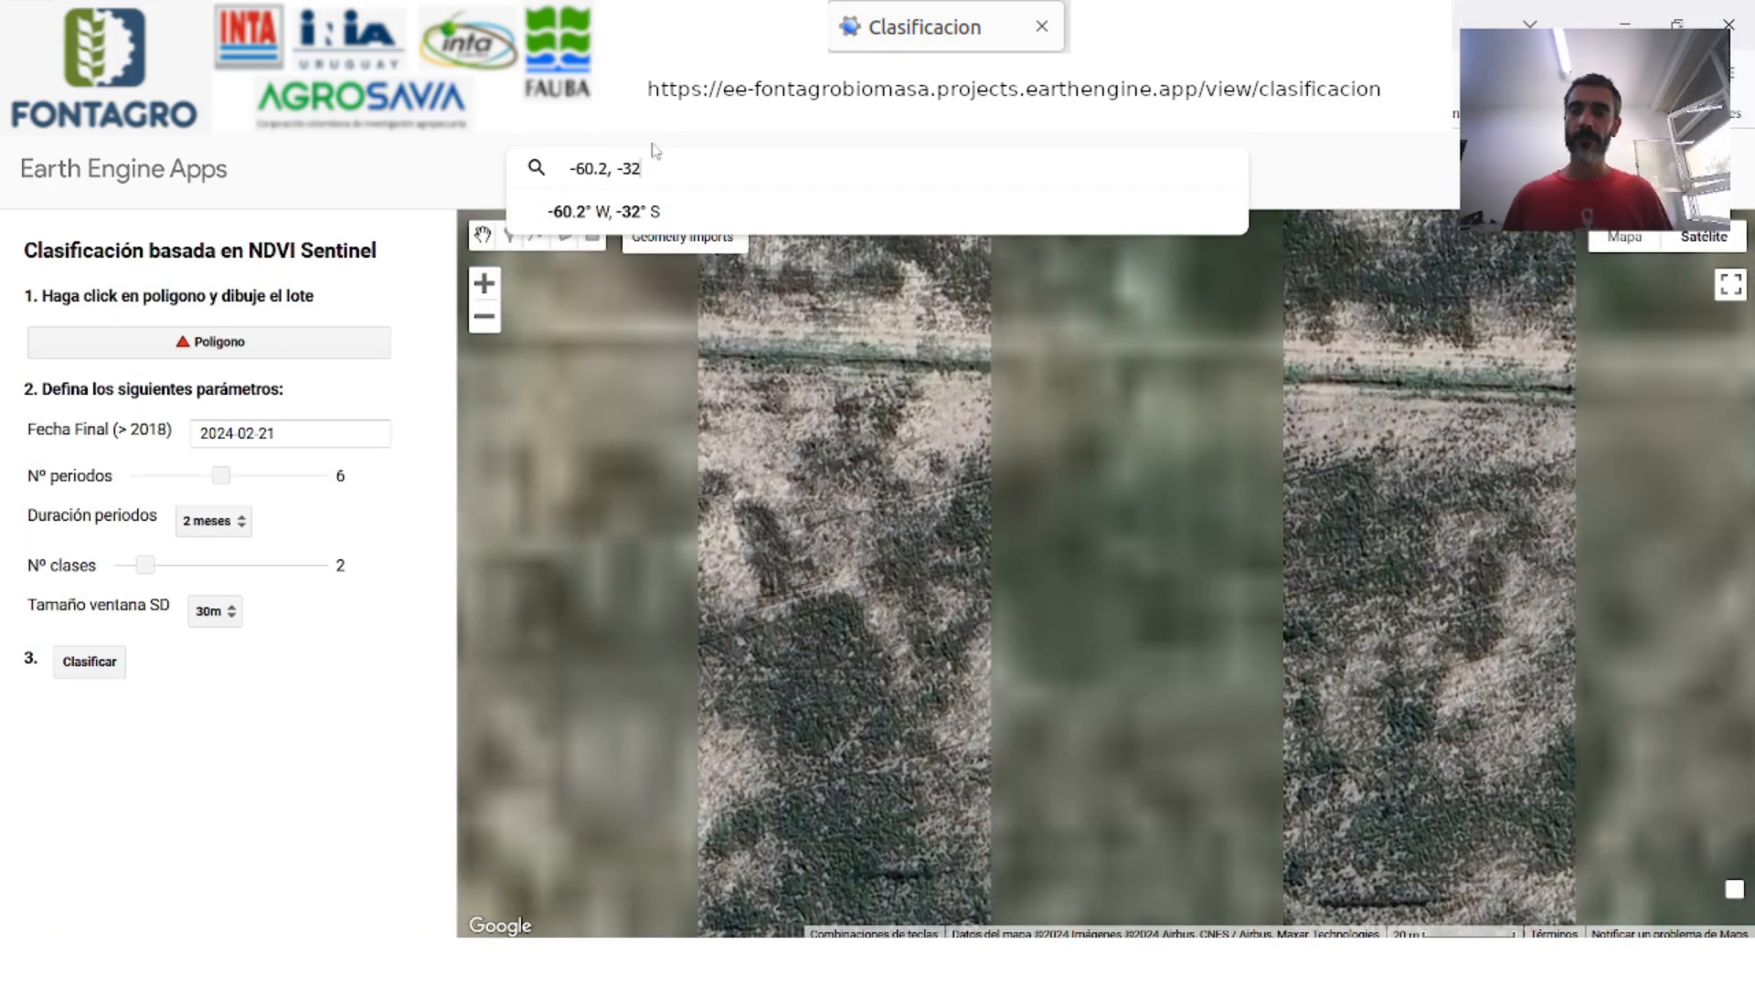
key("BackSpace")
type("3")
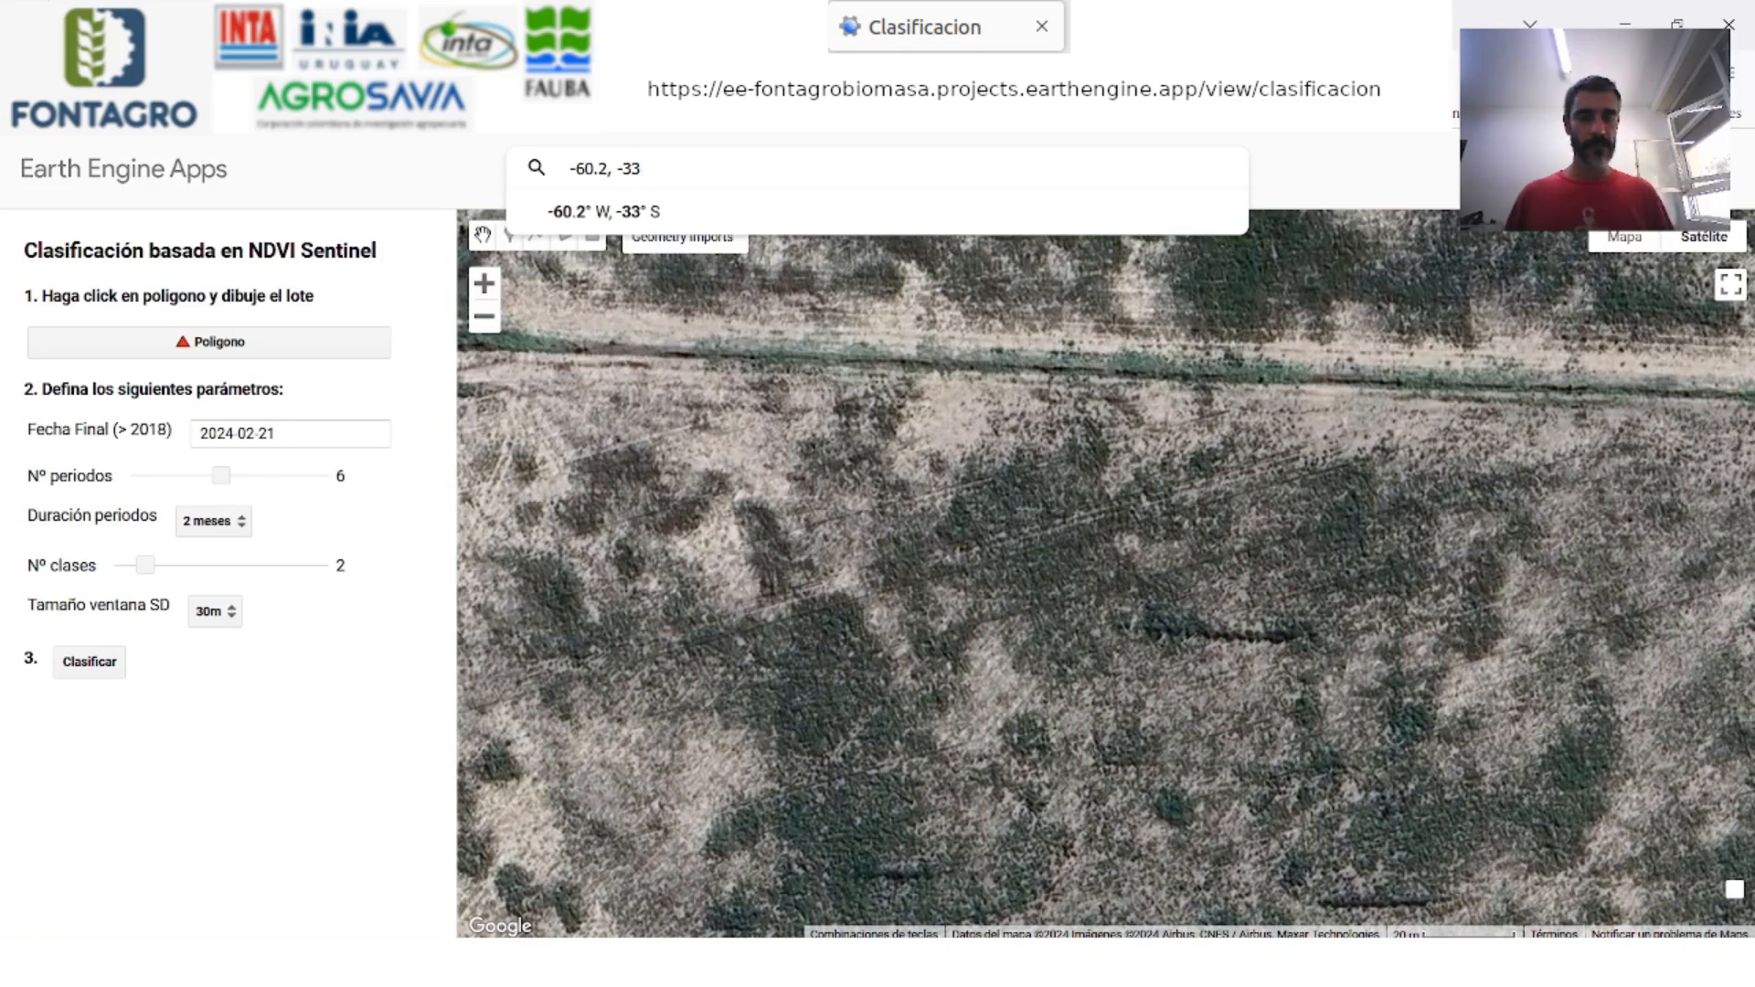
left_click(557, 211)
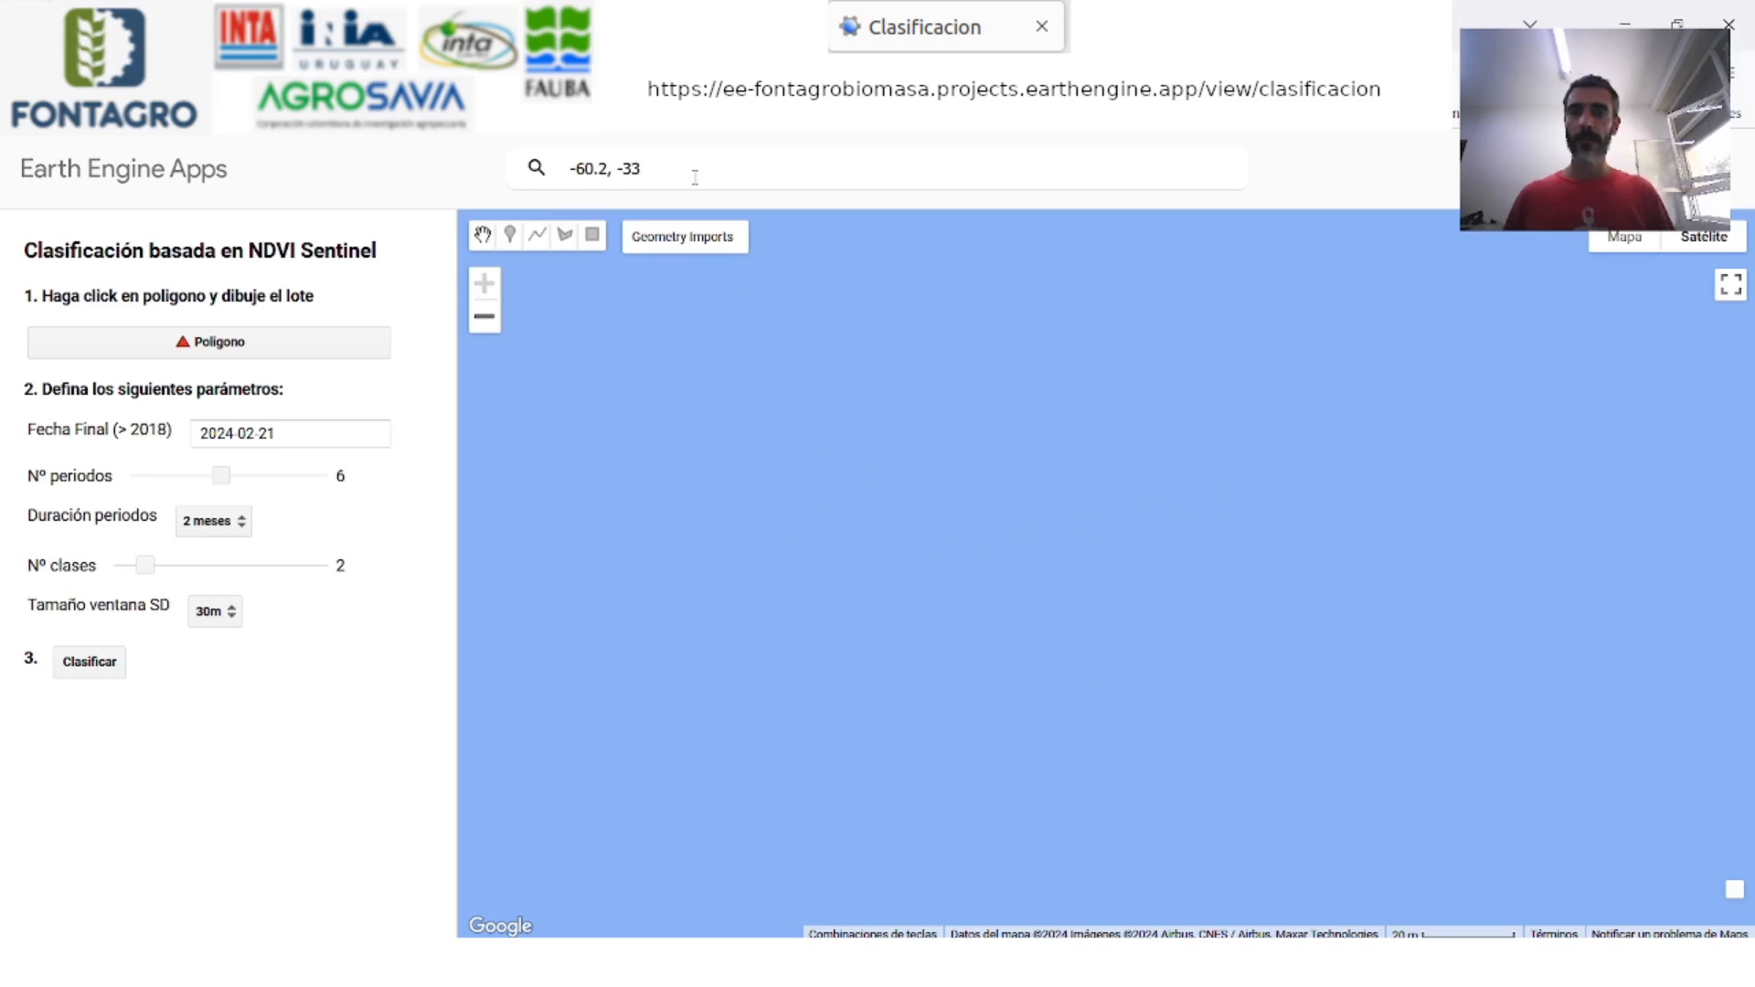
left_click(671, 164)
key("BackSpace")
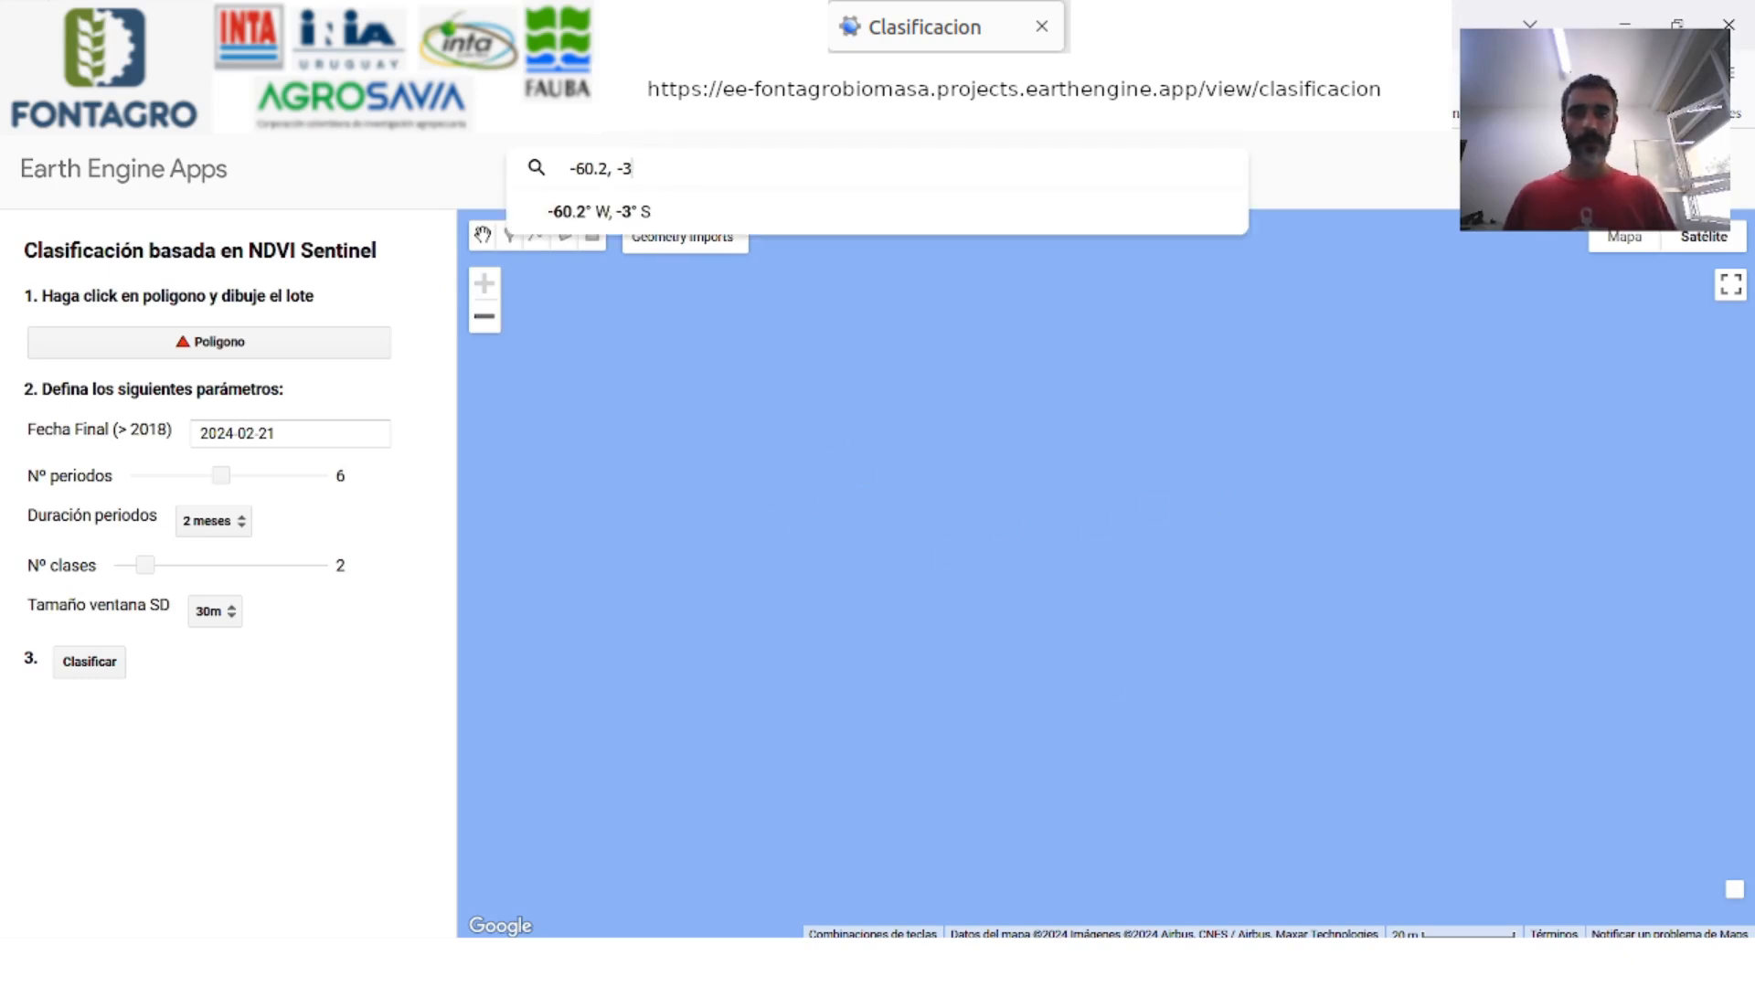
type("2")
key("Return")
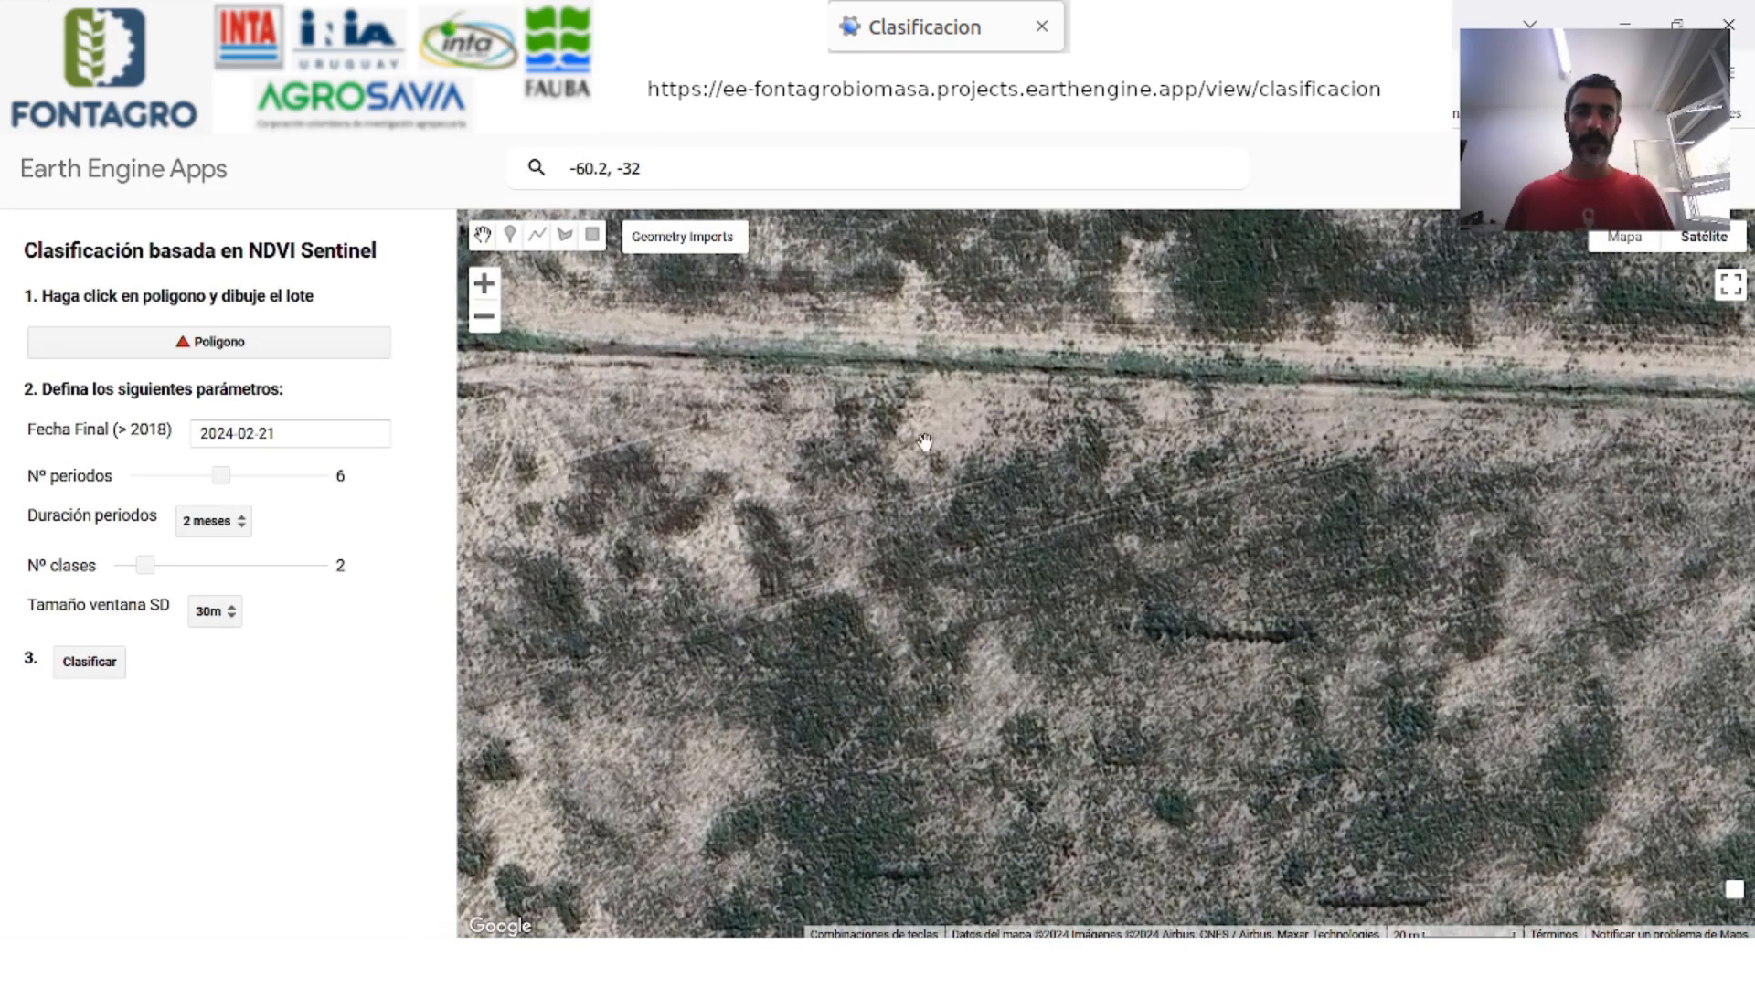
Draw a small four-sided lot polygon across the bend of the road, west of the pale speckled fields
left_click(490, 320)
left_click(484, 316)
left_click(483, 316)
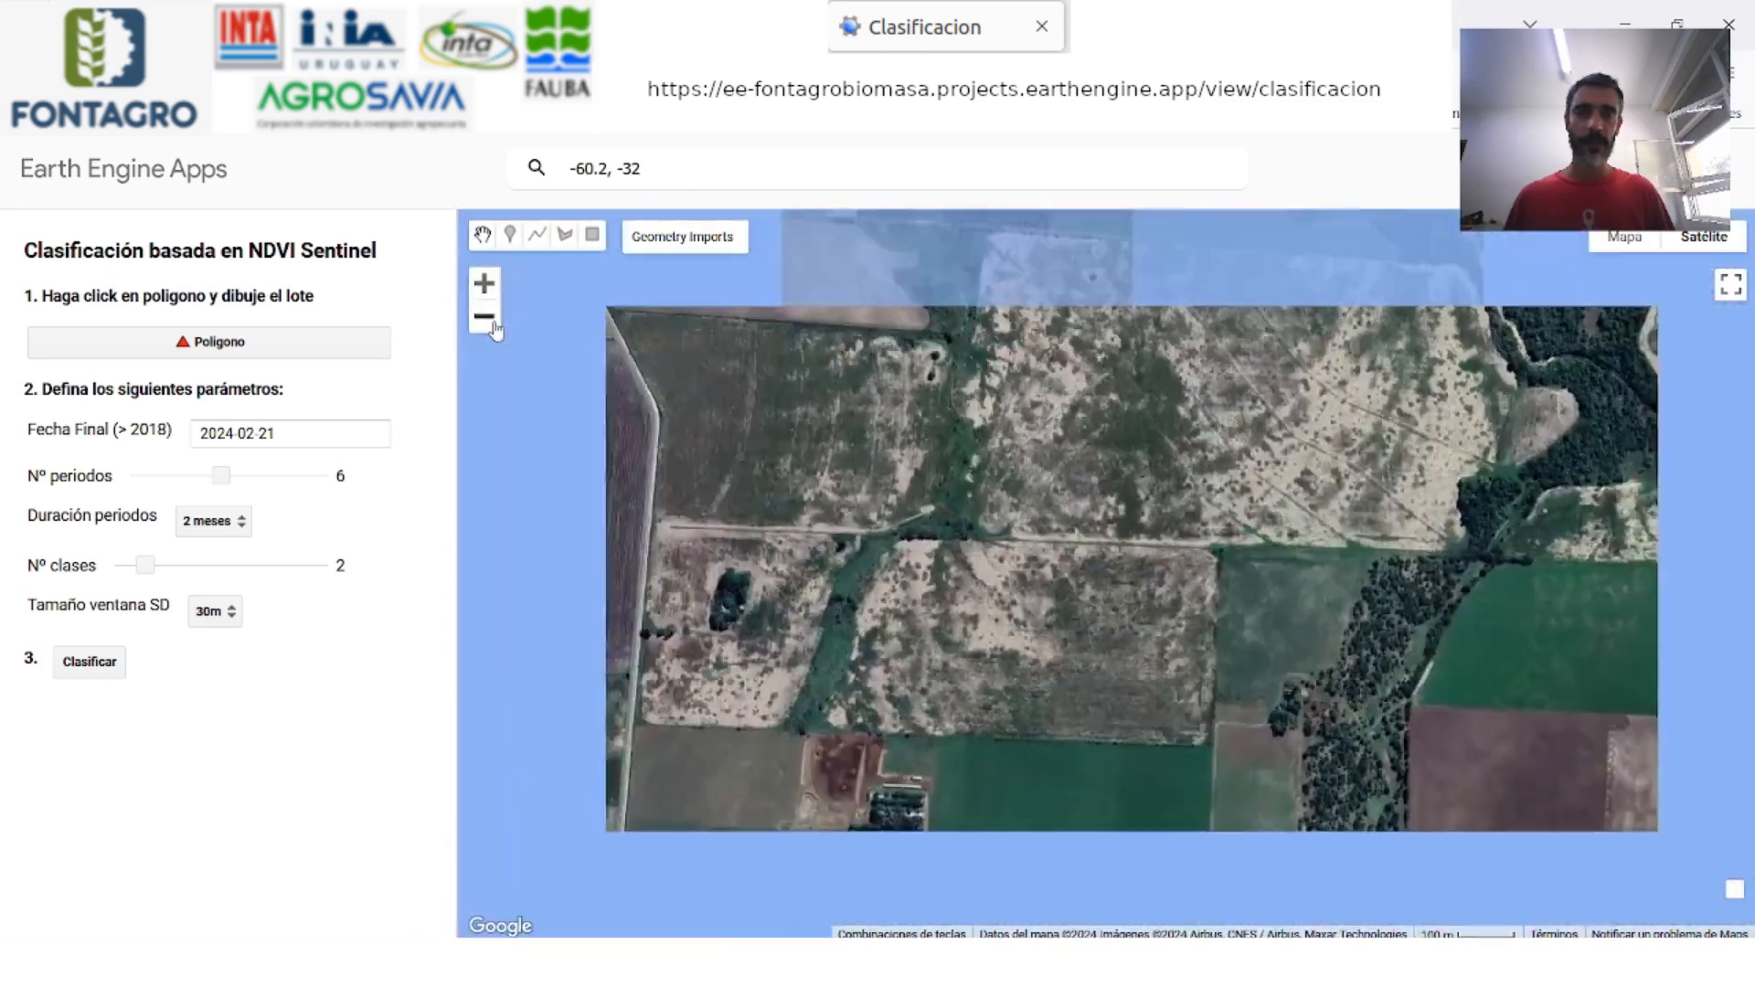
left_click(484, 316)
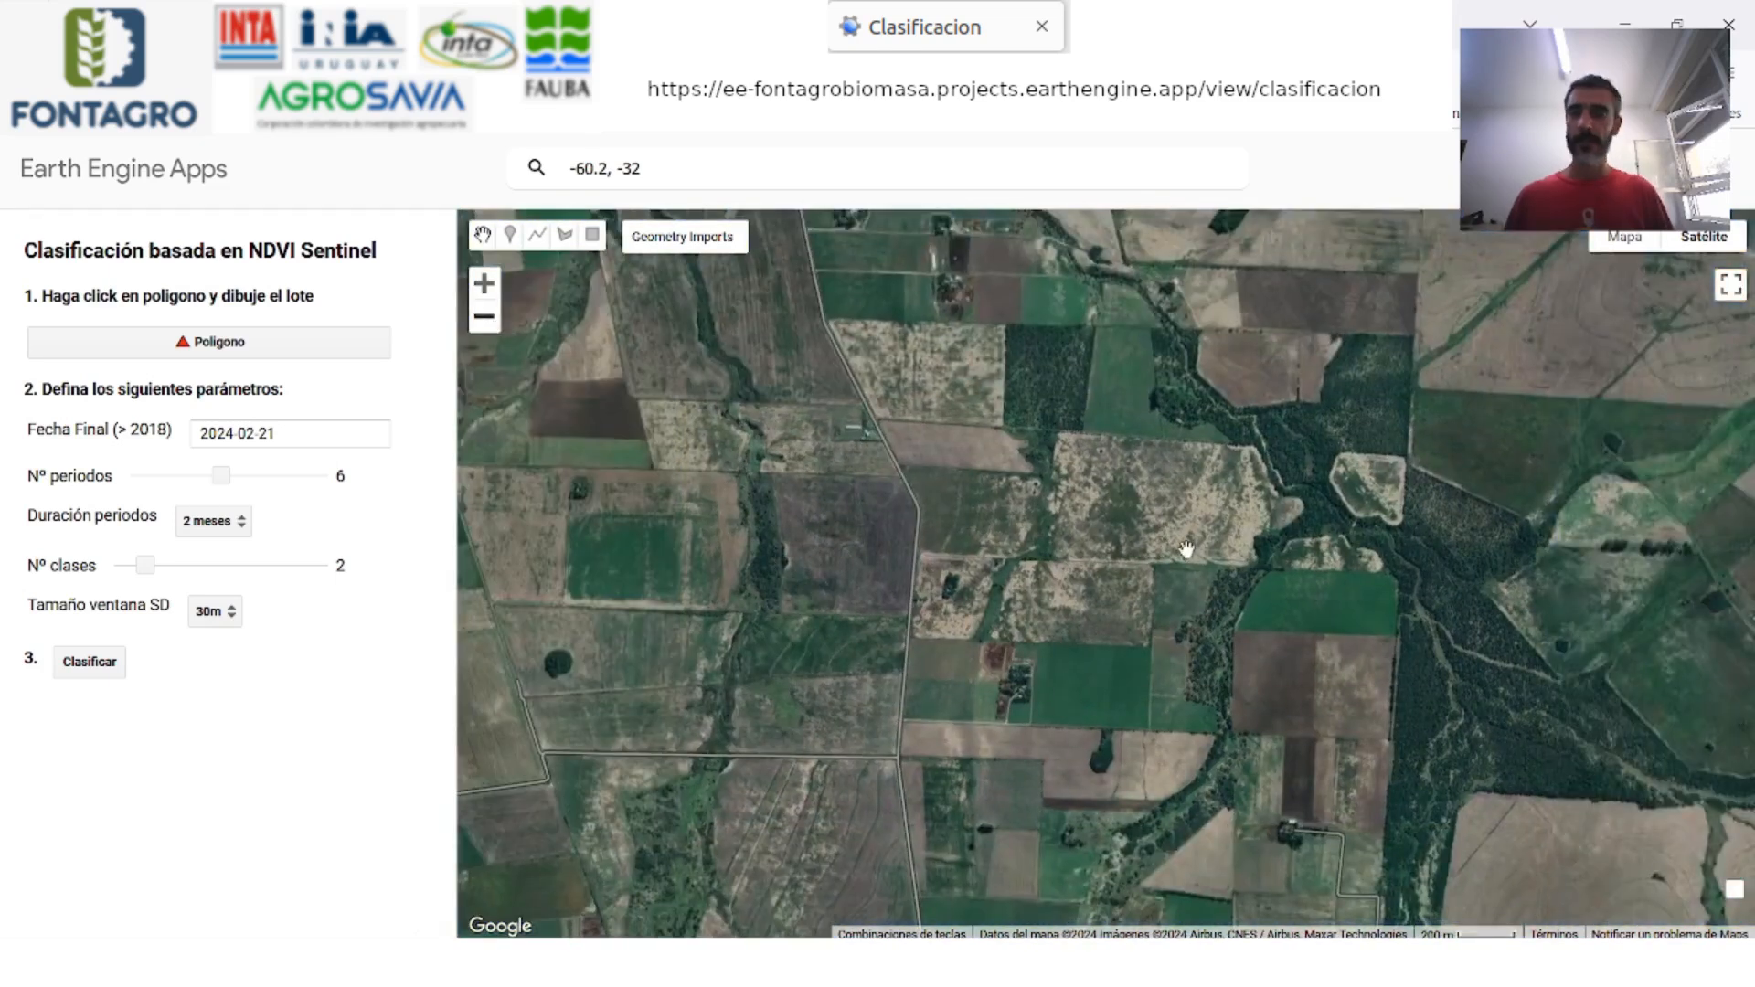
left_click(308, 357)
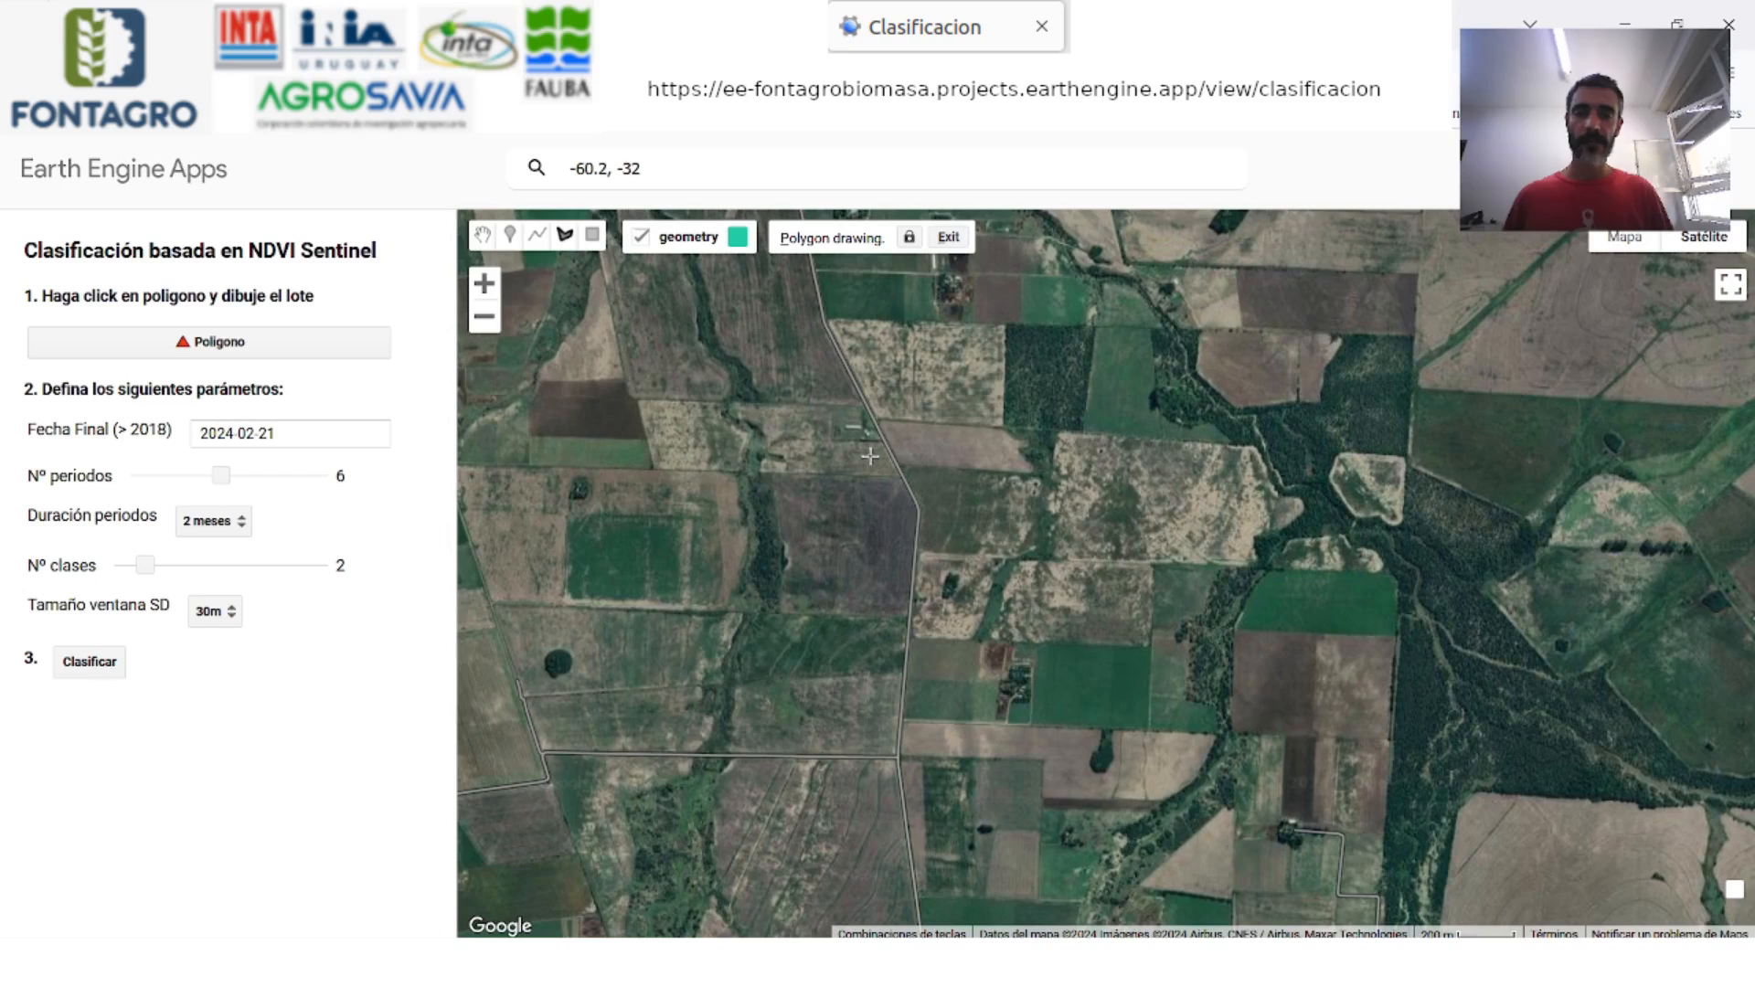
left_click(992, 418)
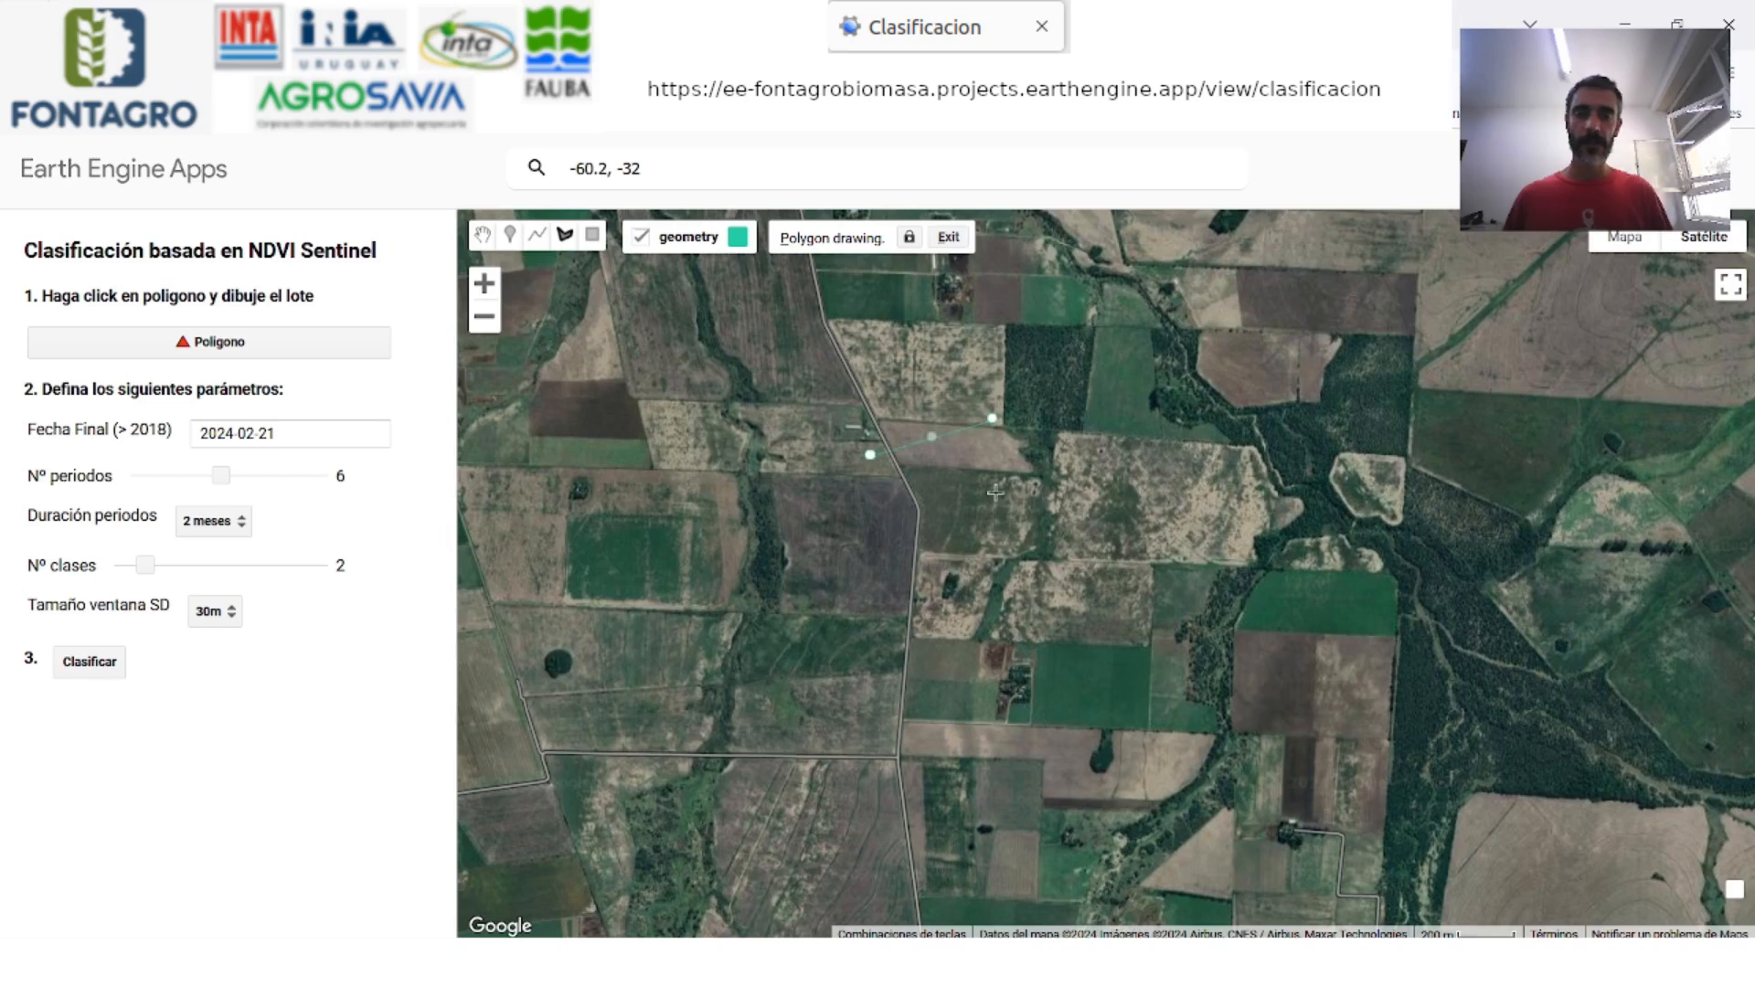
double_click(881, 540)
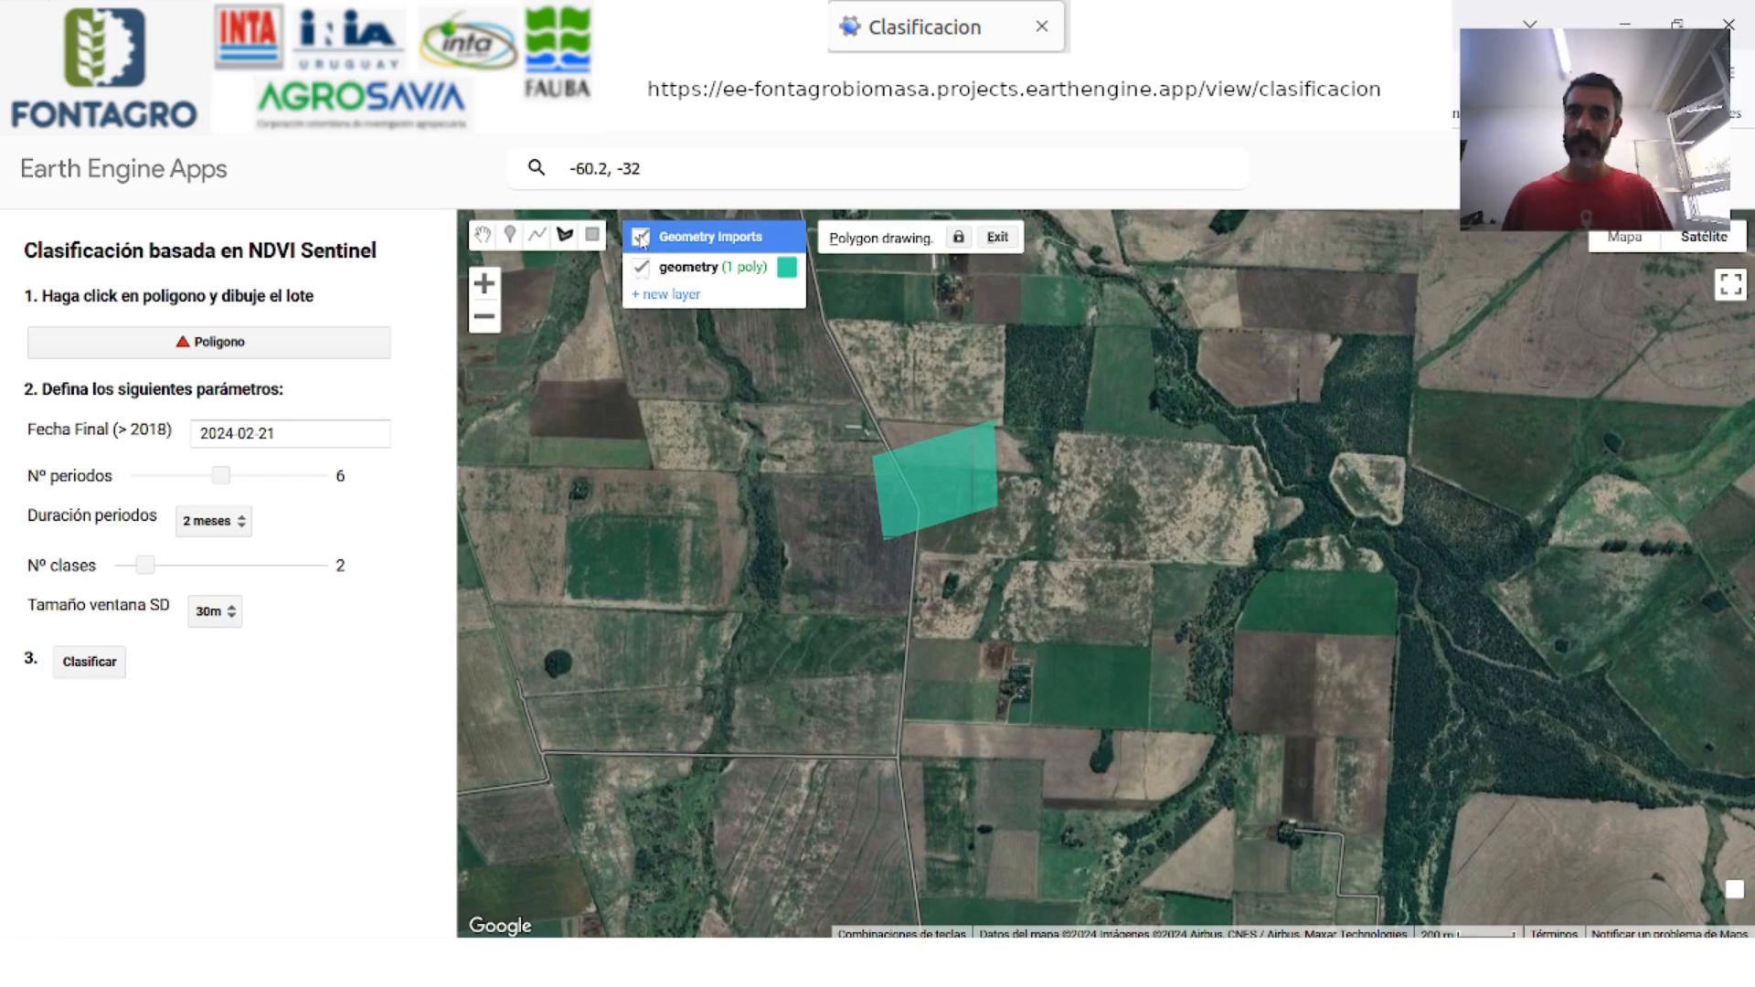
Hide the drawn geometry and the meanSDwindow layer so only the two-class classification covers the lot
left_click(640, 239)
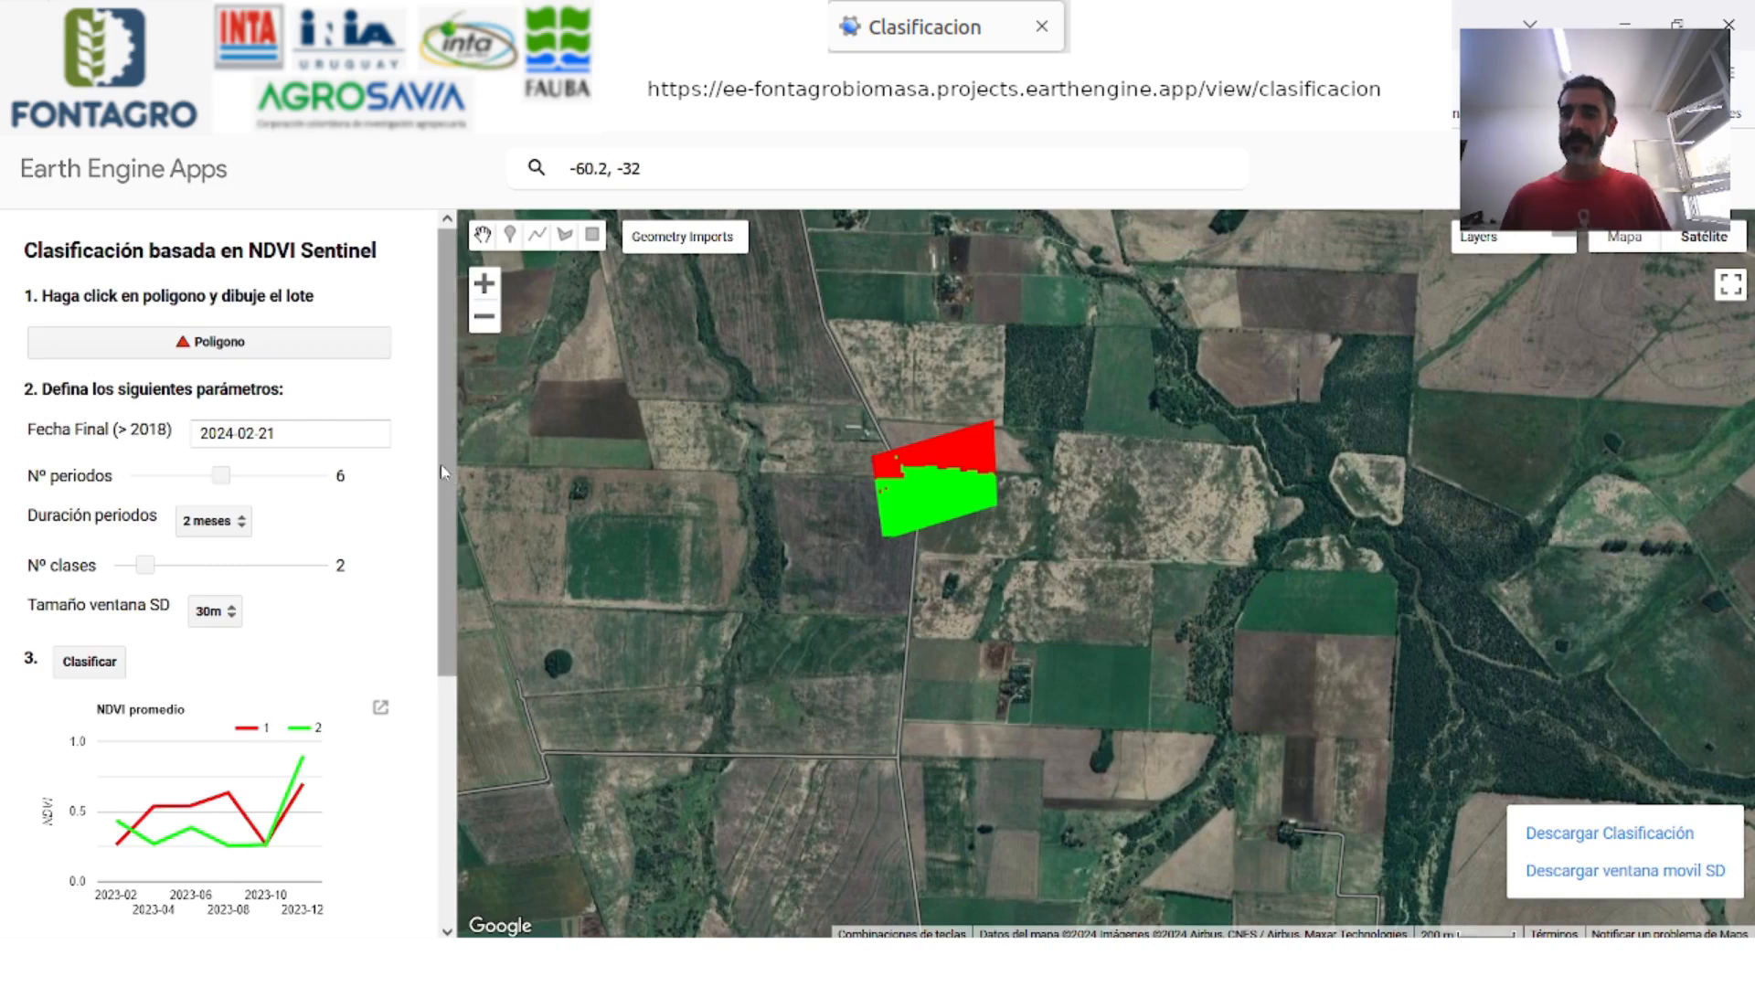
scroll(447, 497, "down", 1)
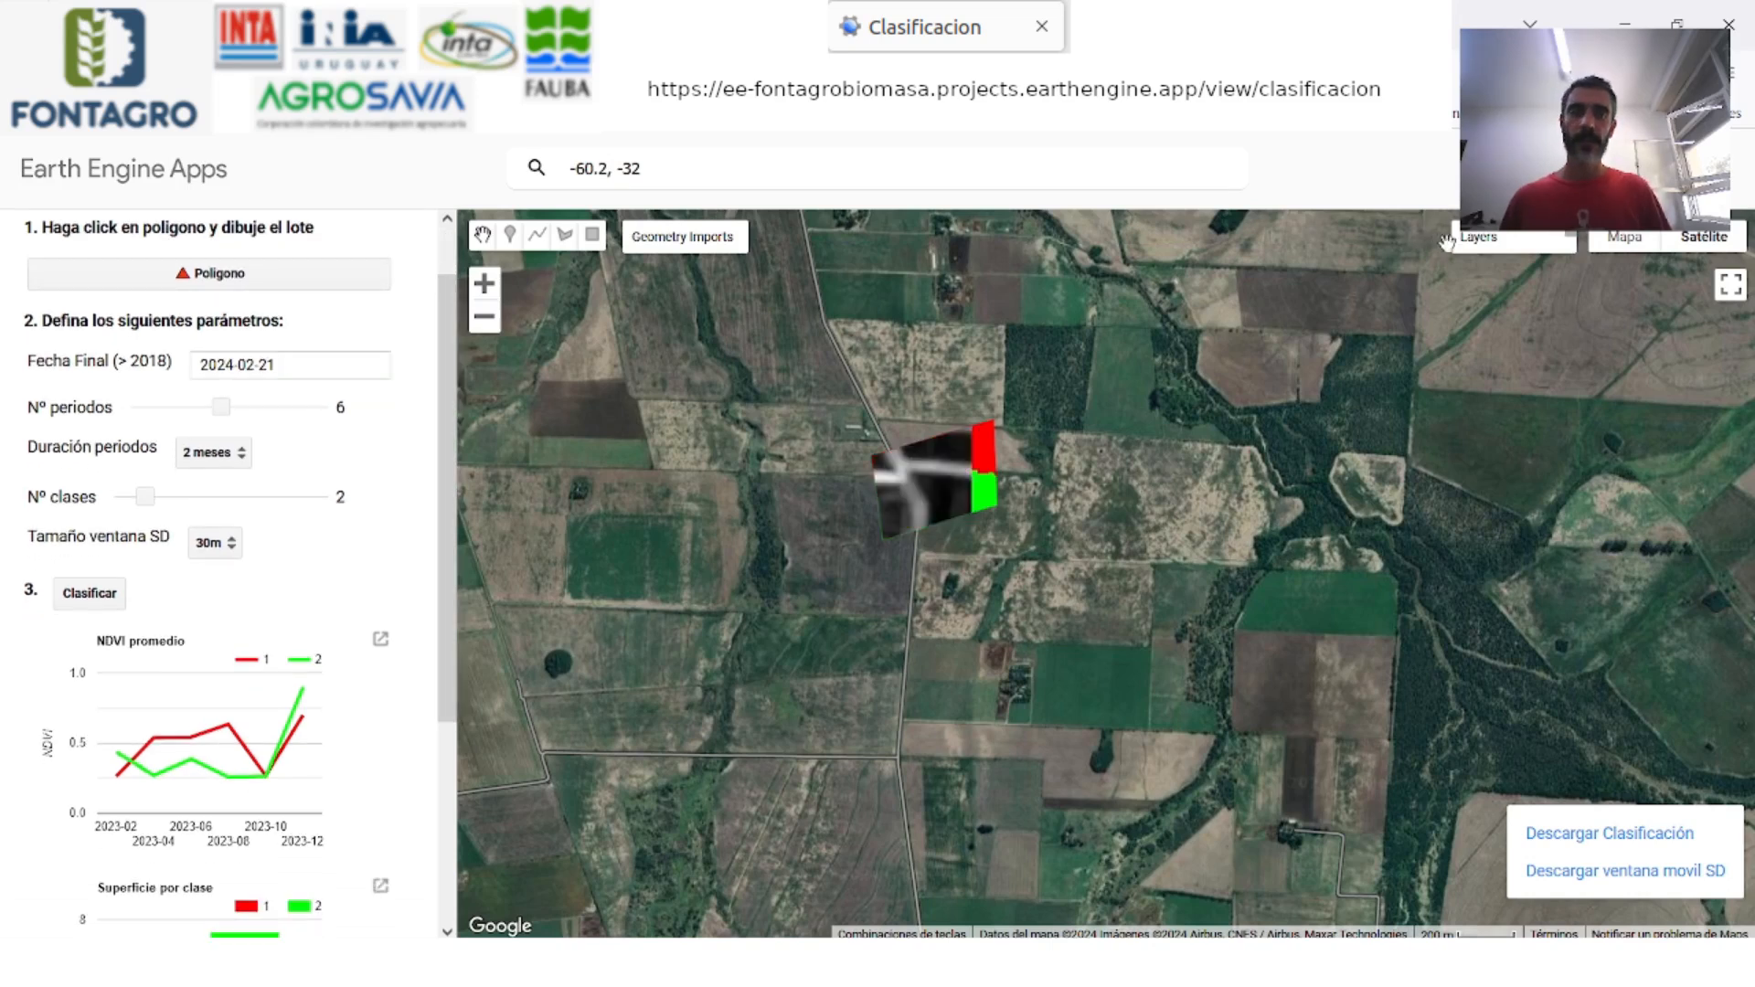
mouse_move(1463, 241)
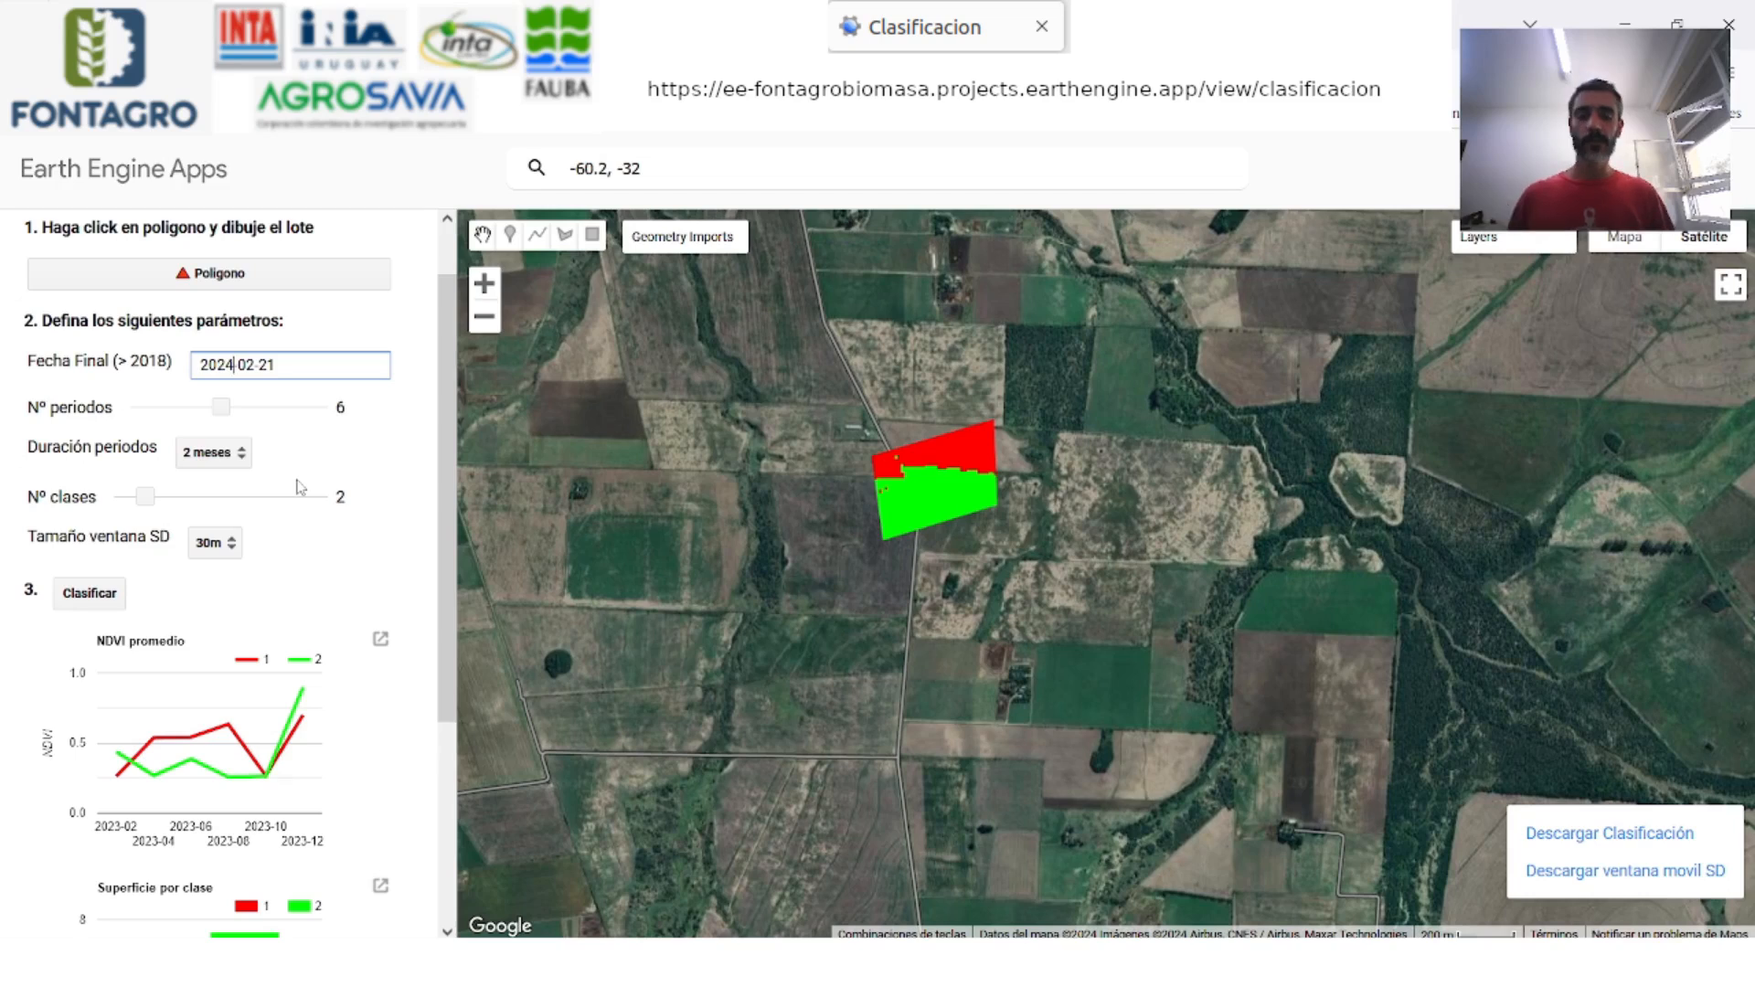
Reclassify the same lot with the final date 2023-02-21 and look over the NDVI and class area charts
key("BackSpace")
type("3")
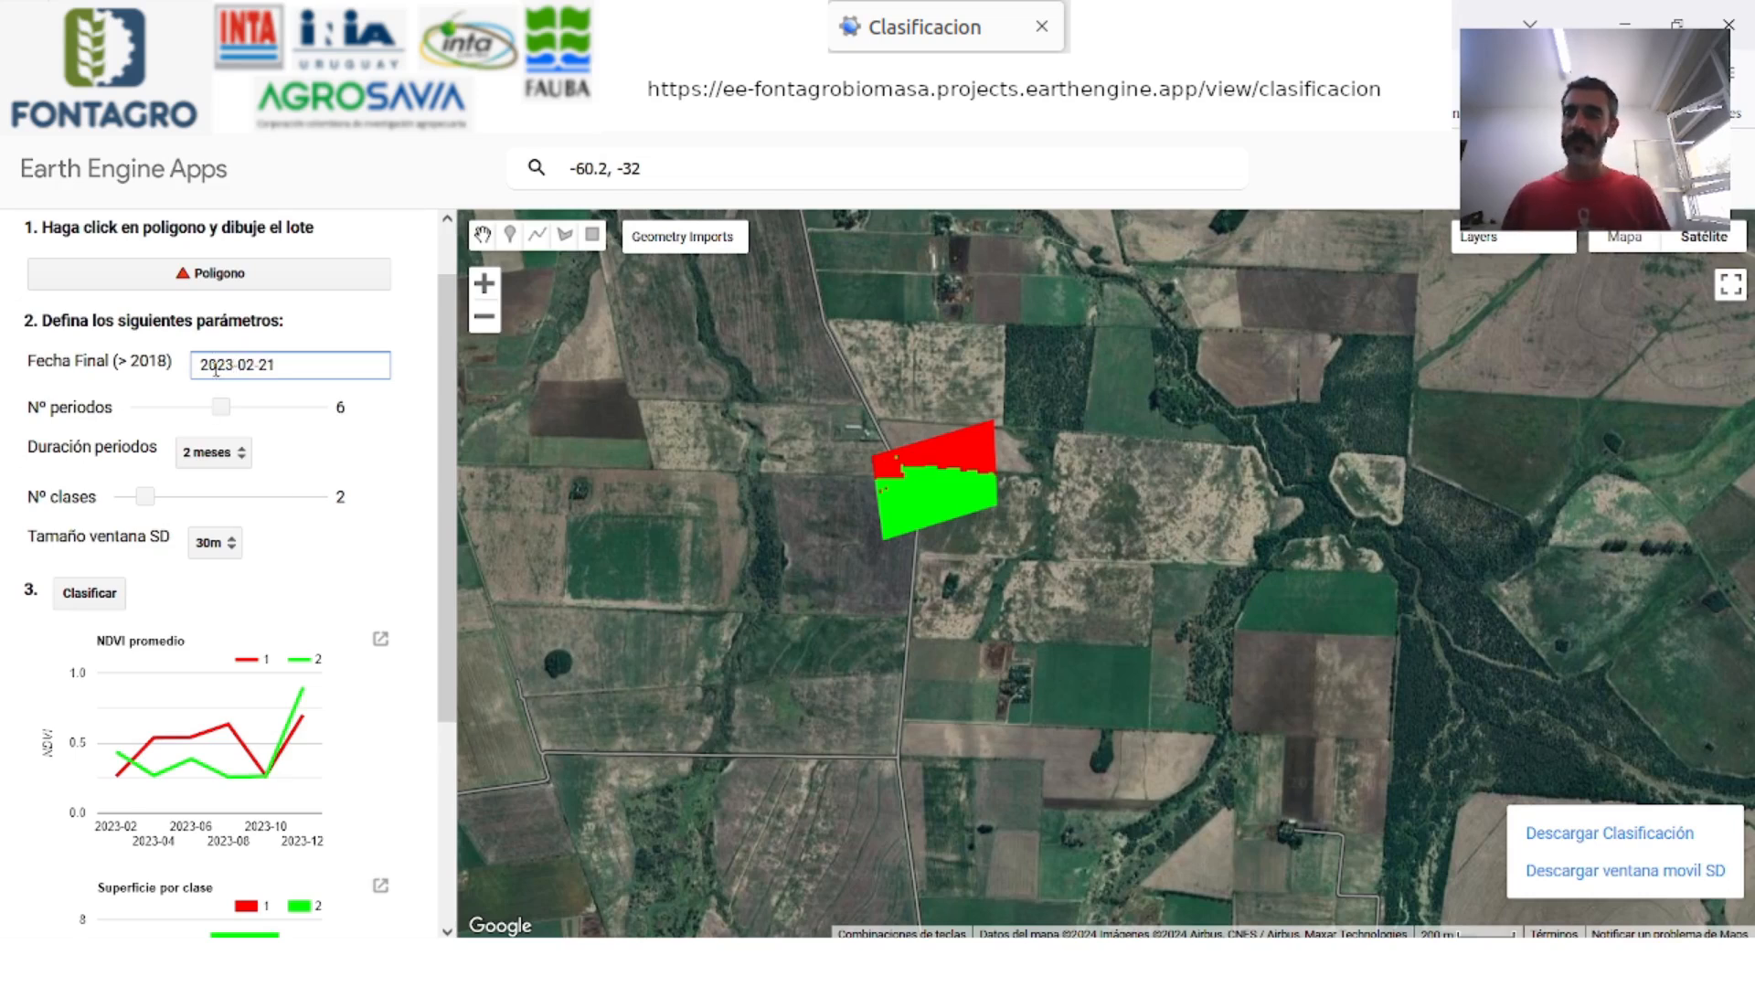
left_click(84, 604)
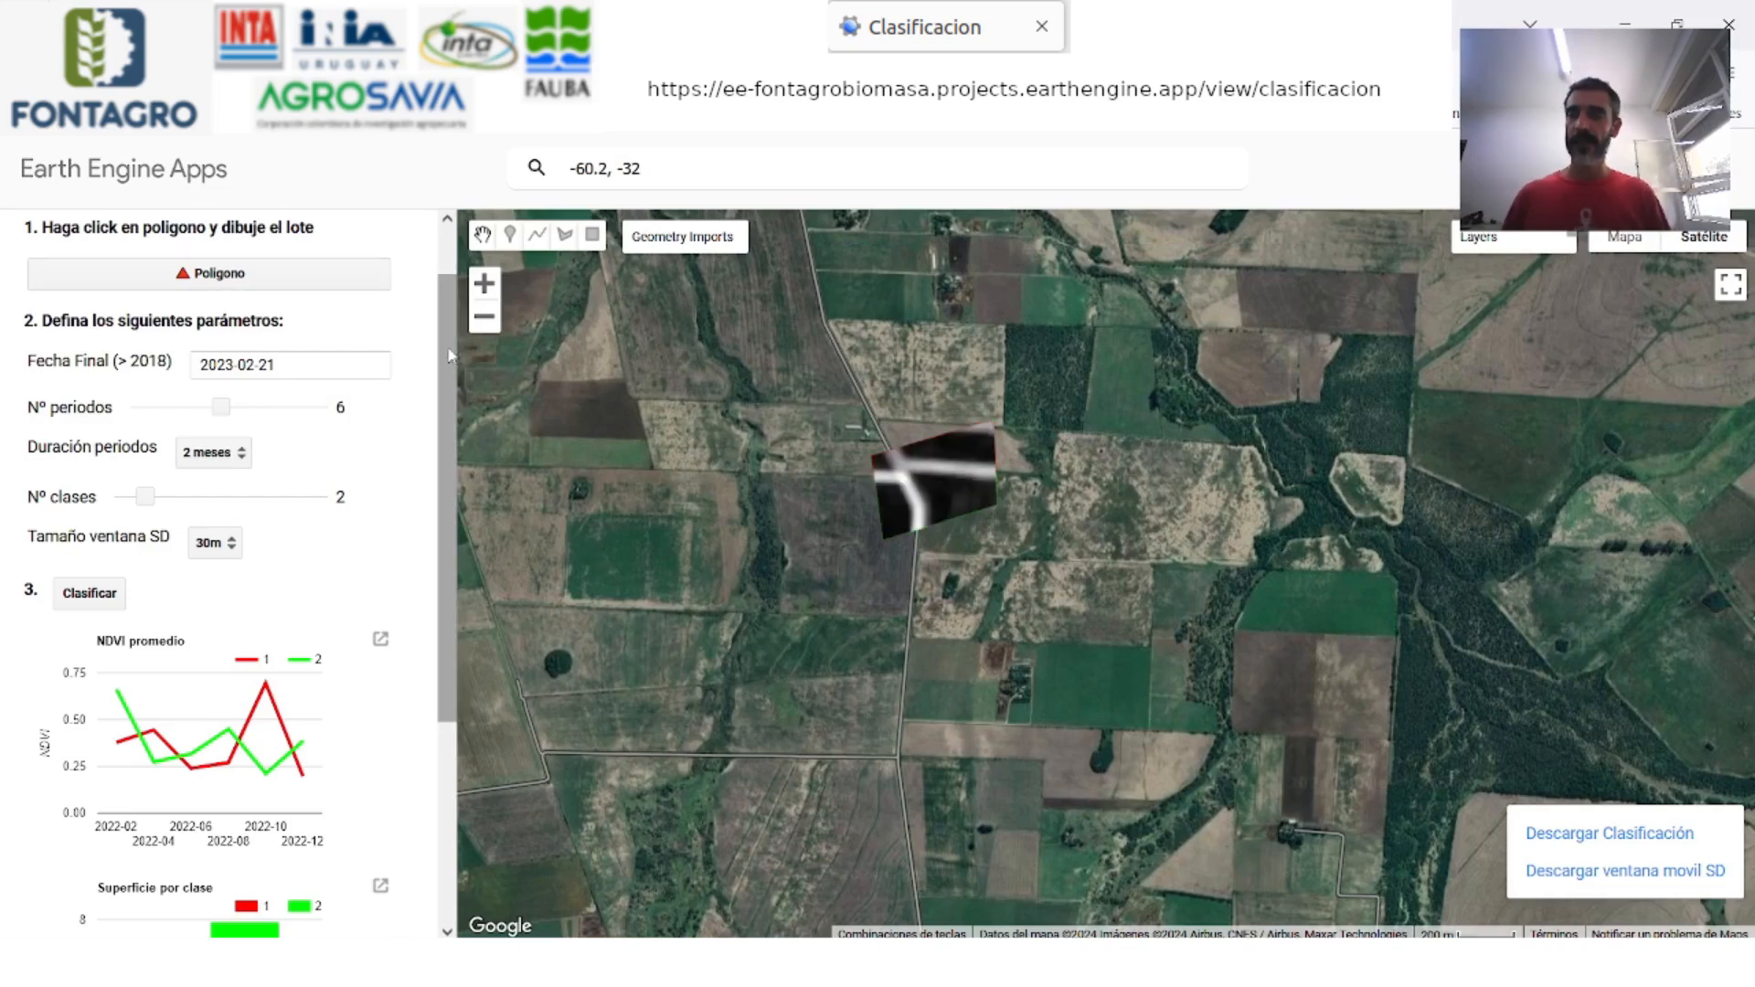
scroll(420, 384, "down", 1)
scroll(419, 393, "up", 1)
scroll(421, 393, "down", 3)
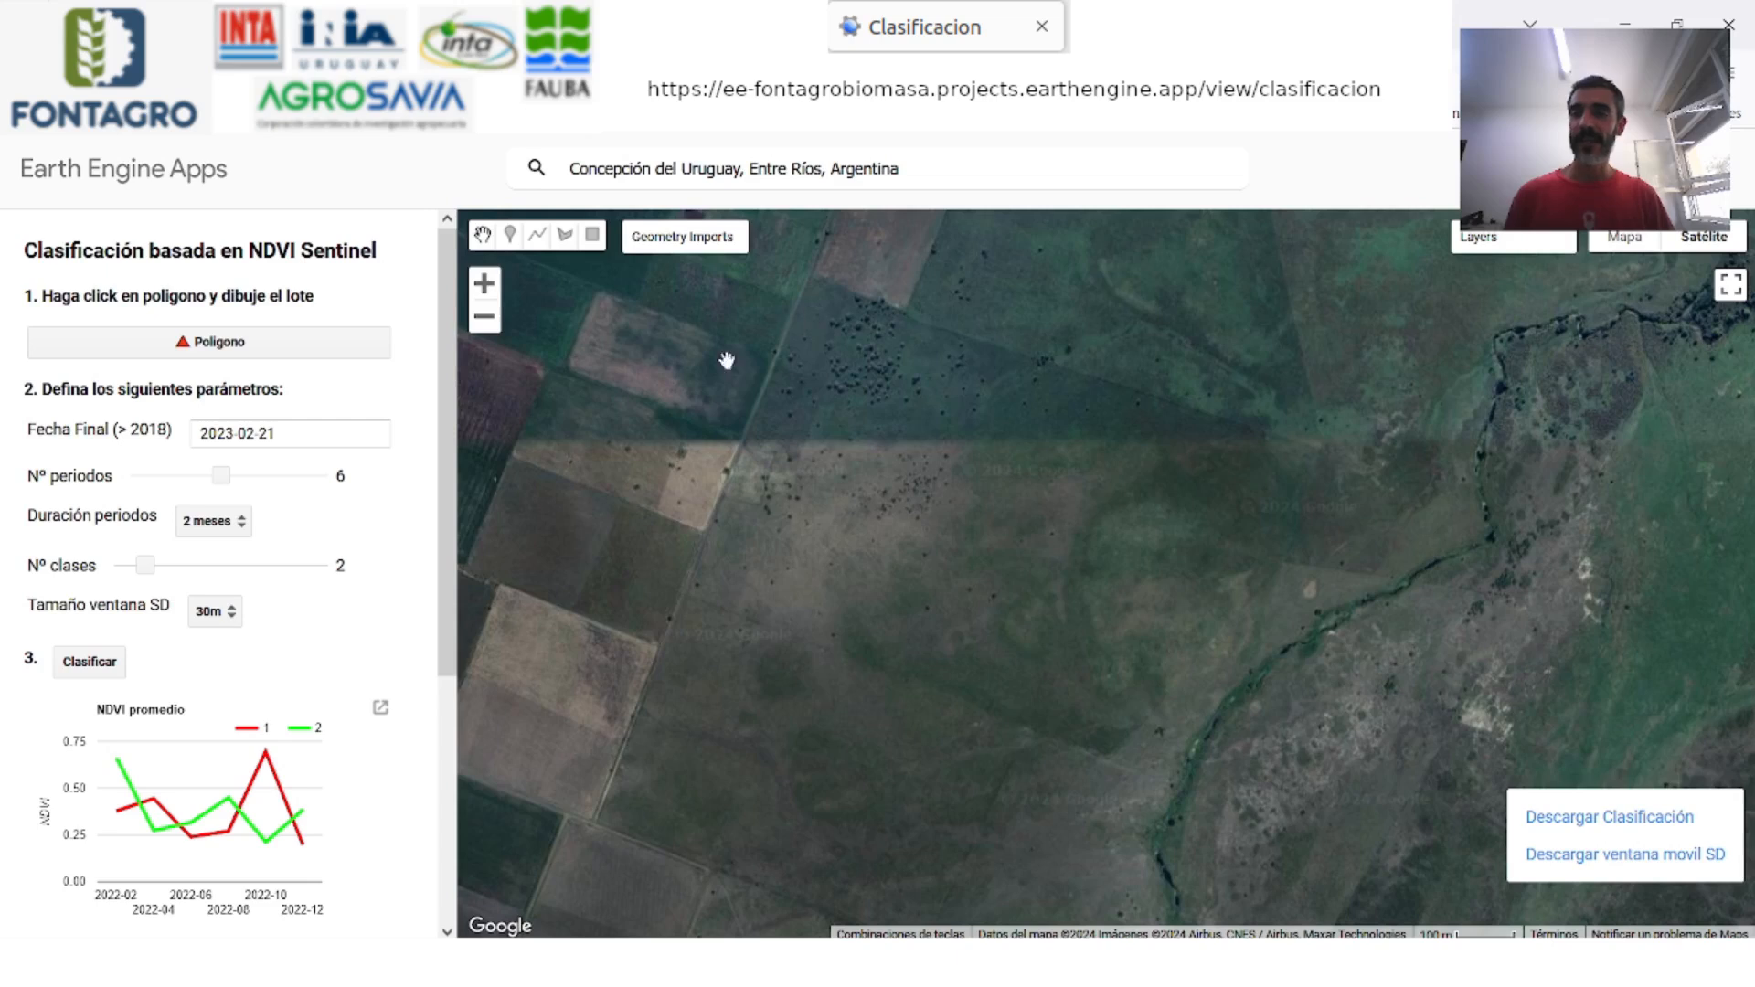
Draw a large four-sided lot polygon near Concepción del Uruguay, between the tree-dotted patch and the stream
left_click(240, 347)
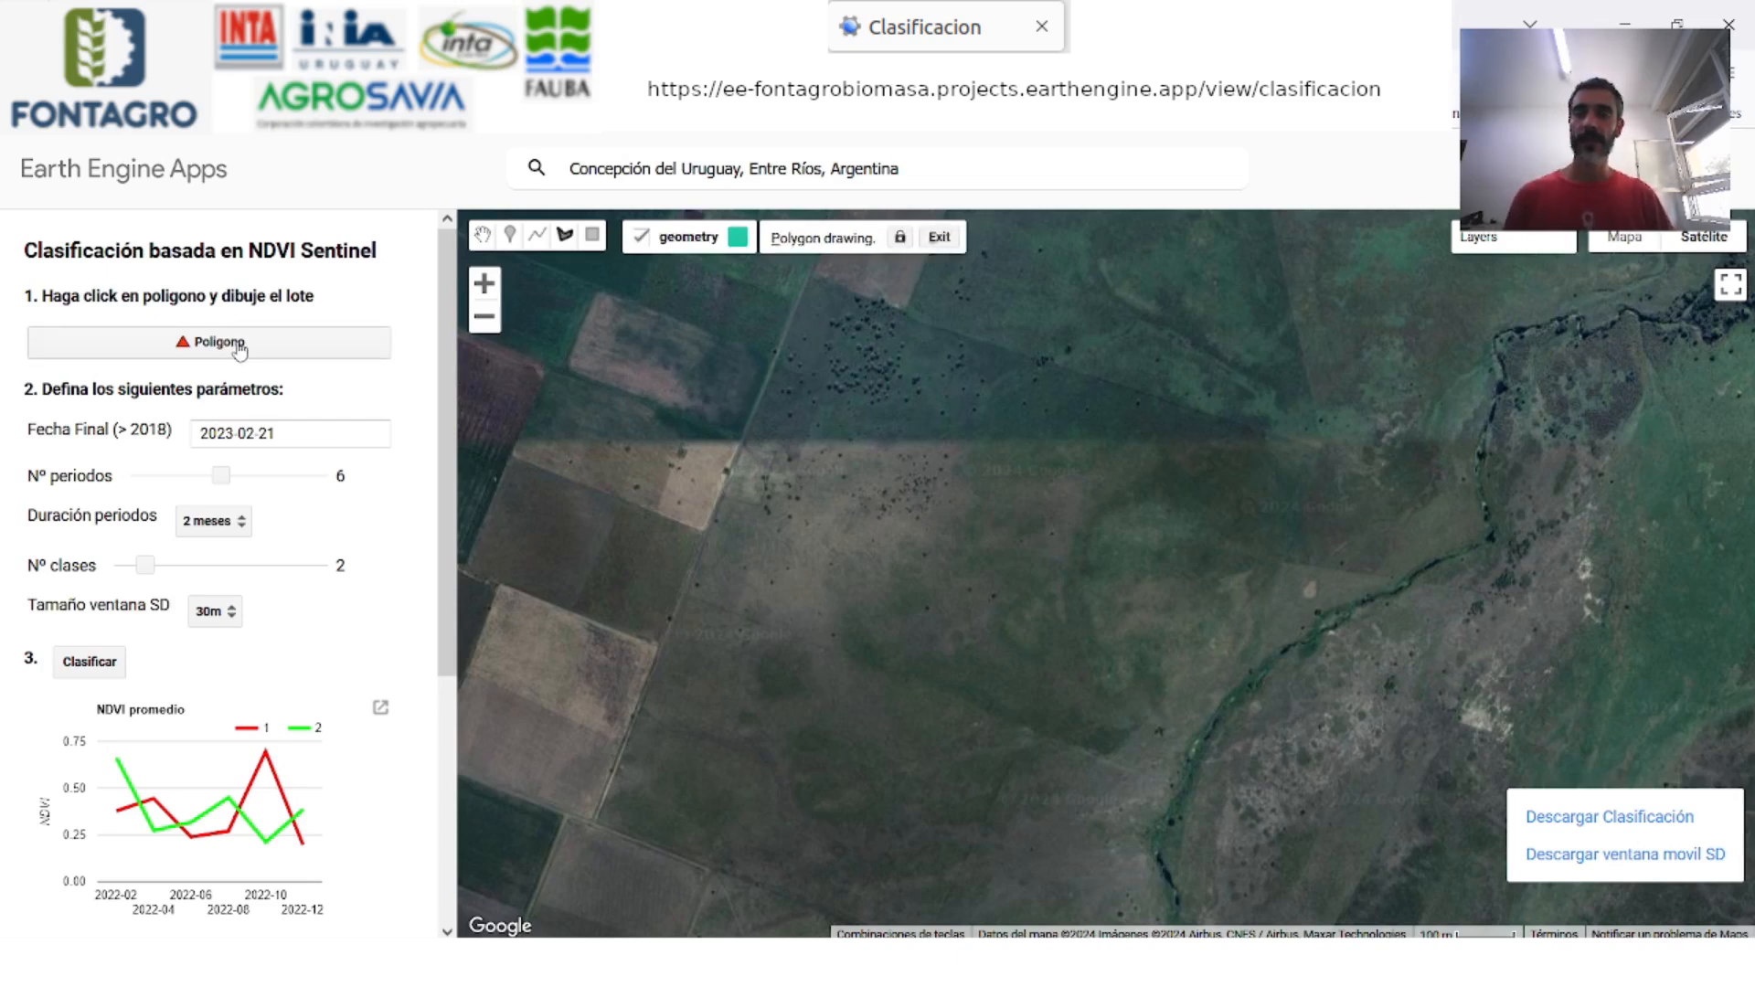
left_click(848, 340)
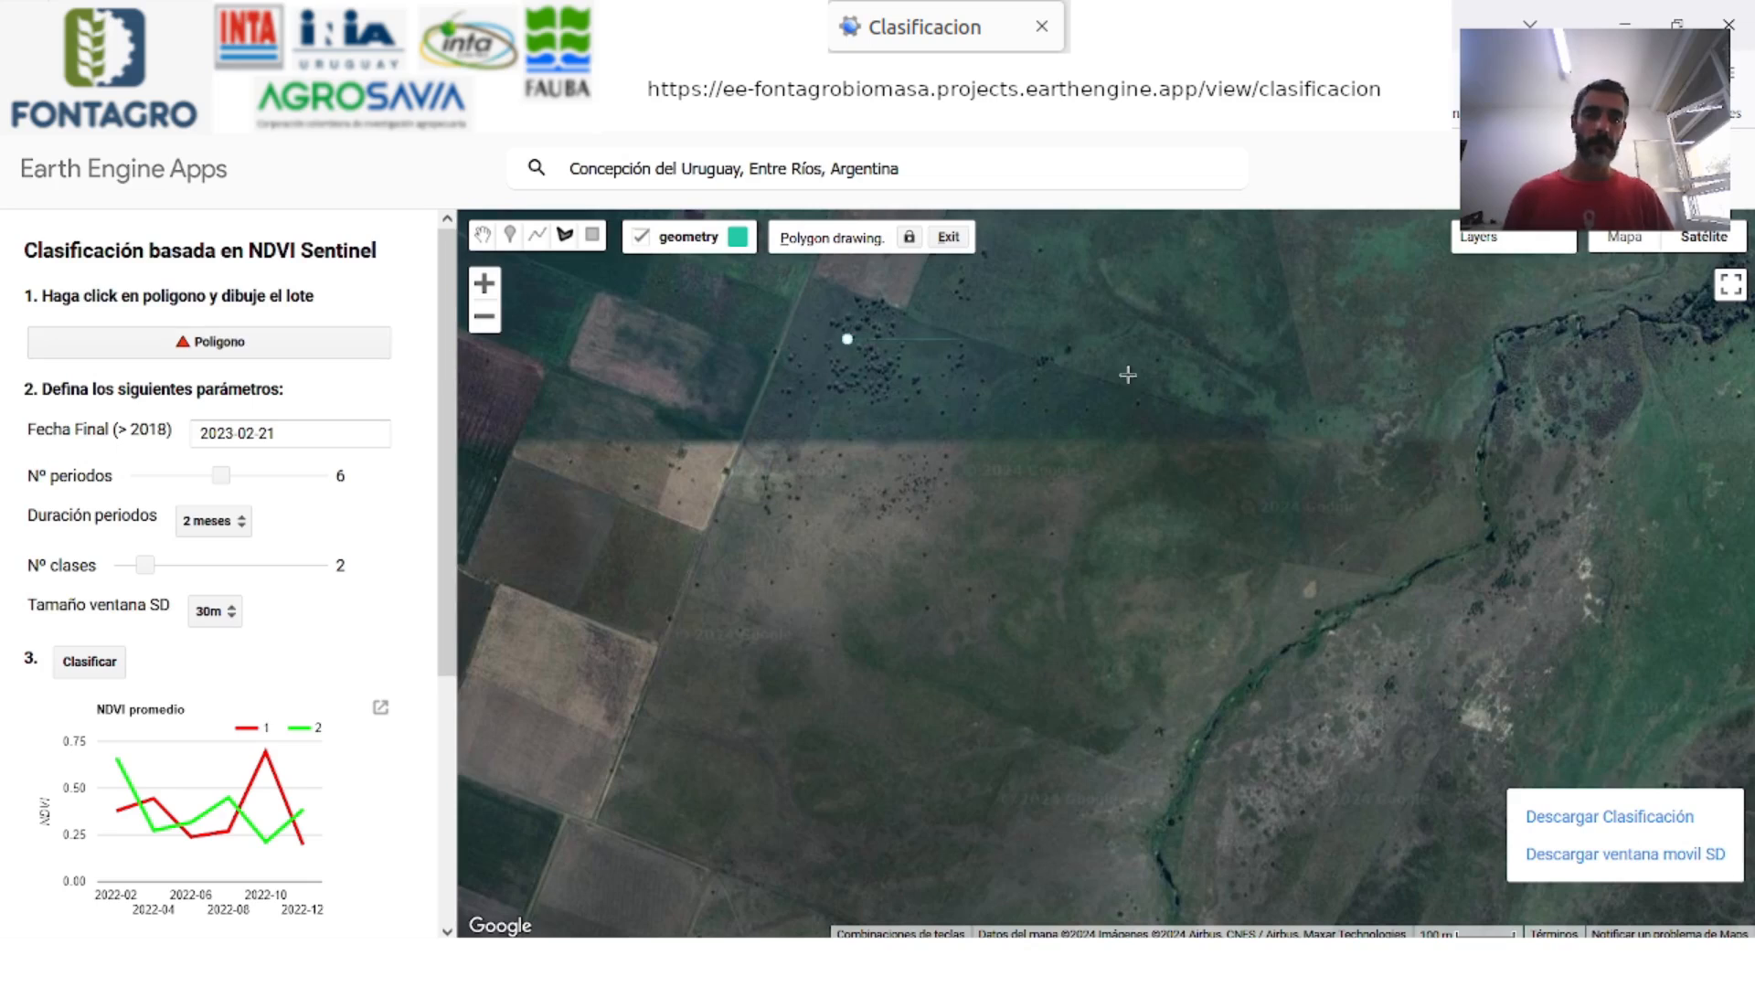
left_click(1404, 497)
left_click(1155, 732)
double_click(758, 567)
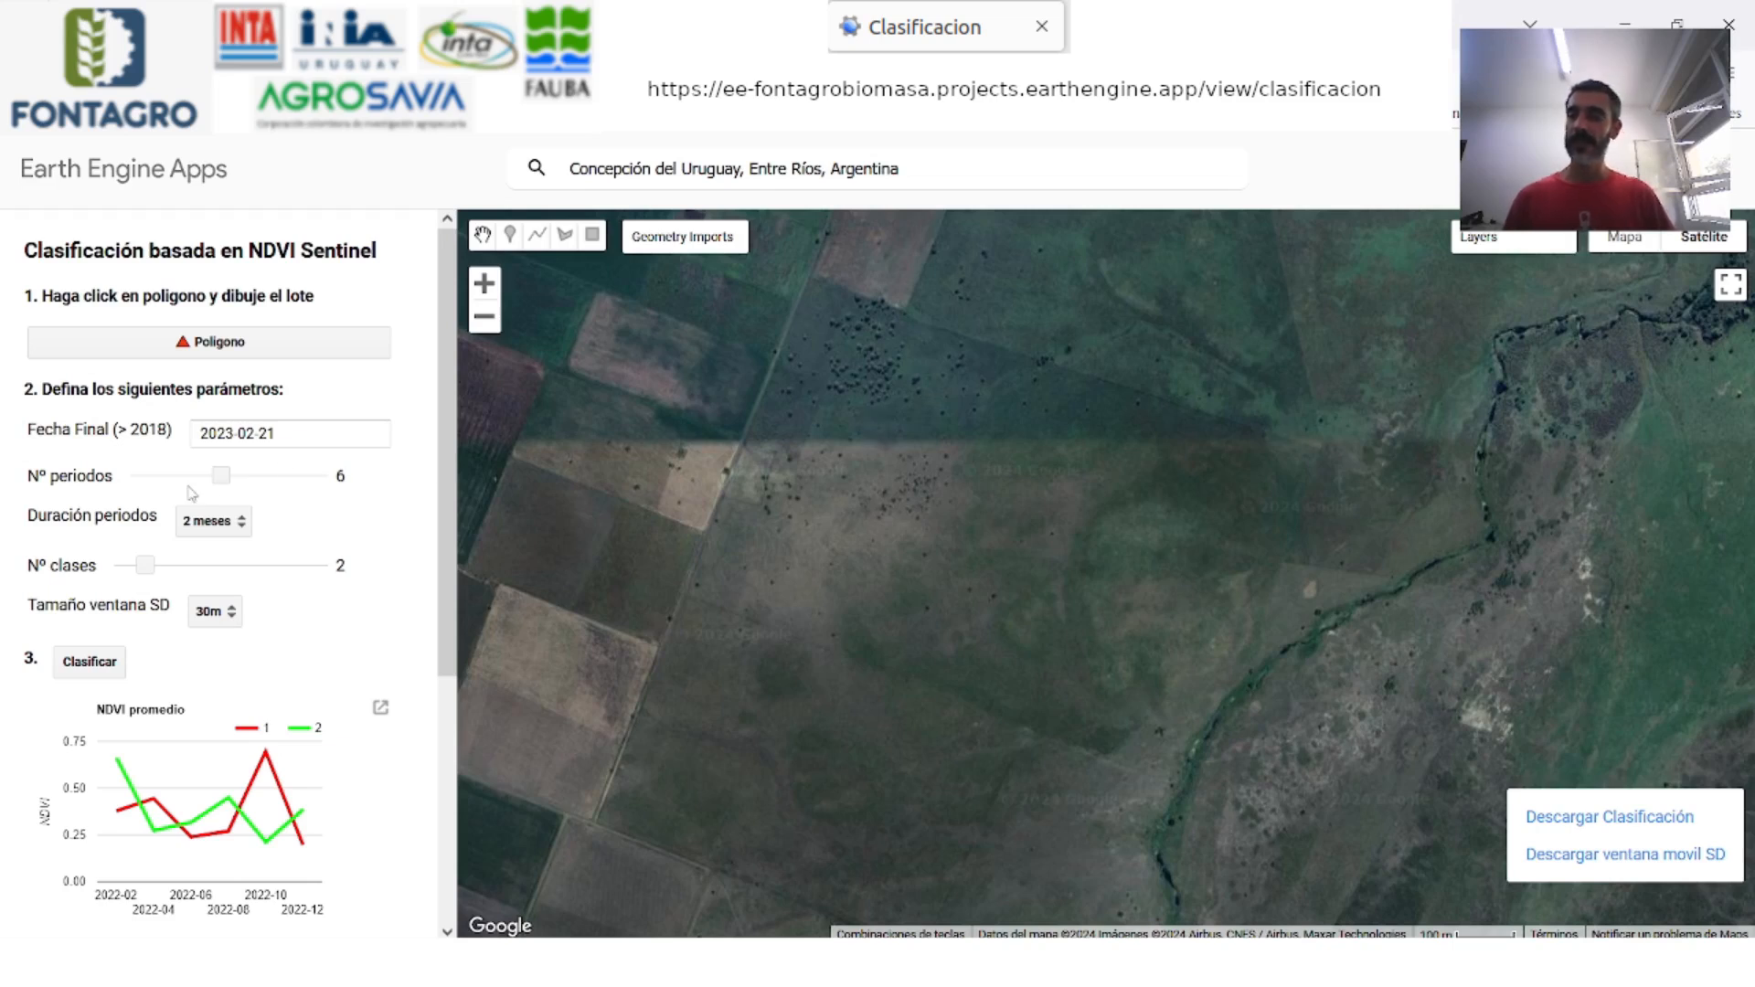
Set the classification to 7 periods of 1 month each with the final date 2023-04-01
left_click(228, 529)
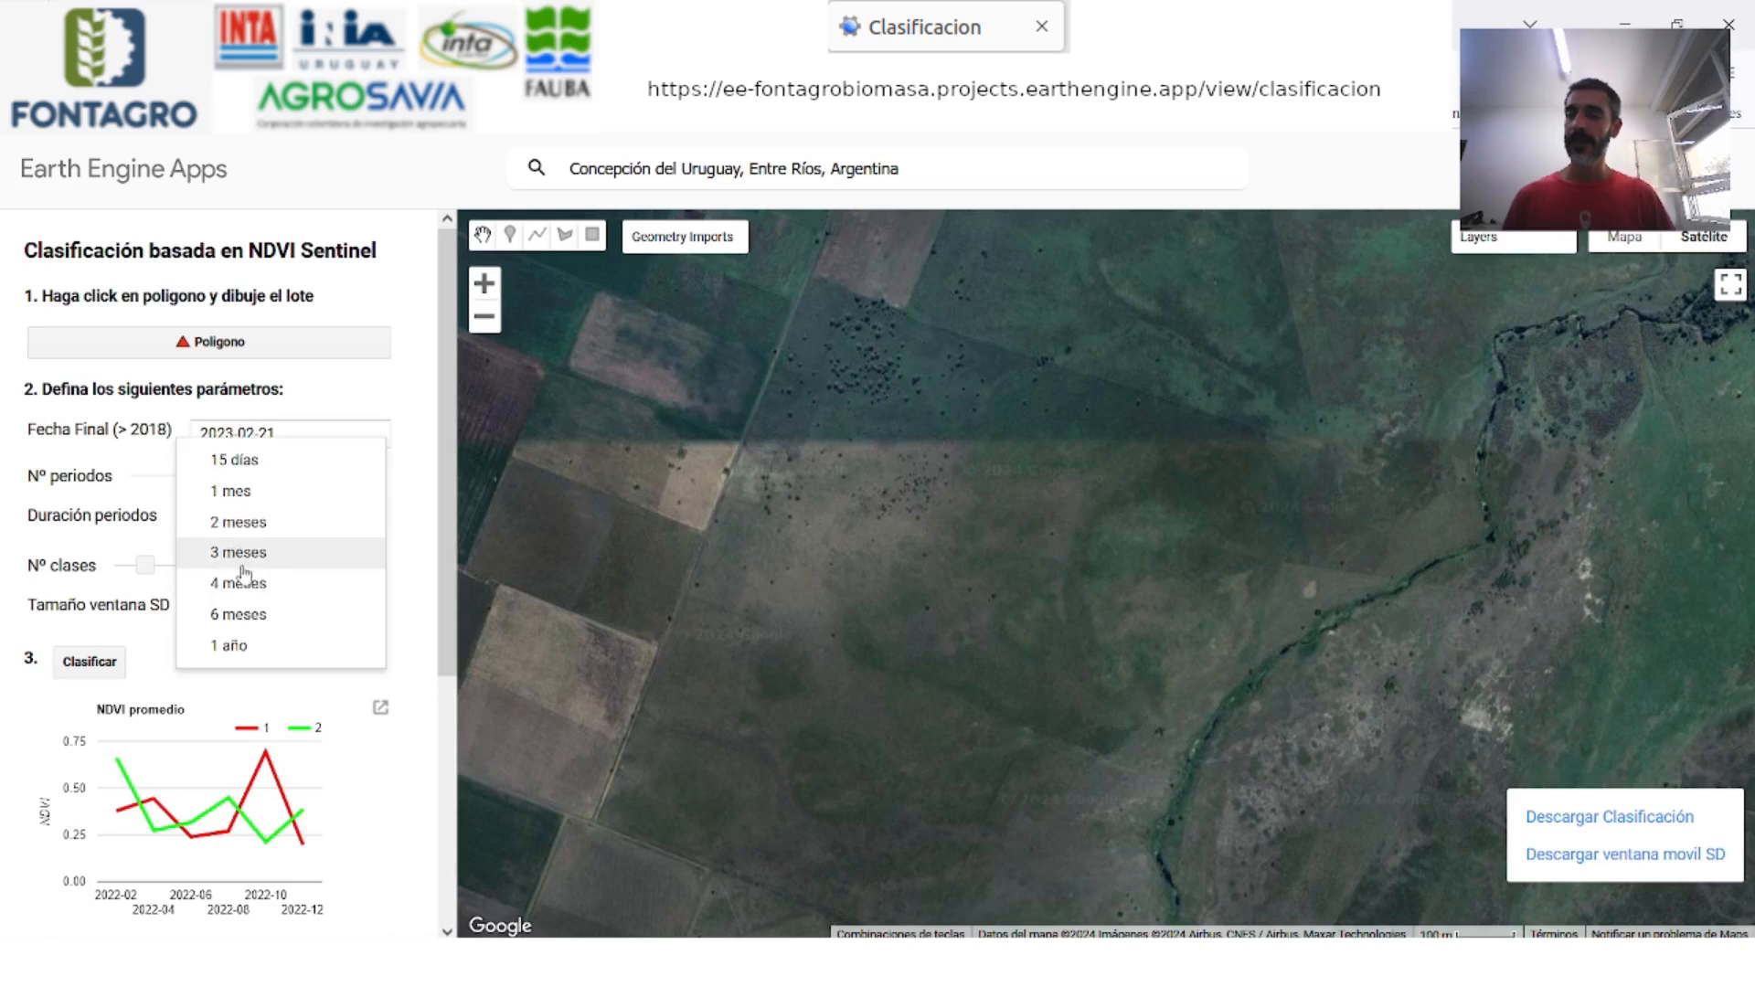
left_click(256, 493)
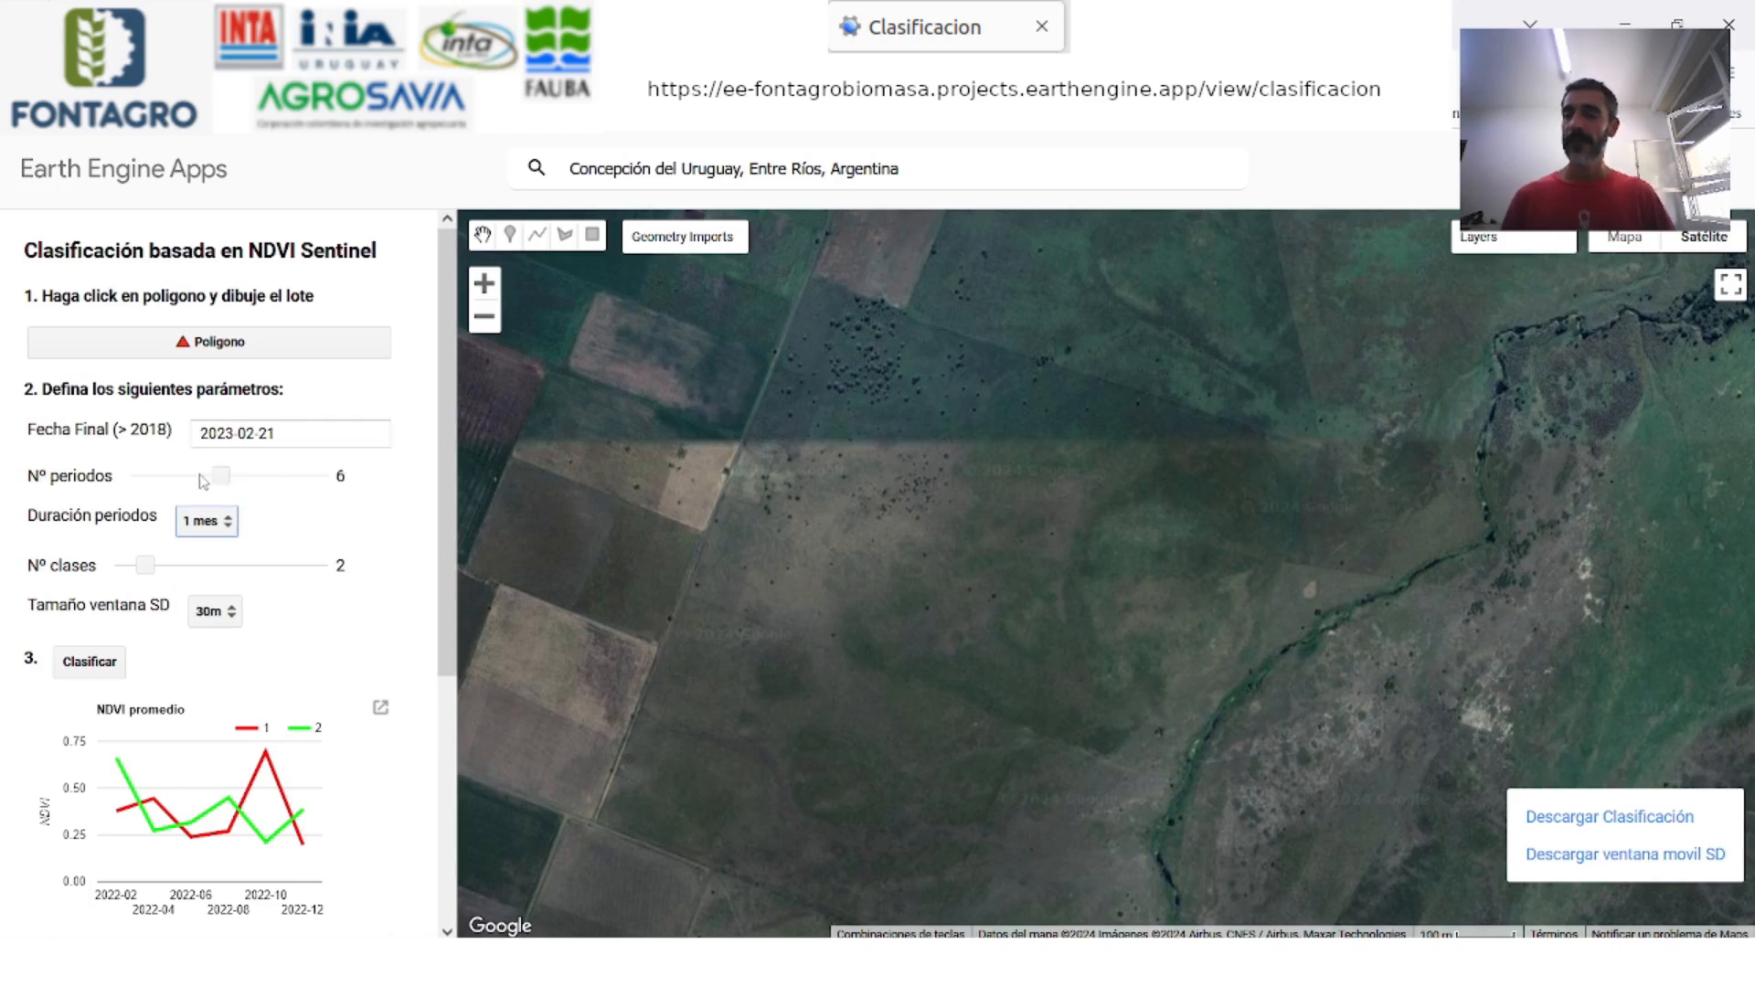
left_click(229, 432)
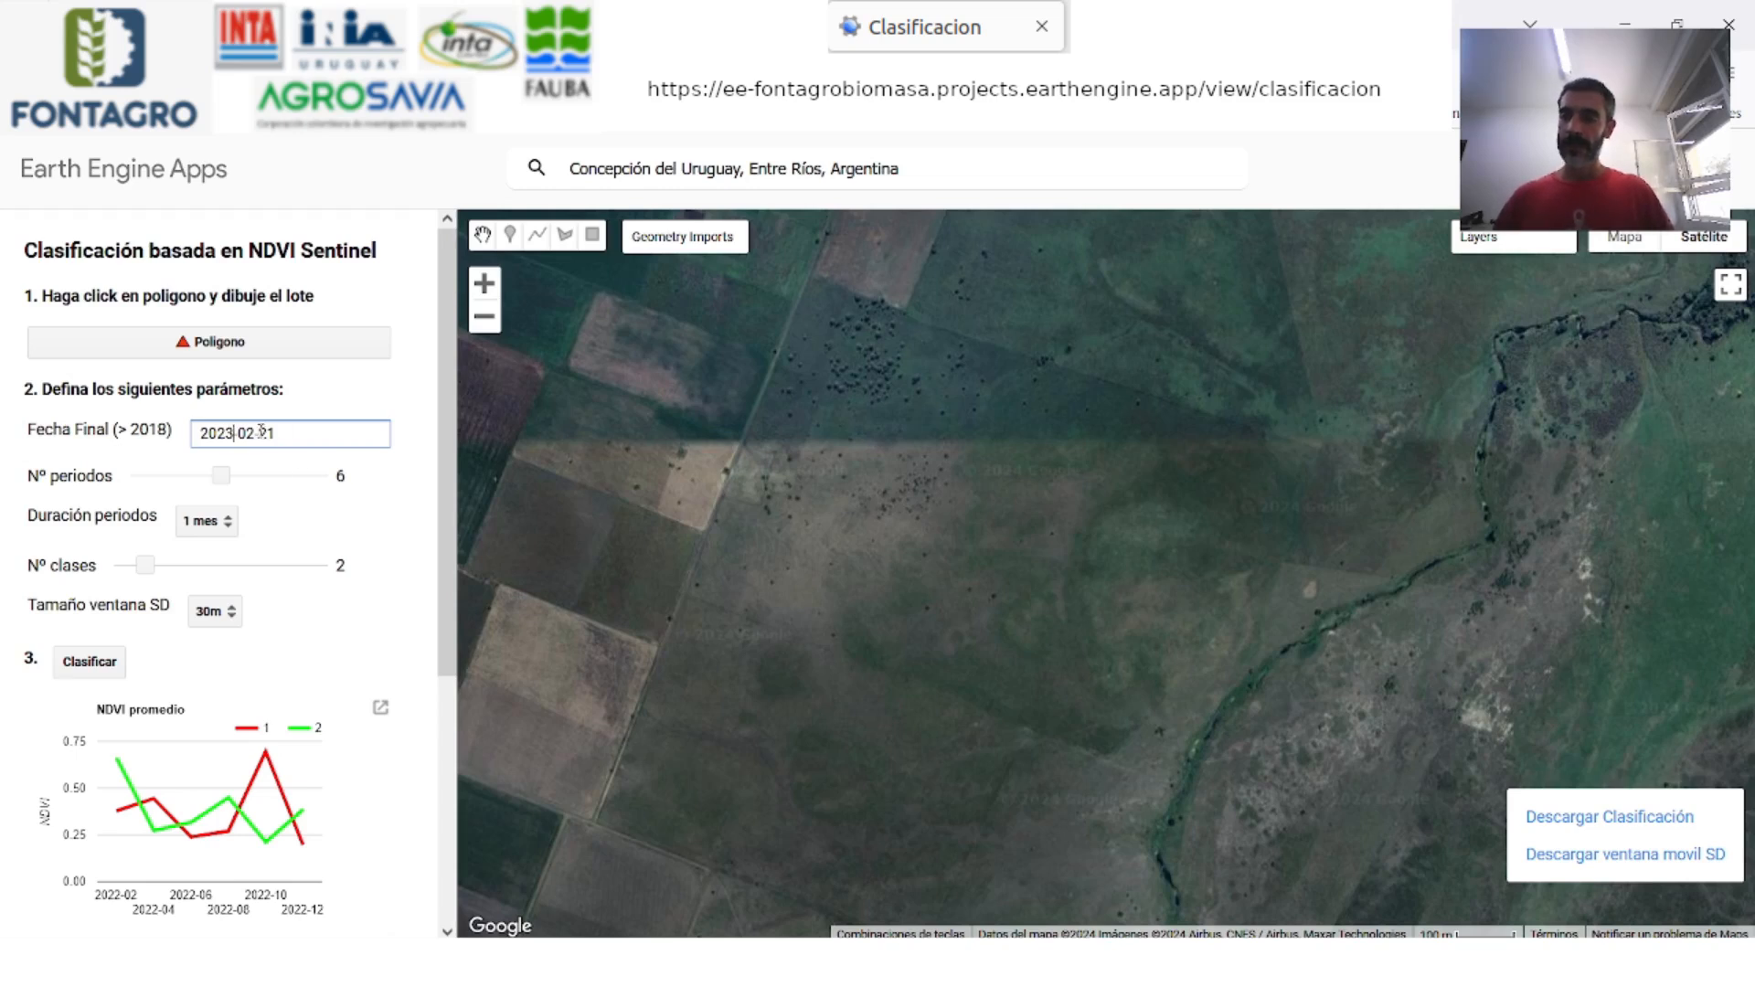
key("BackSpace")
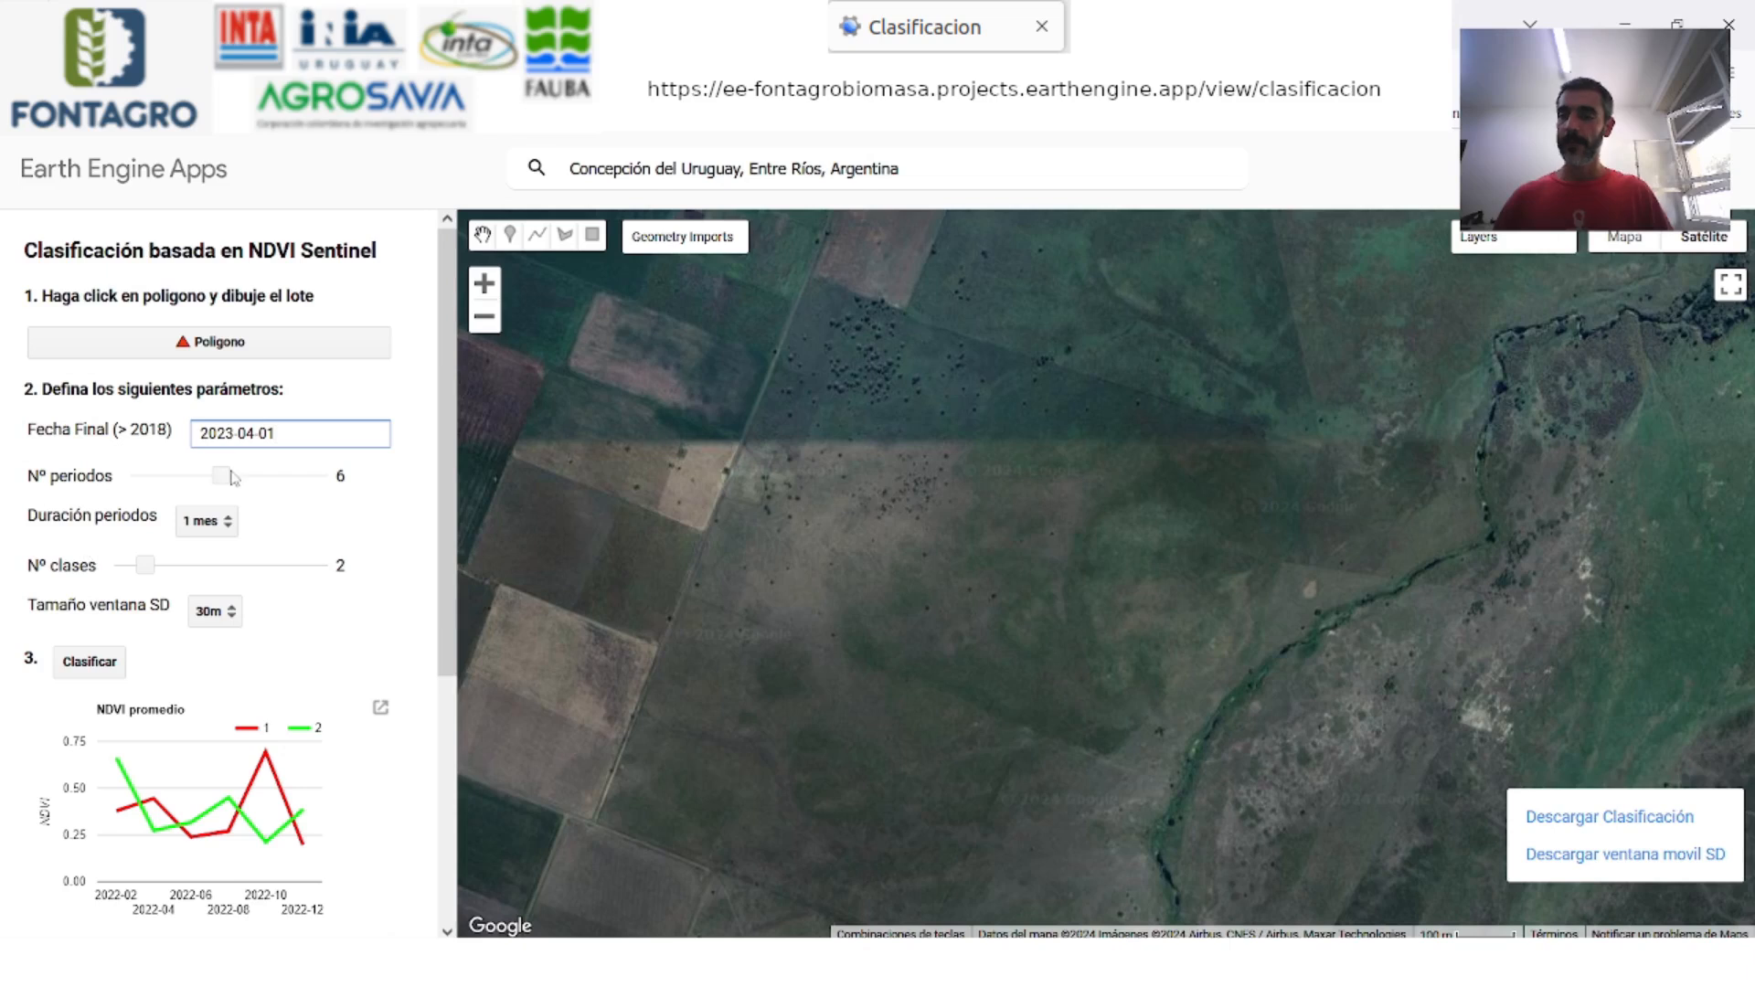
left_click_drag(216, 477, 245, 479)
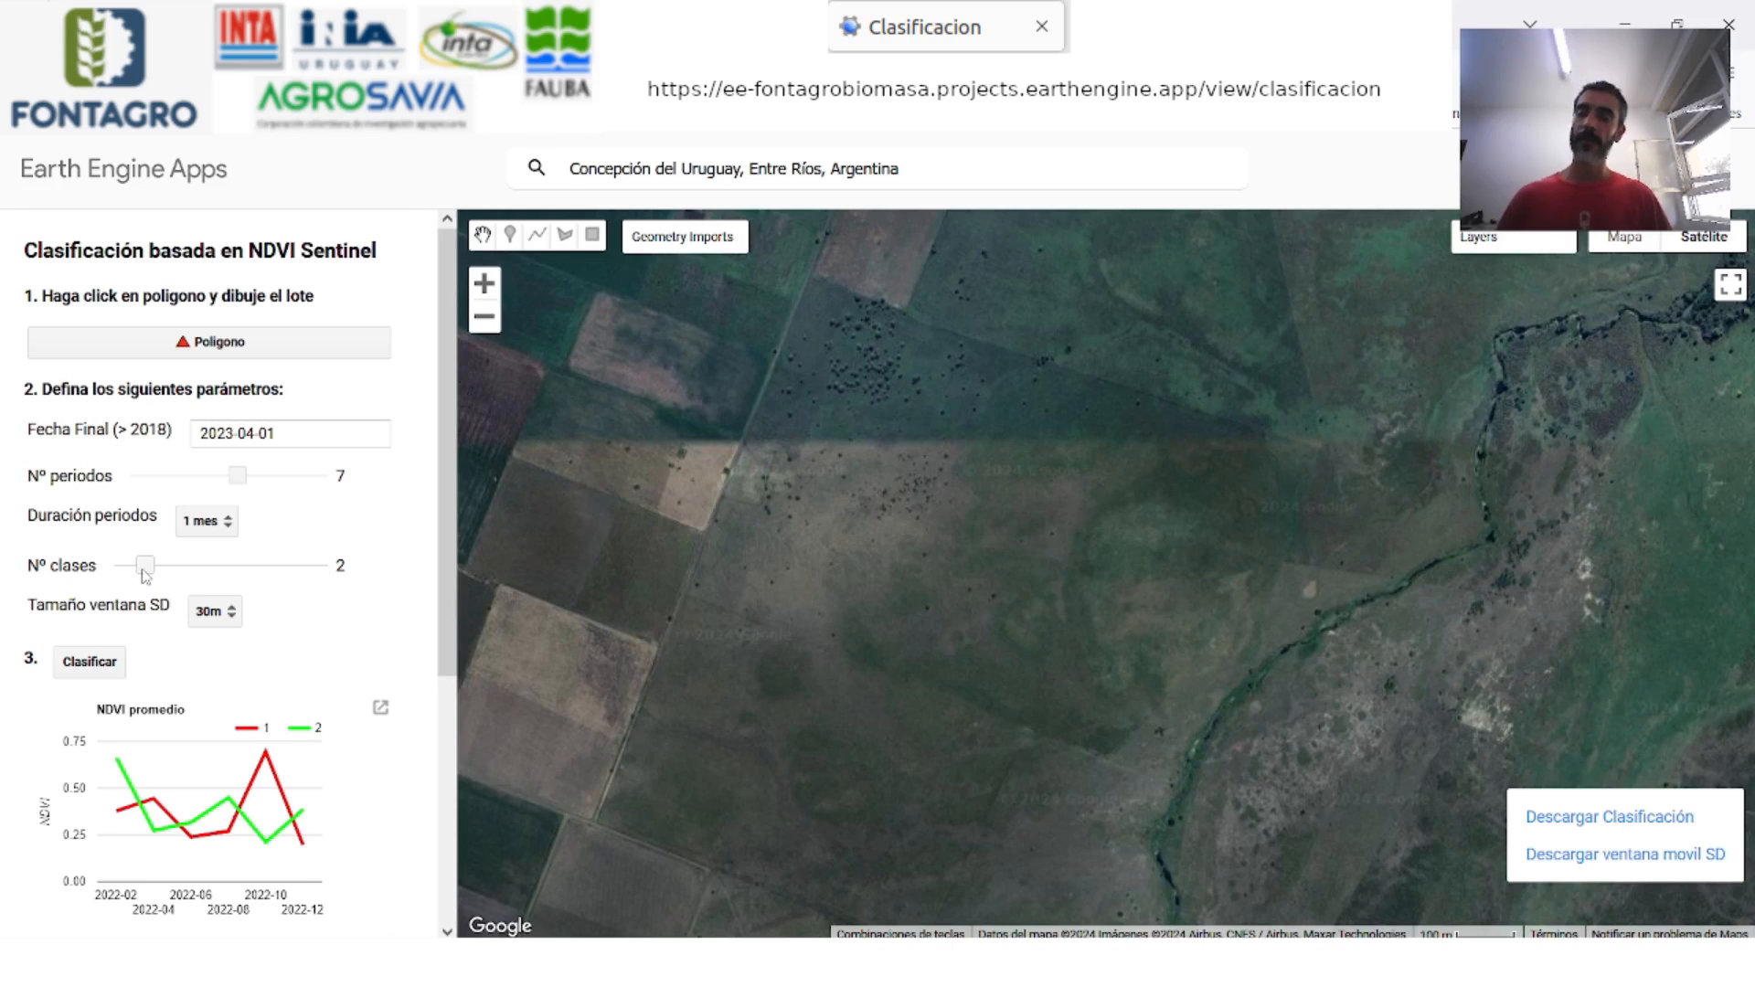
Classify the lot into 3 classes, hide the meanSDwindow layer, and check each class's average NDVI curve
mouse_move(143, 569)
left_mouse_down()
mouse_move(217, 570)
mouse_move(172, 585)
left_mouse_up()
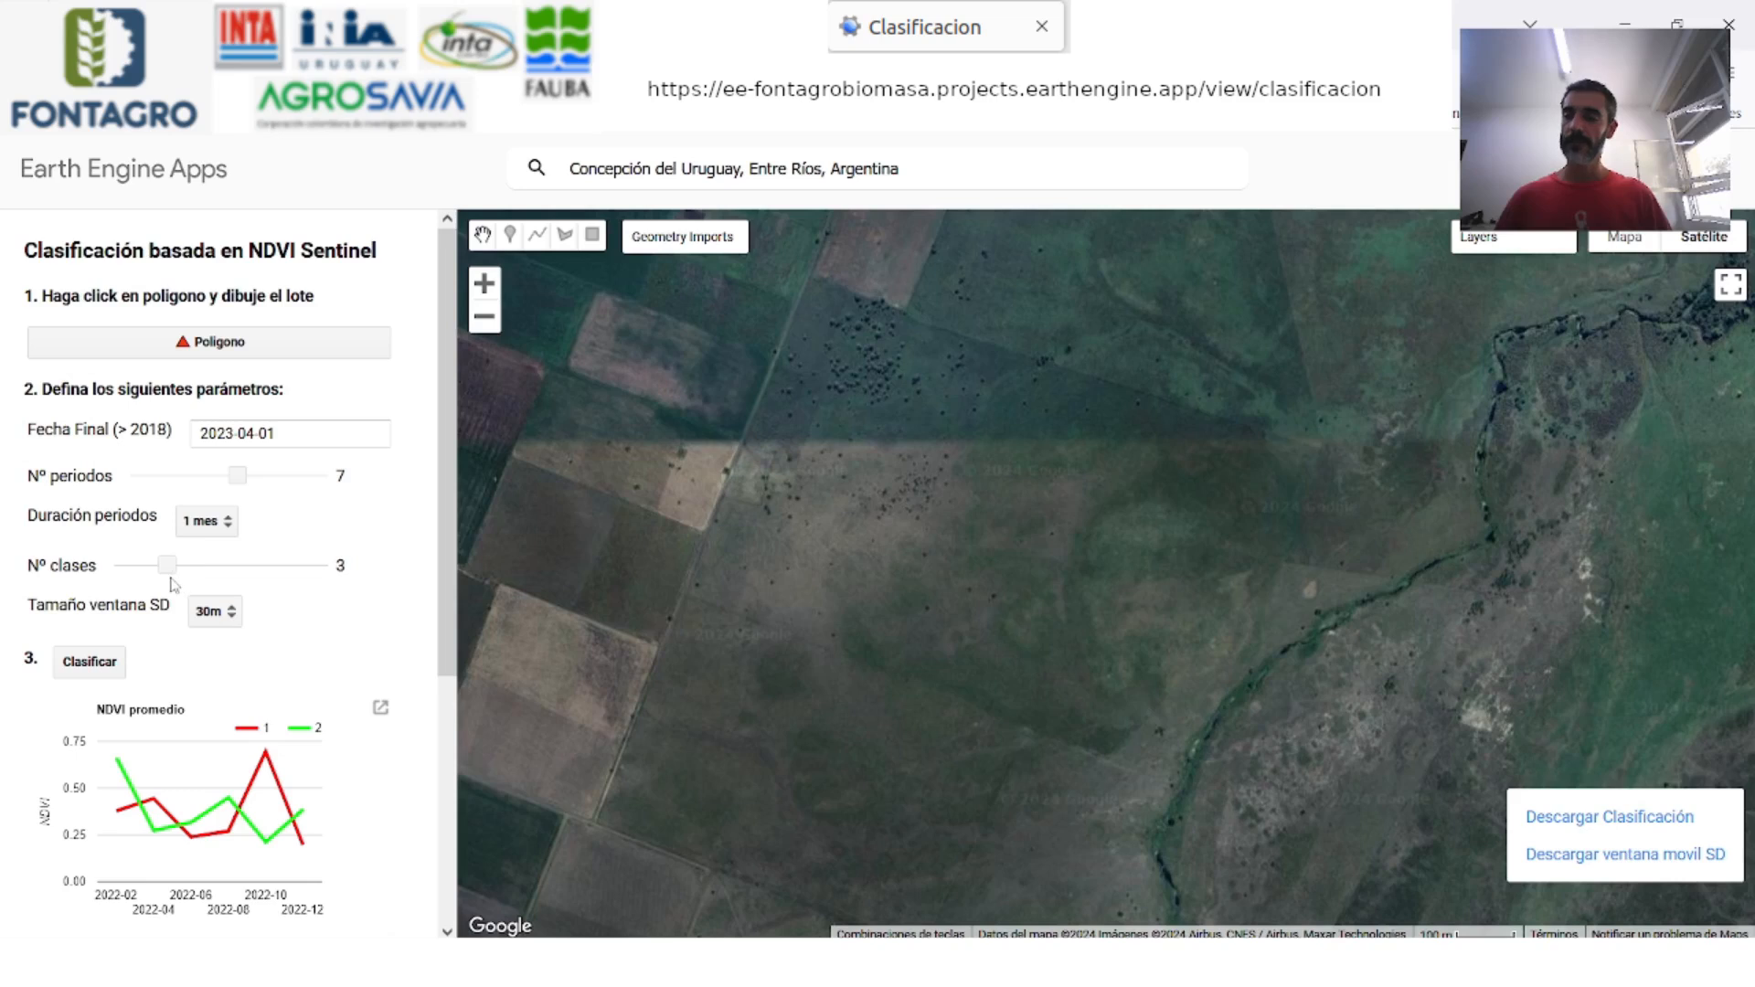
left_click(89, 667)
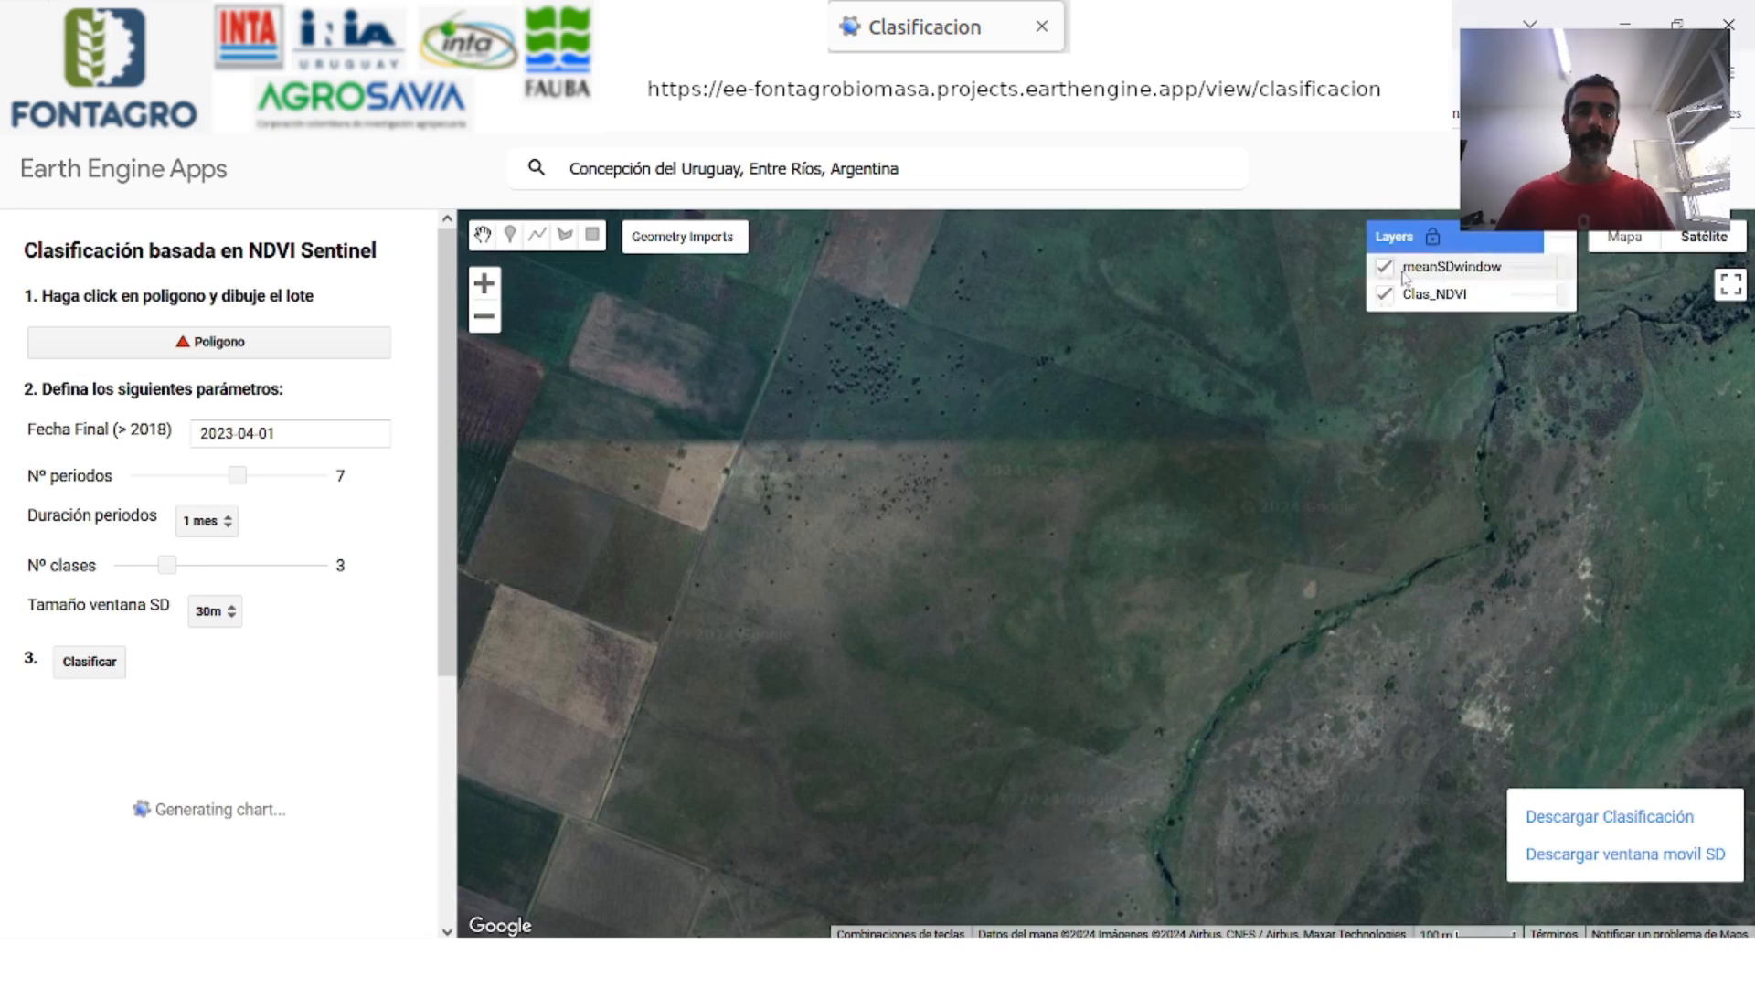
left_click(1385, 268)
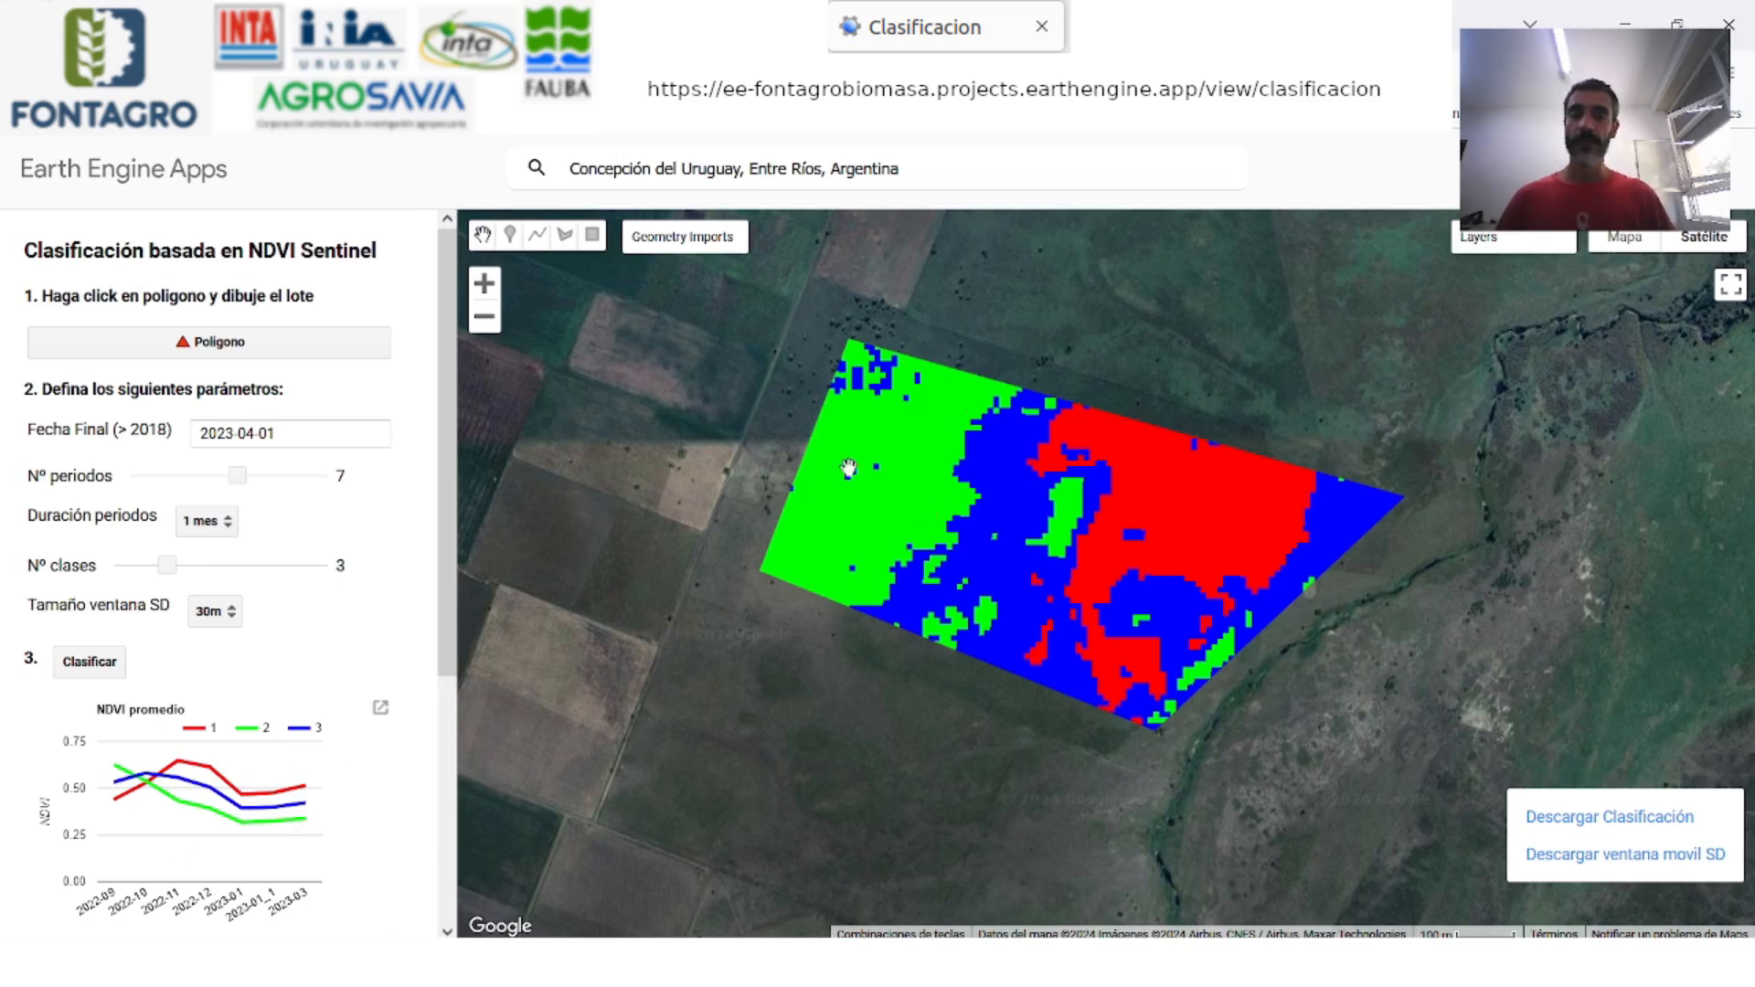
mouse_move(107, 771)
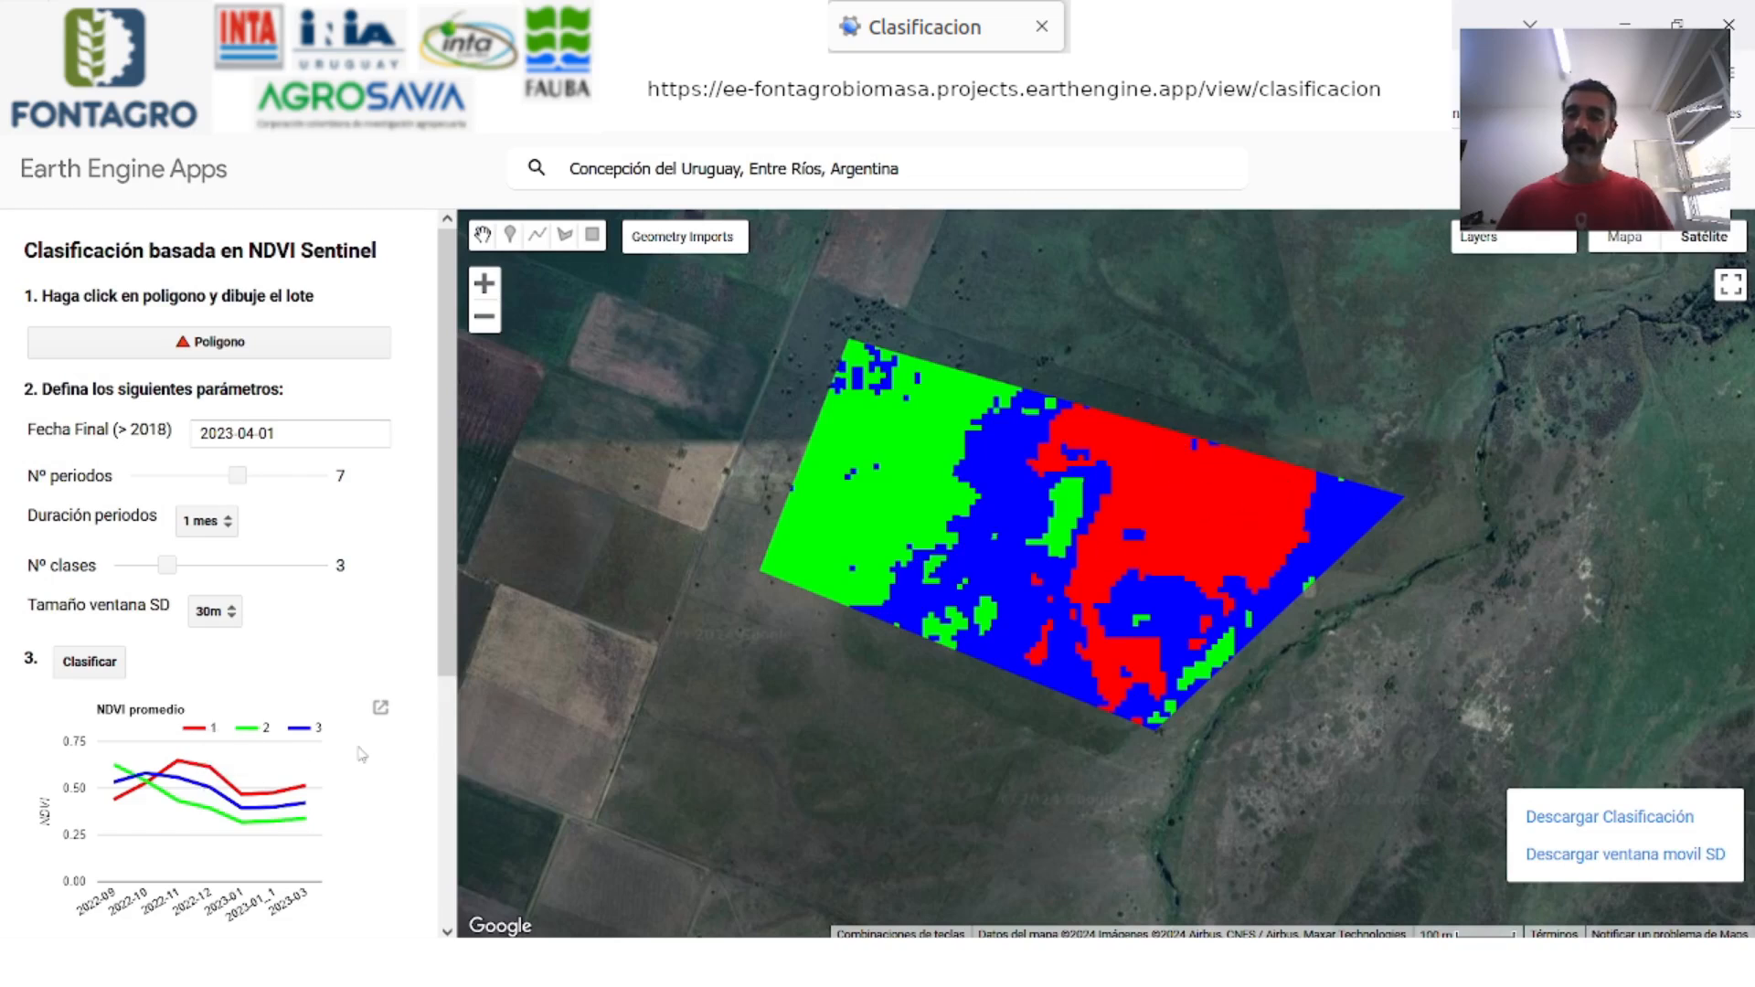
mouse_move(121, 812)
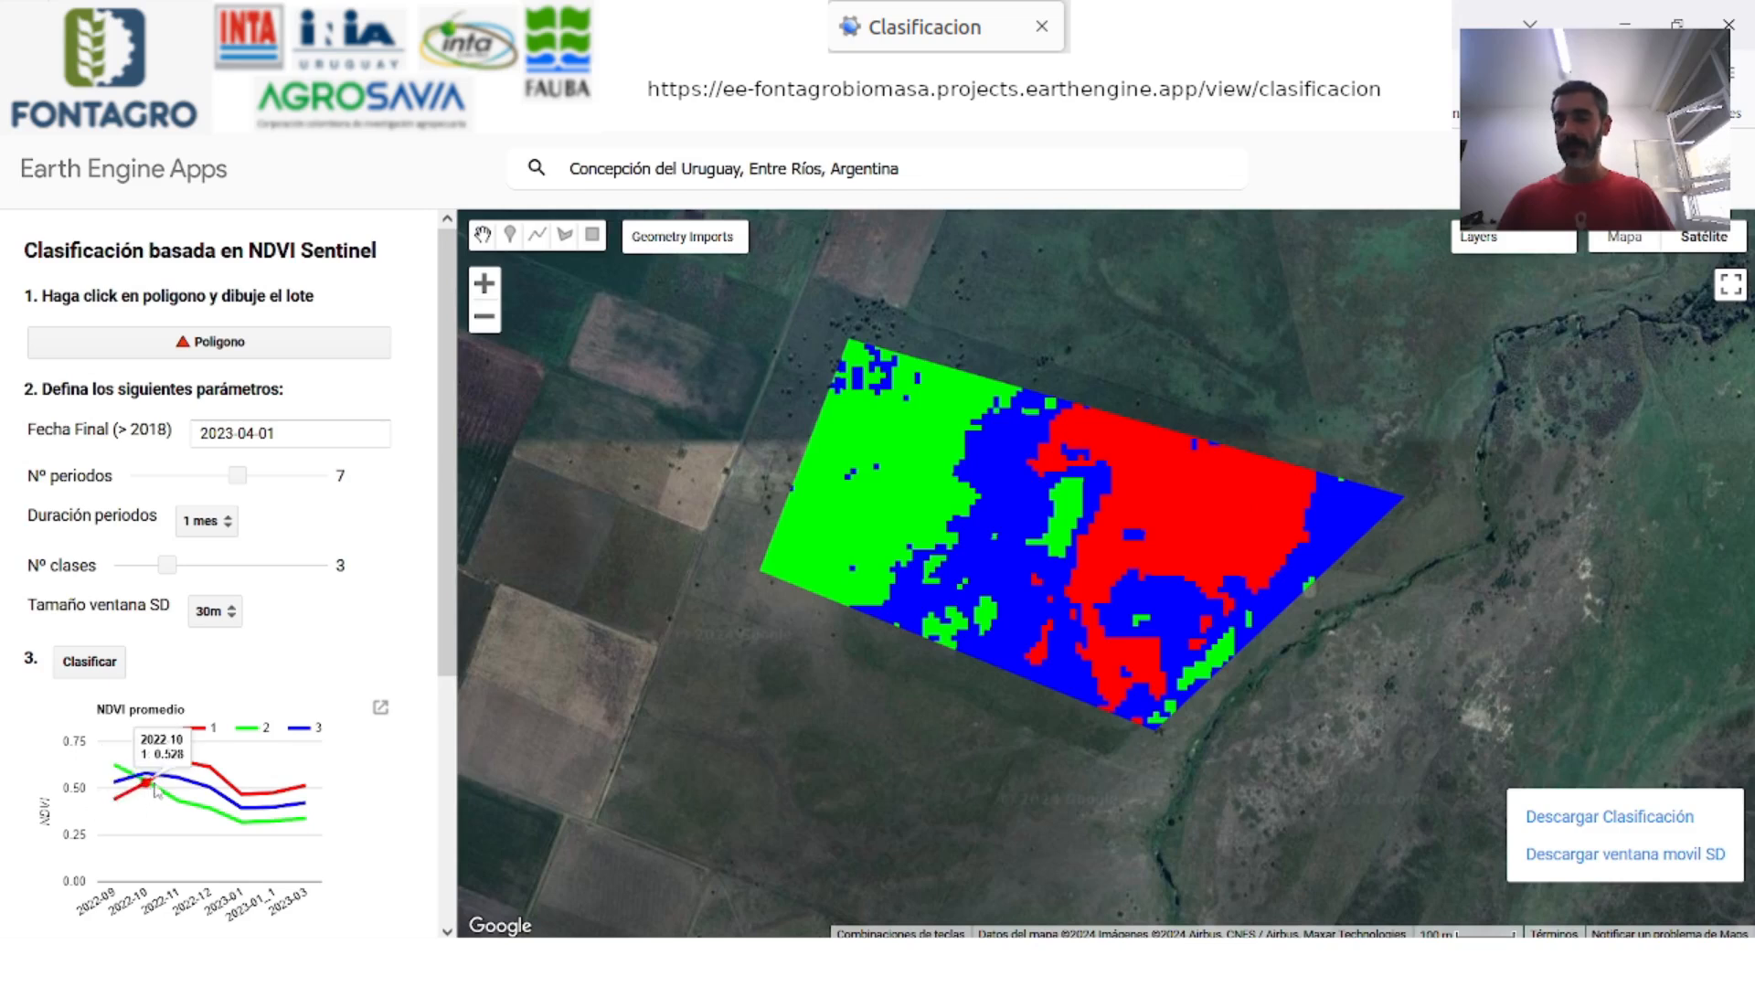
mouse_move(159, 788)
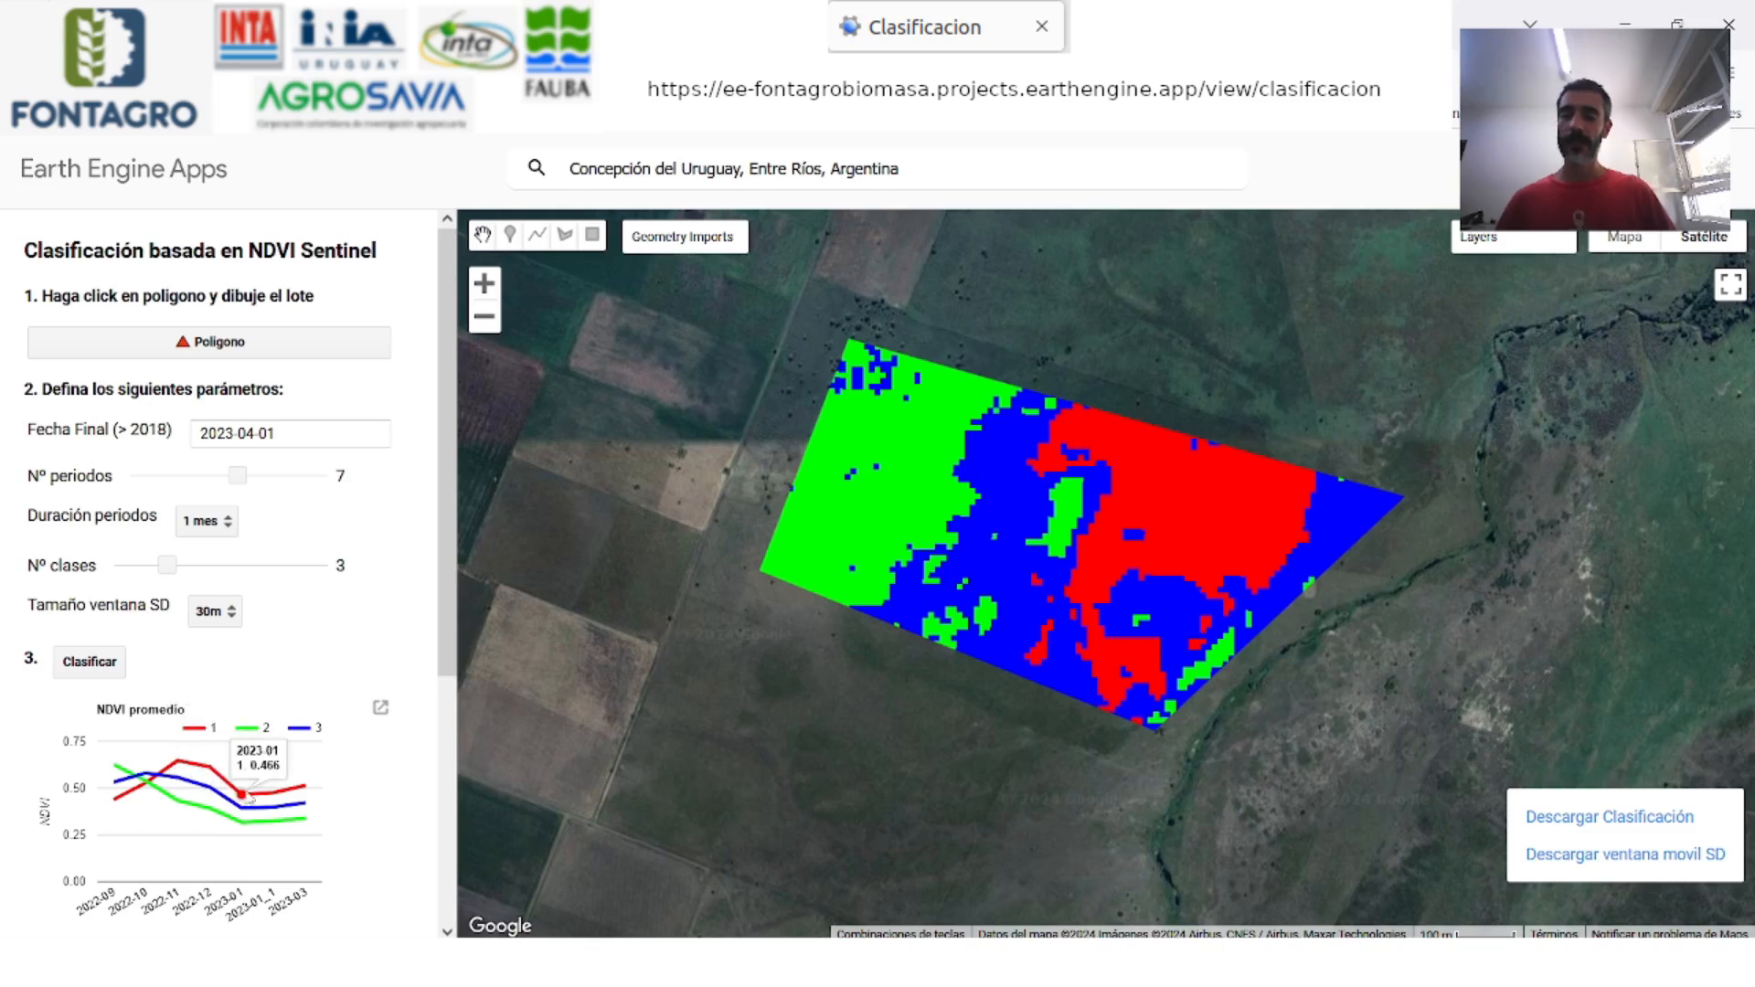
mouse_move(224, 806)
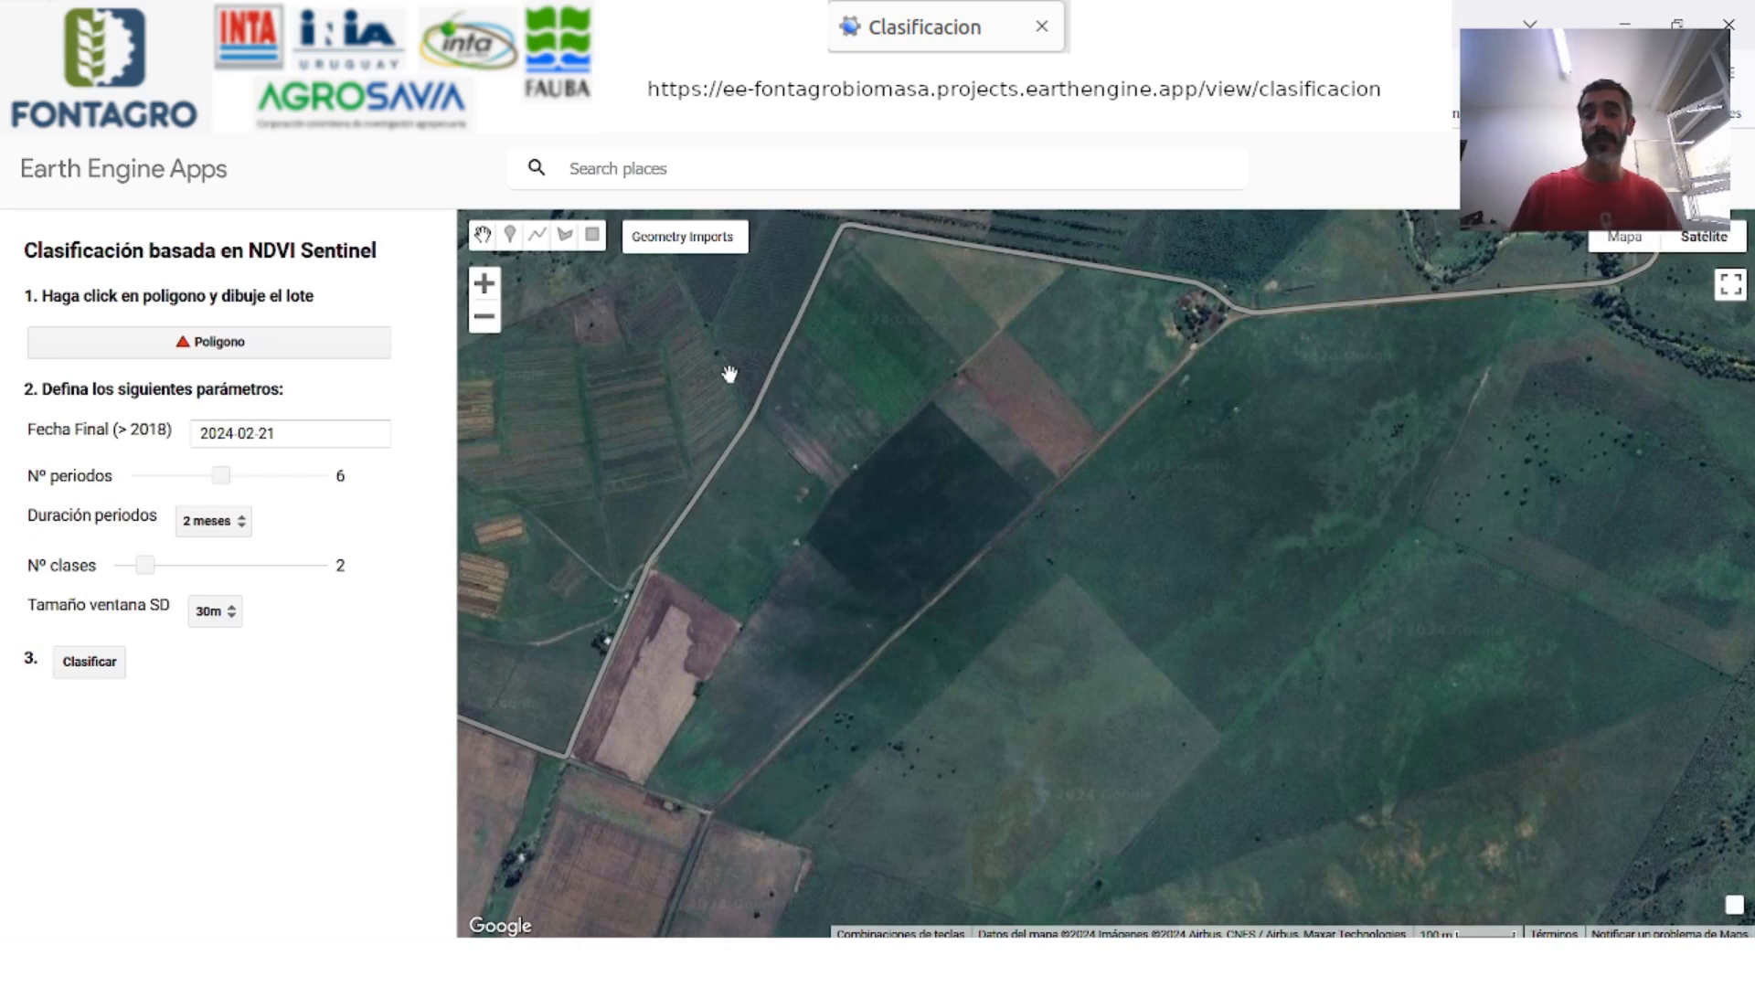
Draw a four-sided lot polygon over the dark field beside the diagonal road
left_click(263, 346)
left_click(929, 410)
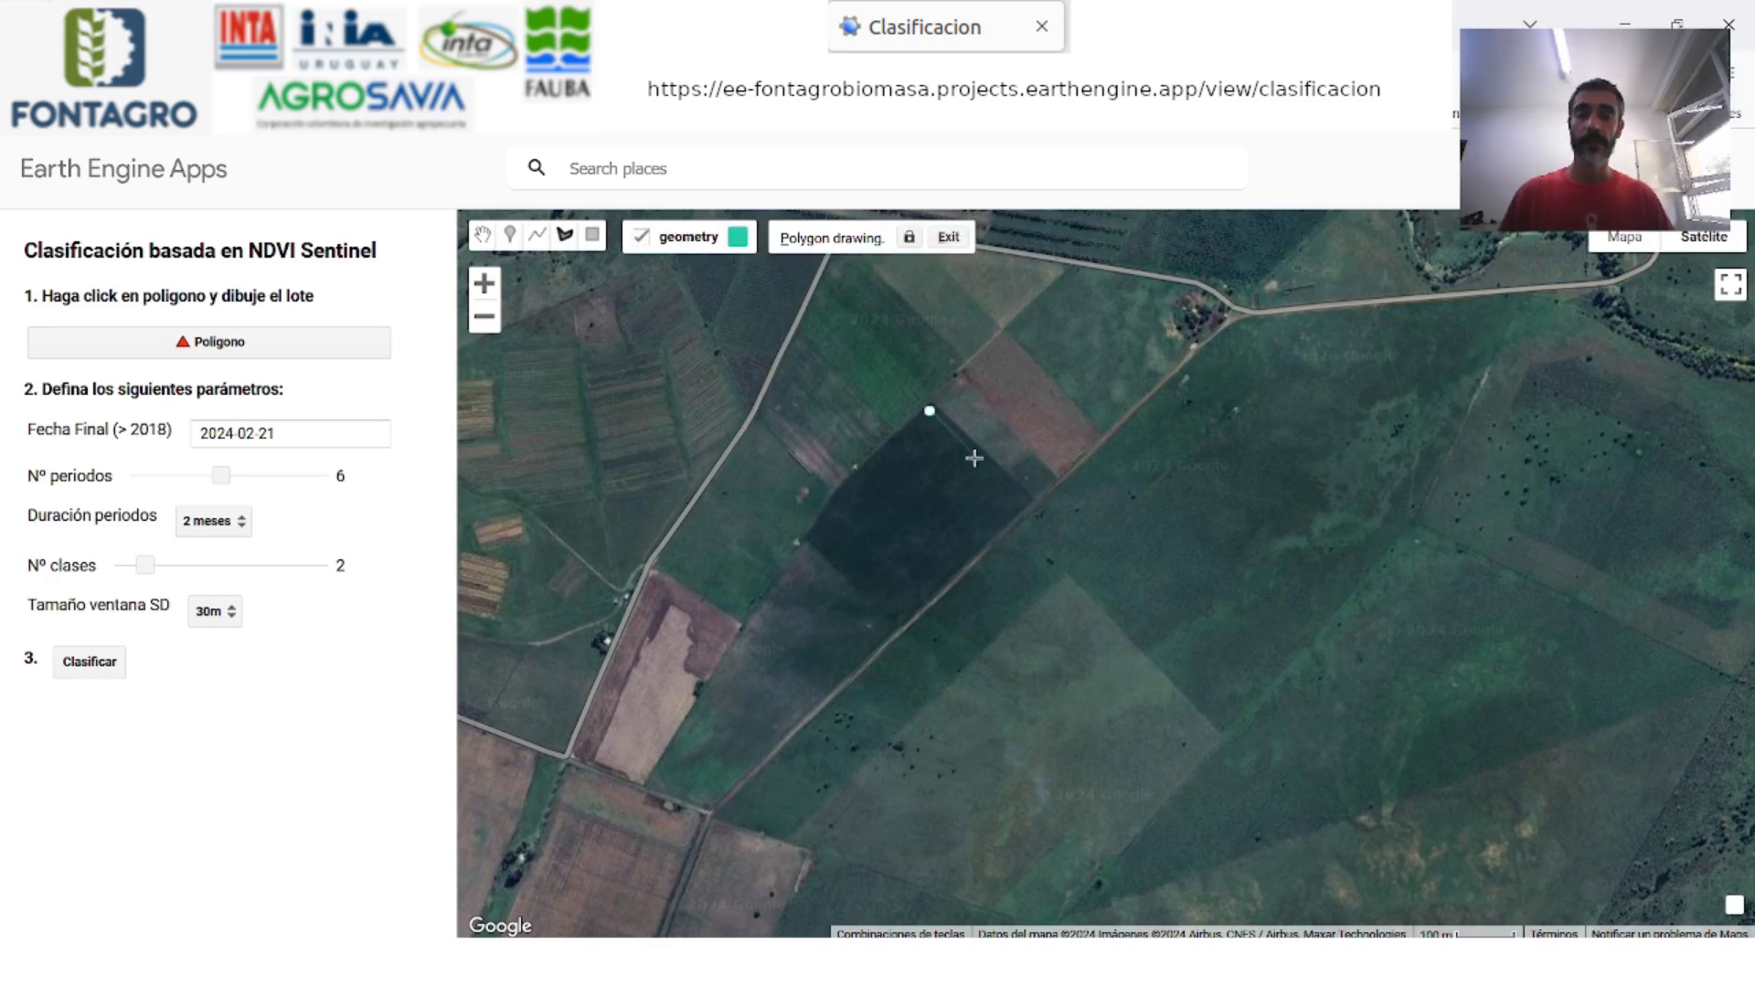
left_click(1023, 497)
left_click(936, 591)
double_click(851, 501)
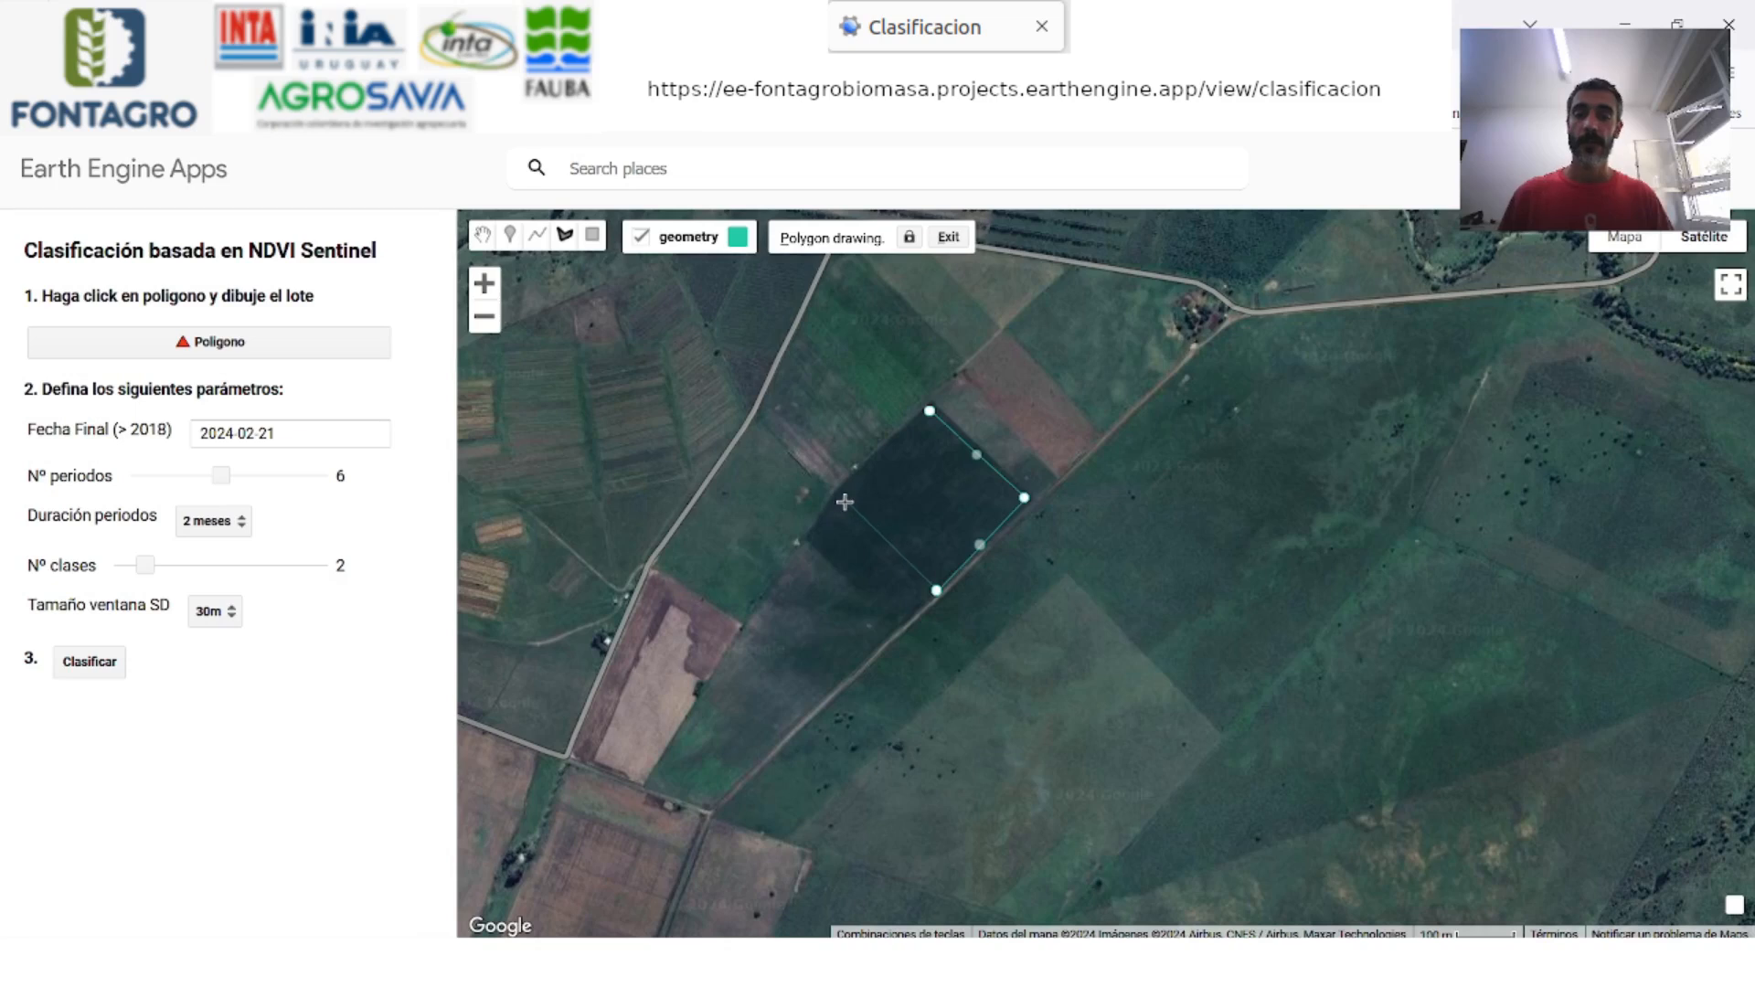
Set the number of periods to 3 and the period duration to 1 month
mouse_move(219, 483)
left_mouse_down()
mouse_move(137, 484)
mouse_move(191, 484)
left_mouse_up()
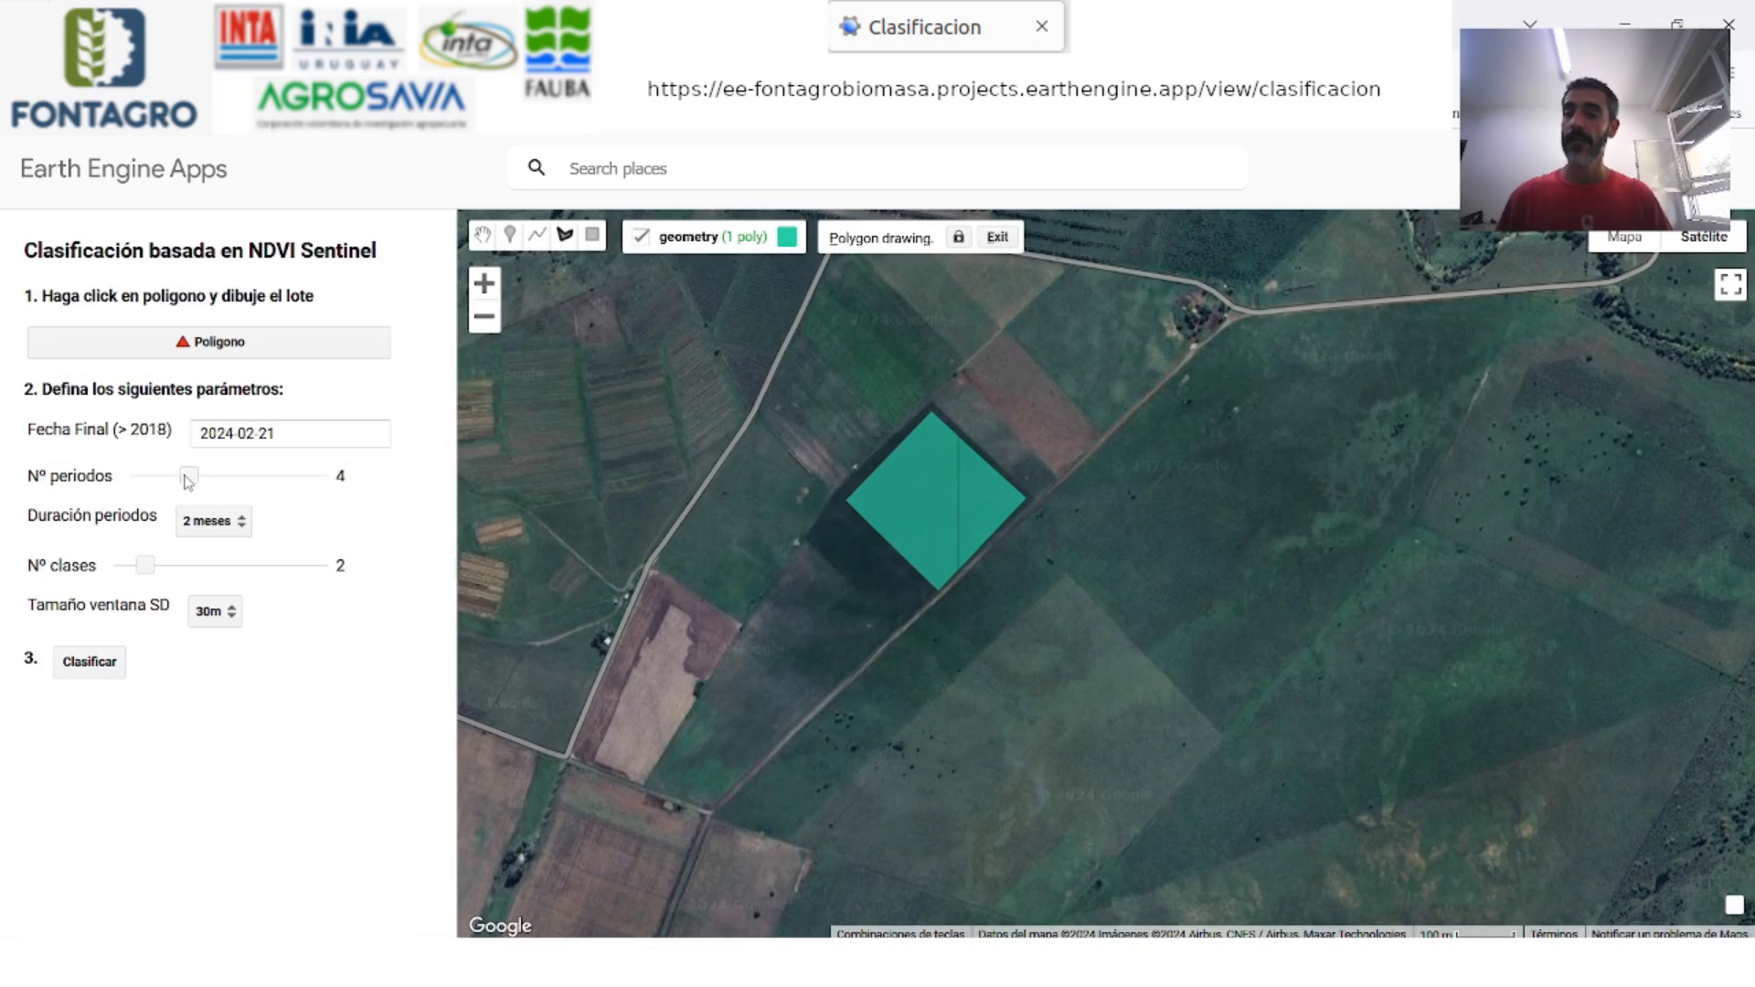
left_click_drag(181, 484, 176, 483)
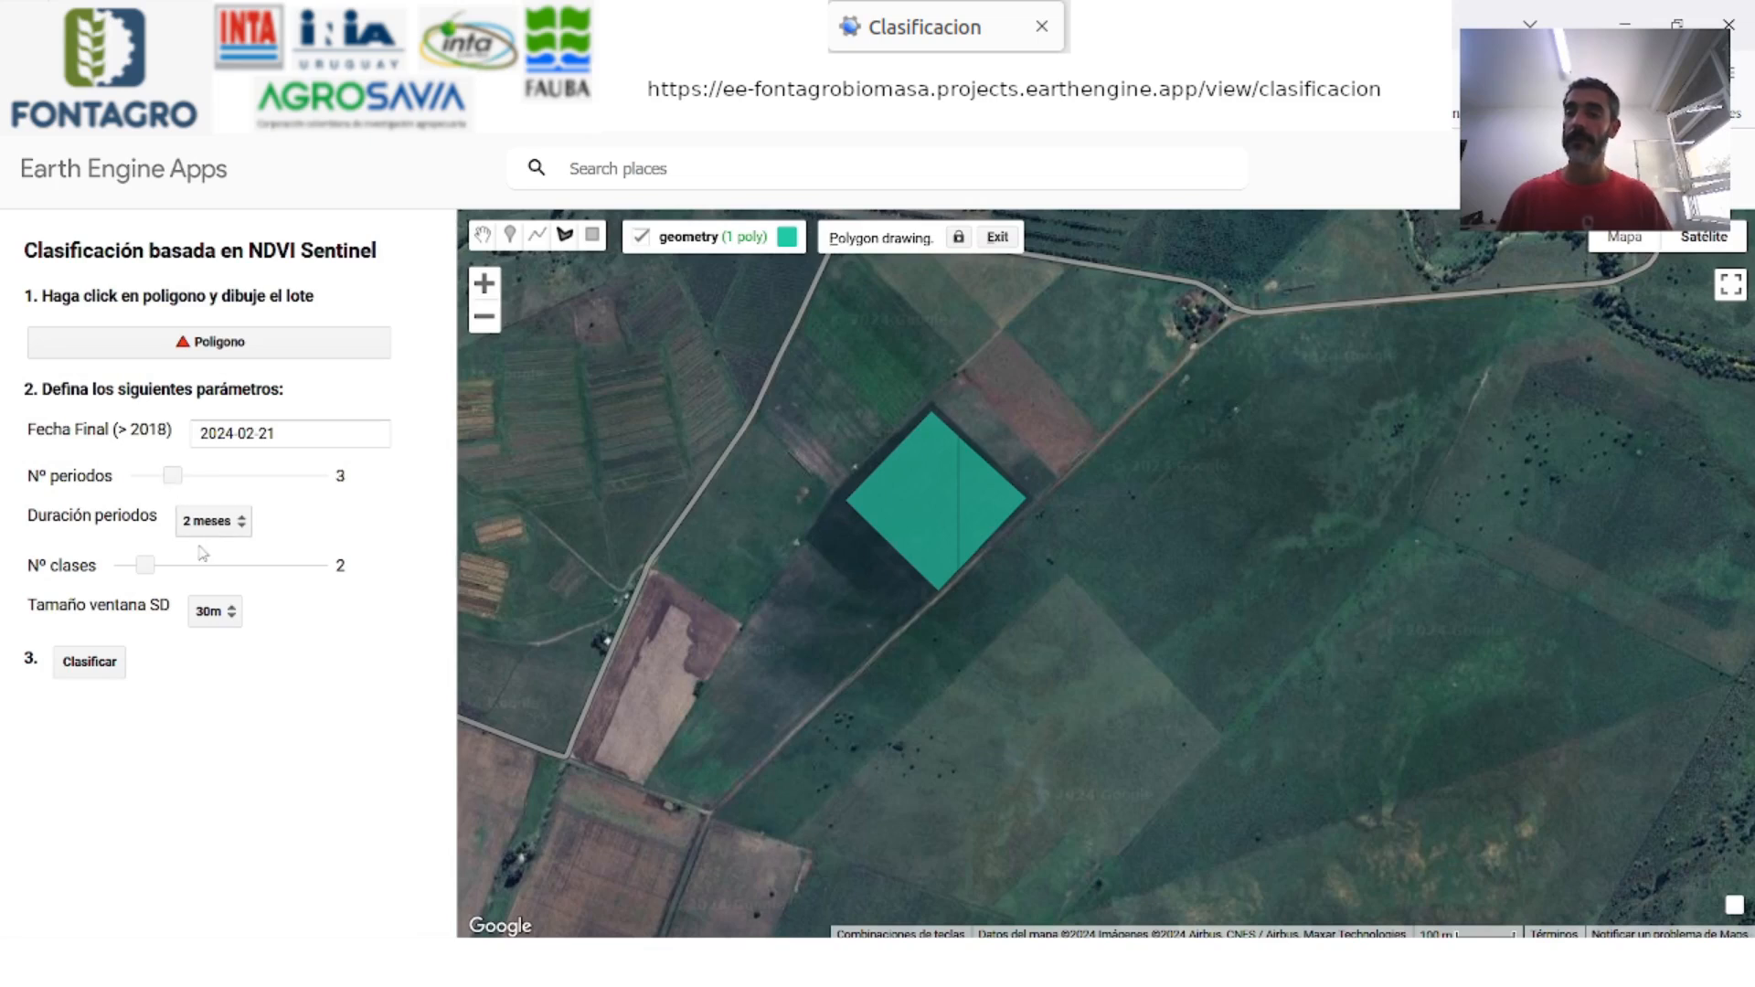
left_click(232, 528)
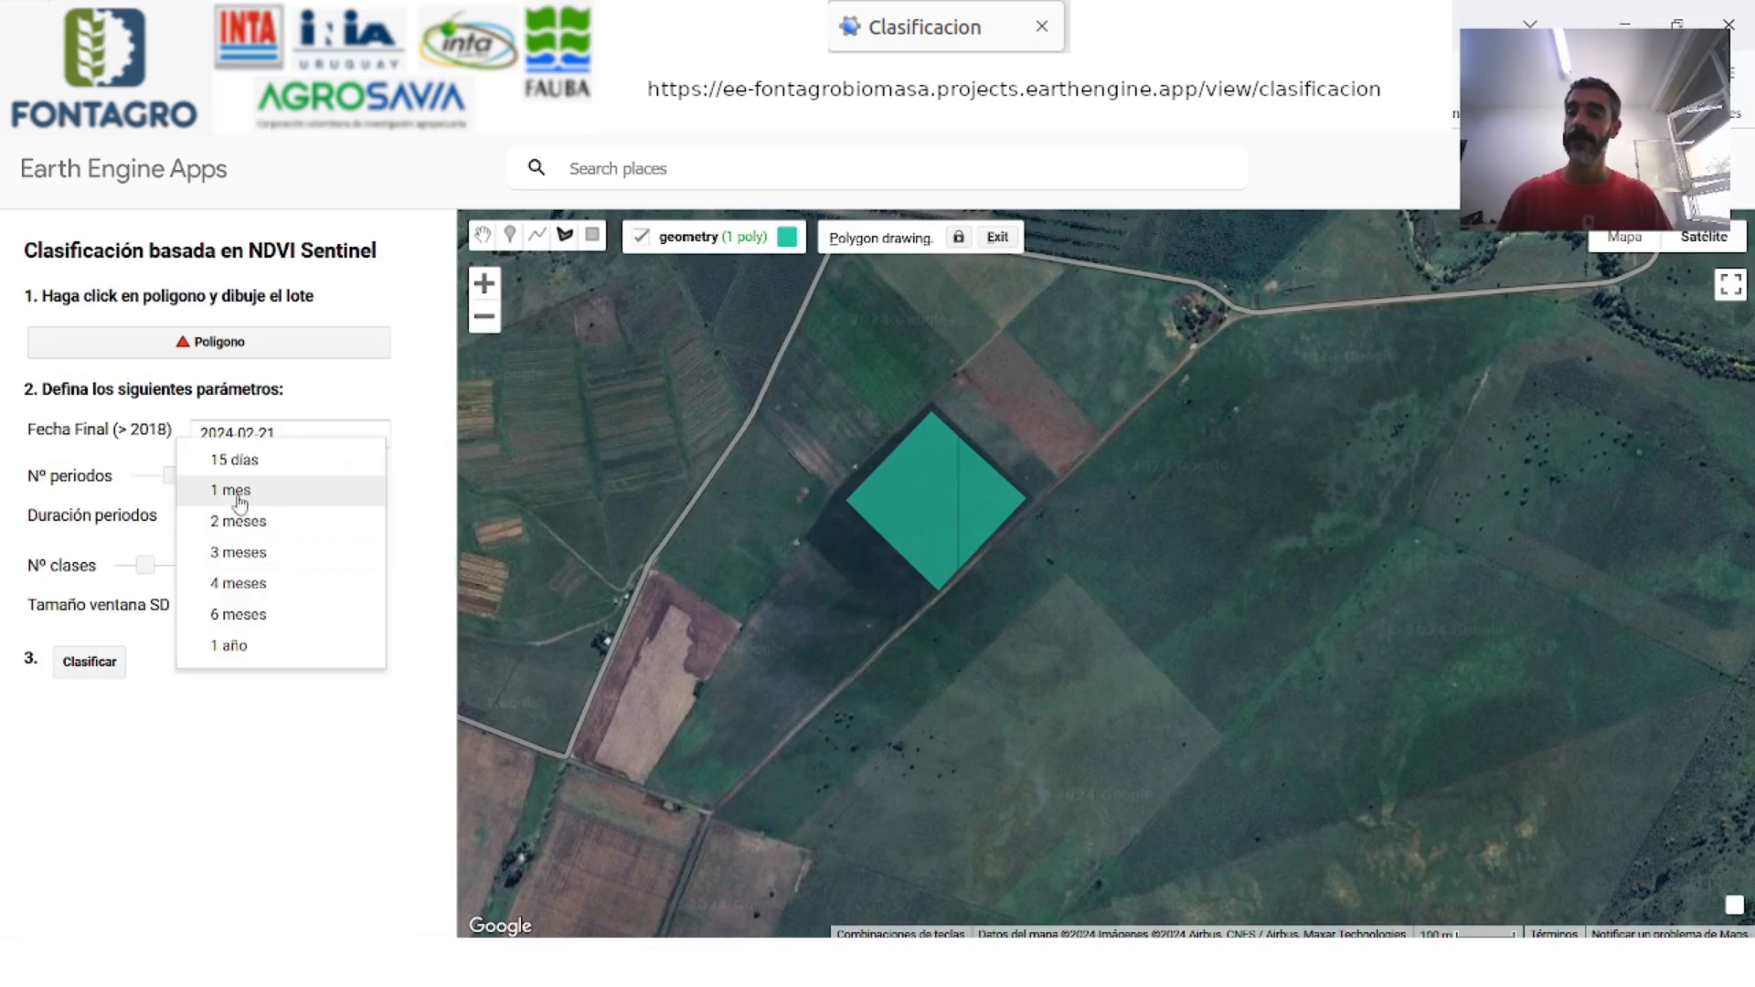
left_click(236, 491)
Classify the dark field lot into 3 classes with its drawn geometry hidden
left_click_drag(143, 572, 174, 570)
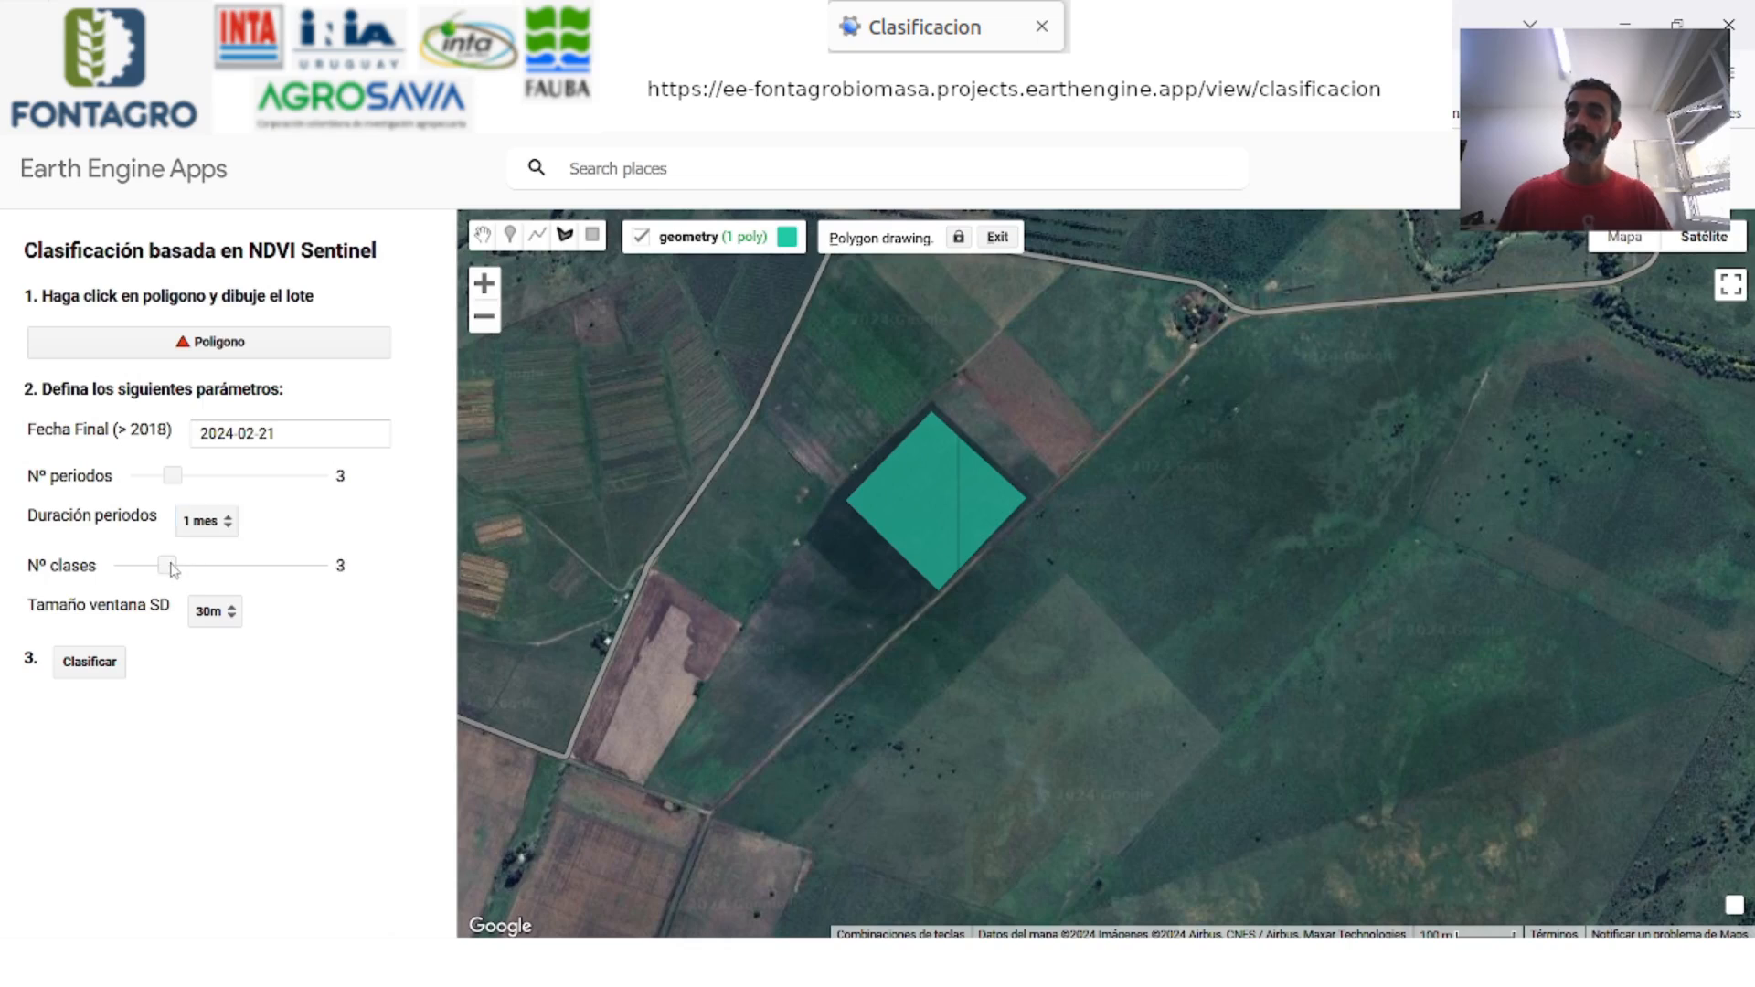
left_click(104, 677)
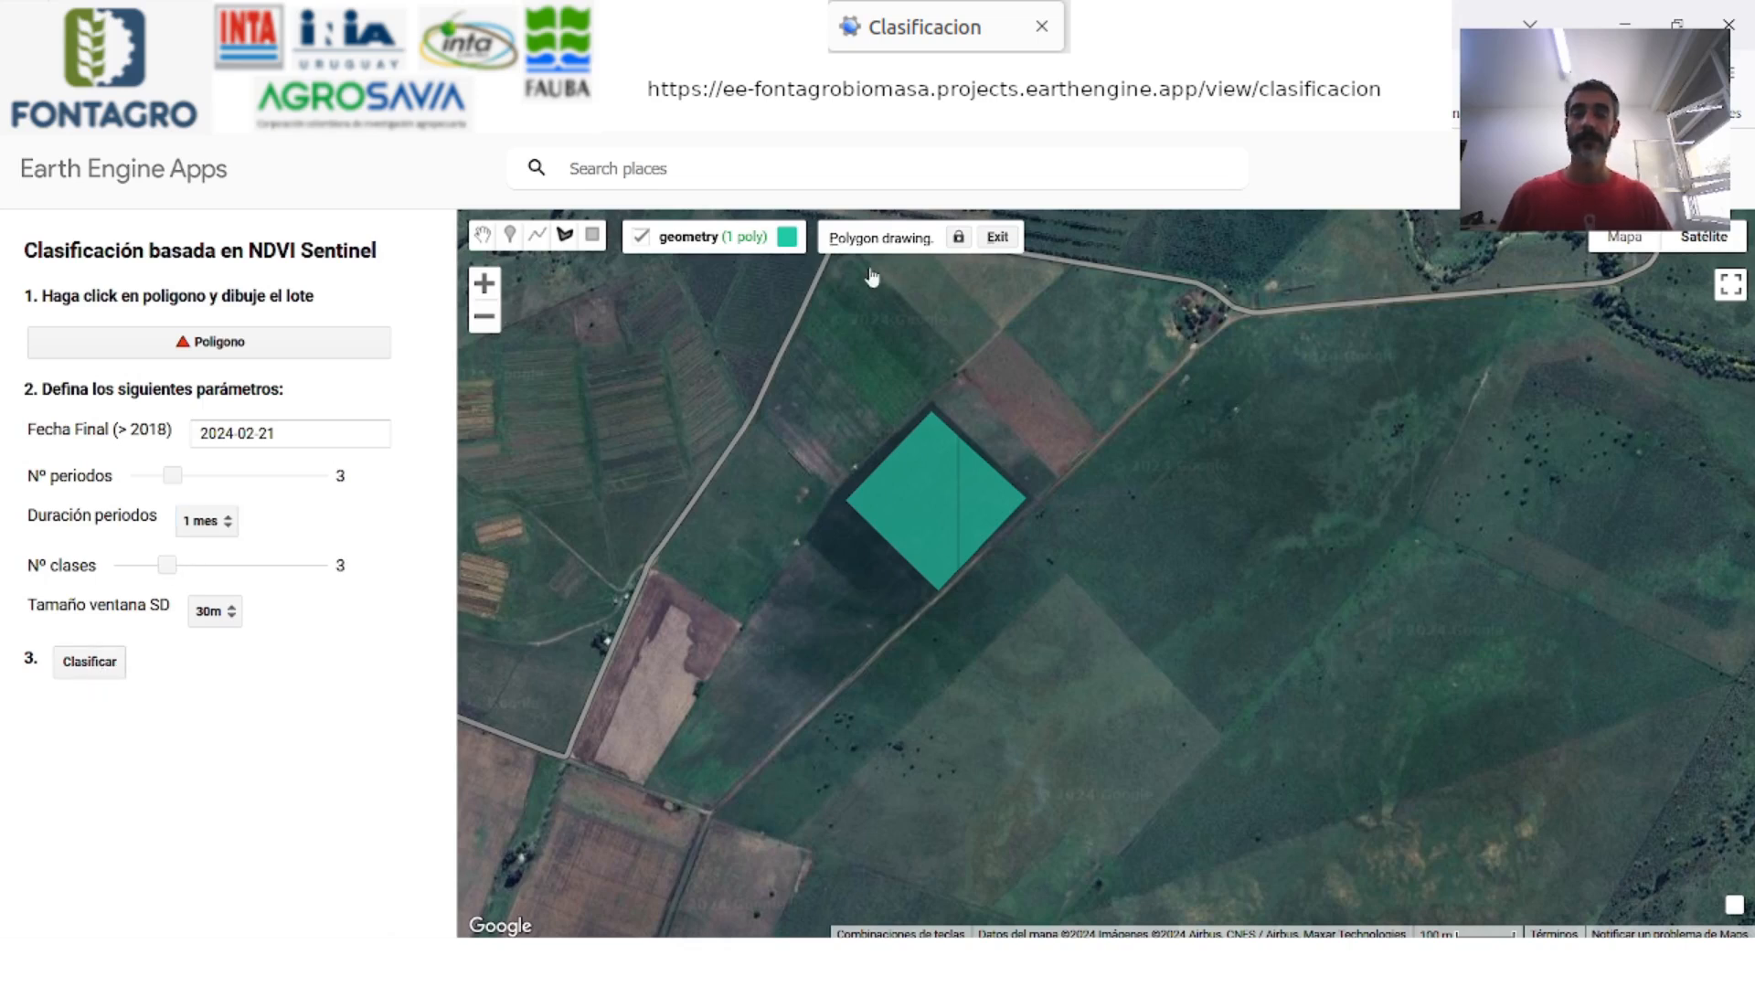
left_click(642, 239)
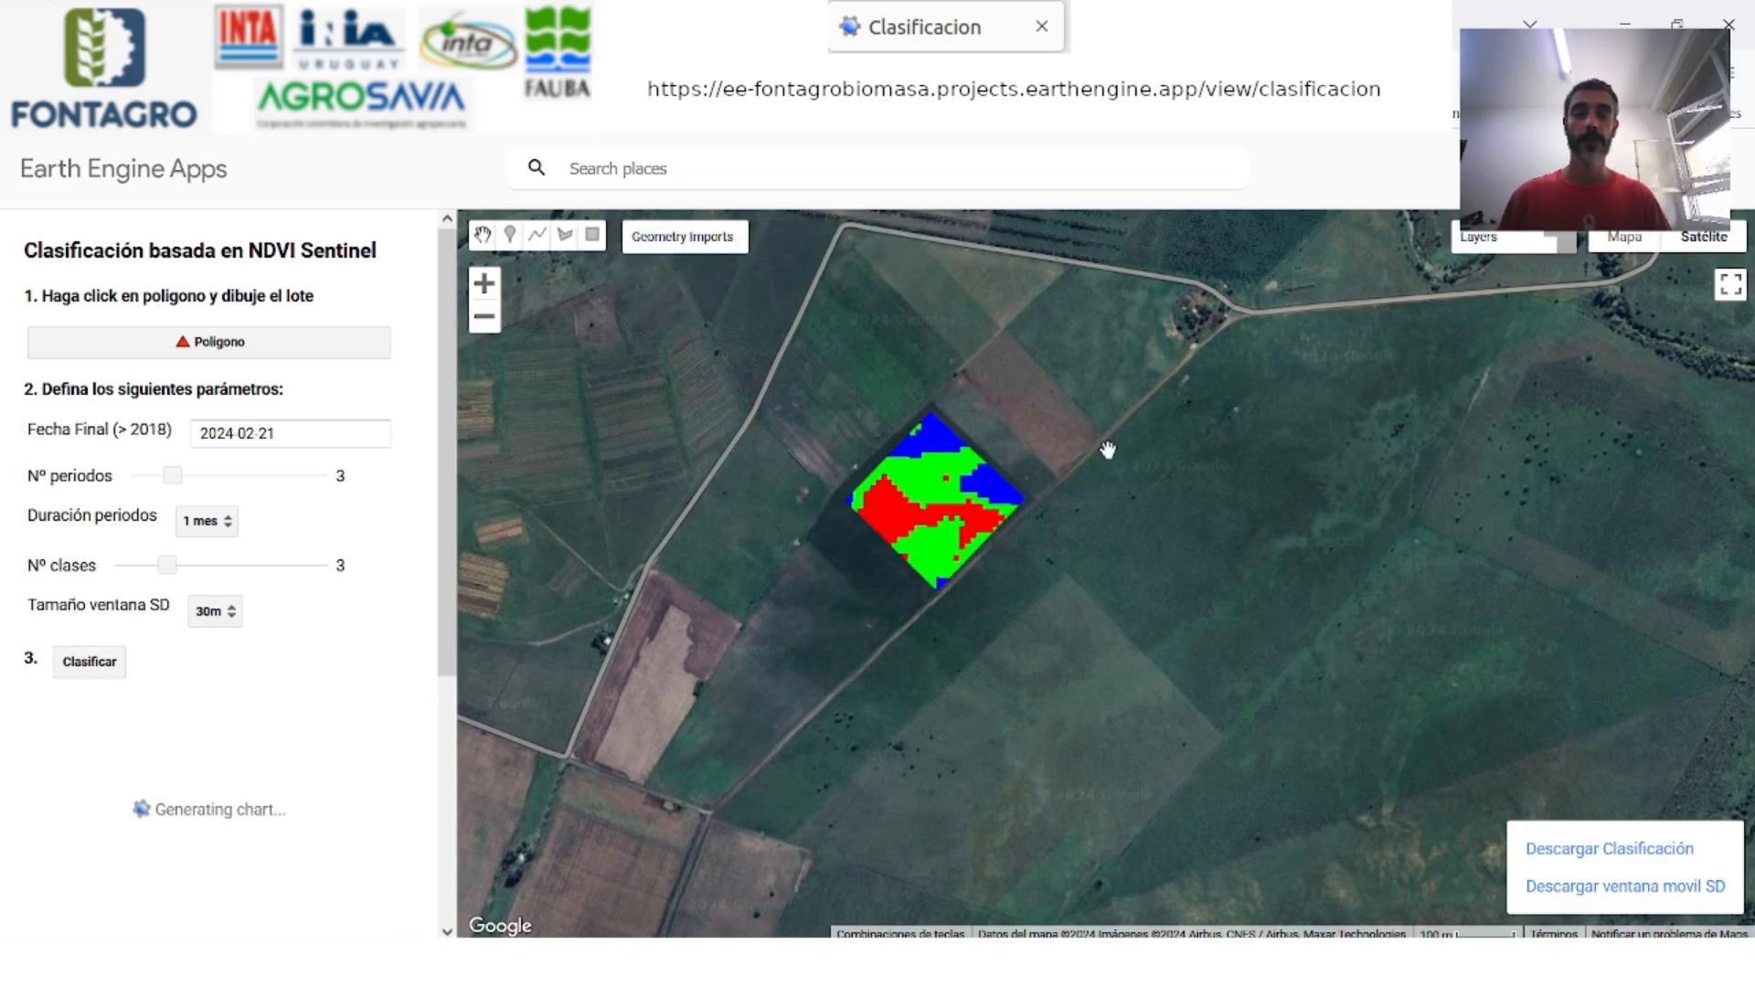
mouse_move(1444, 282)
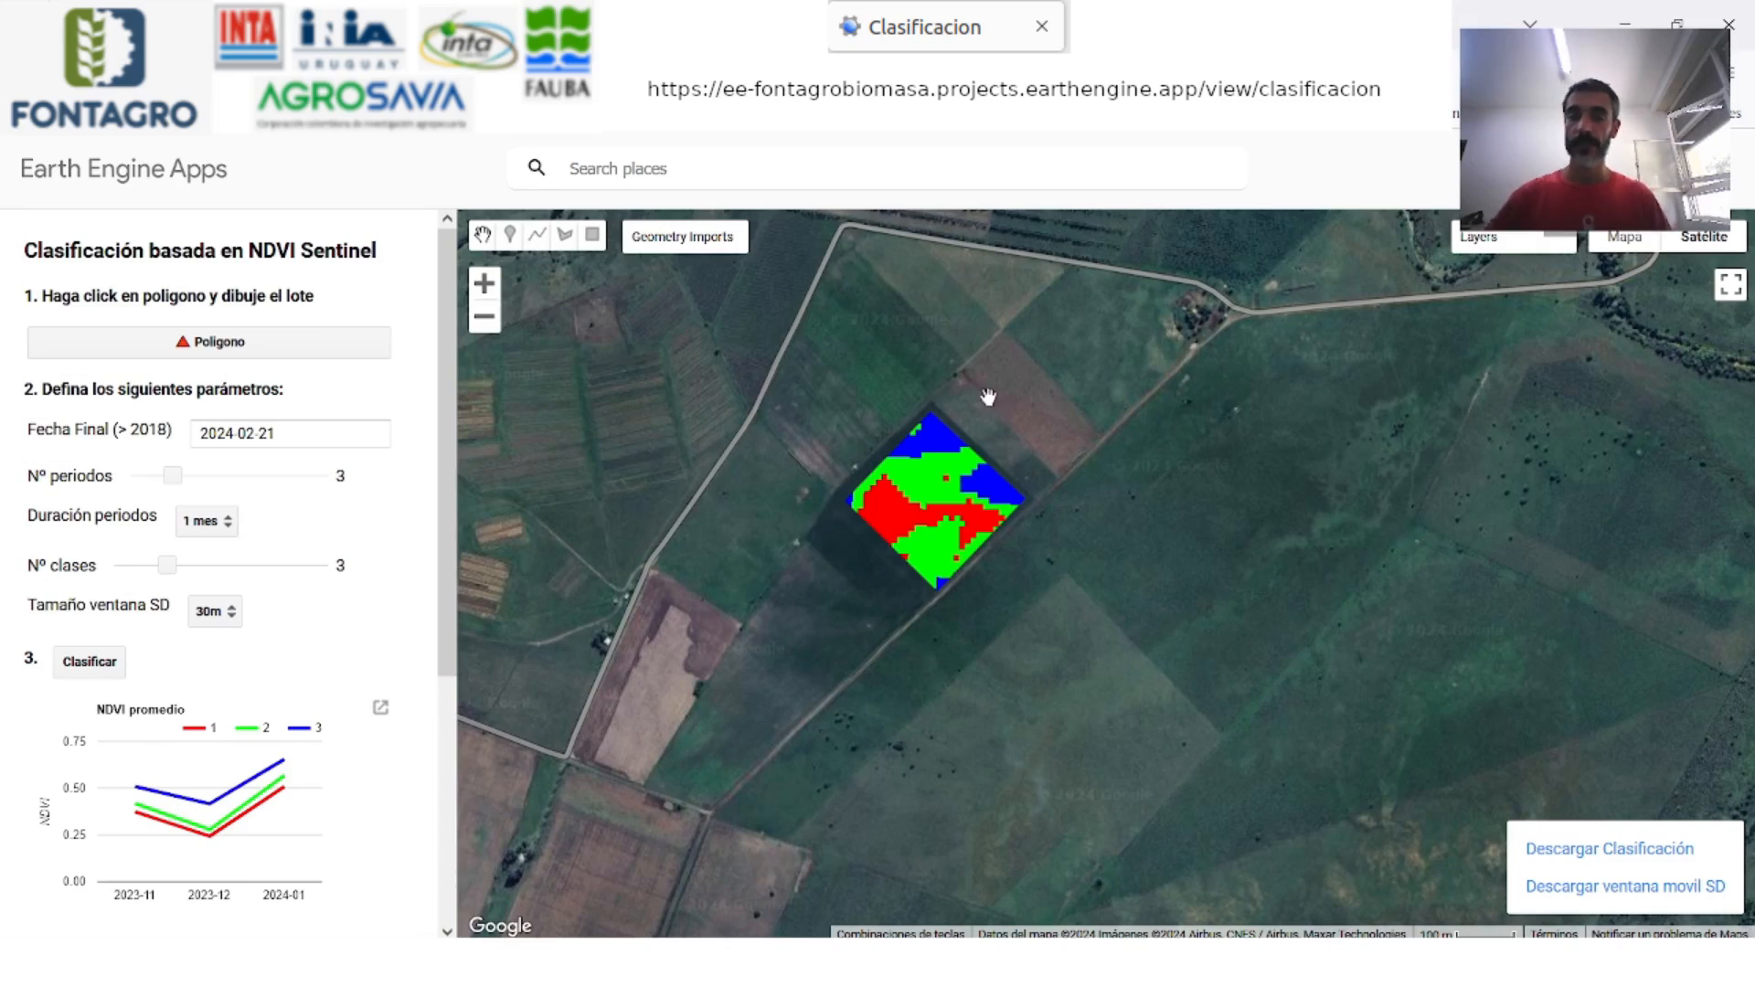
mouse_move(180, 836)
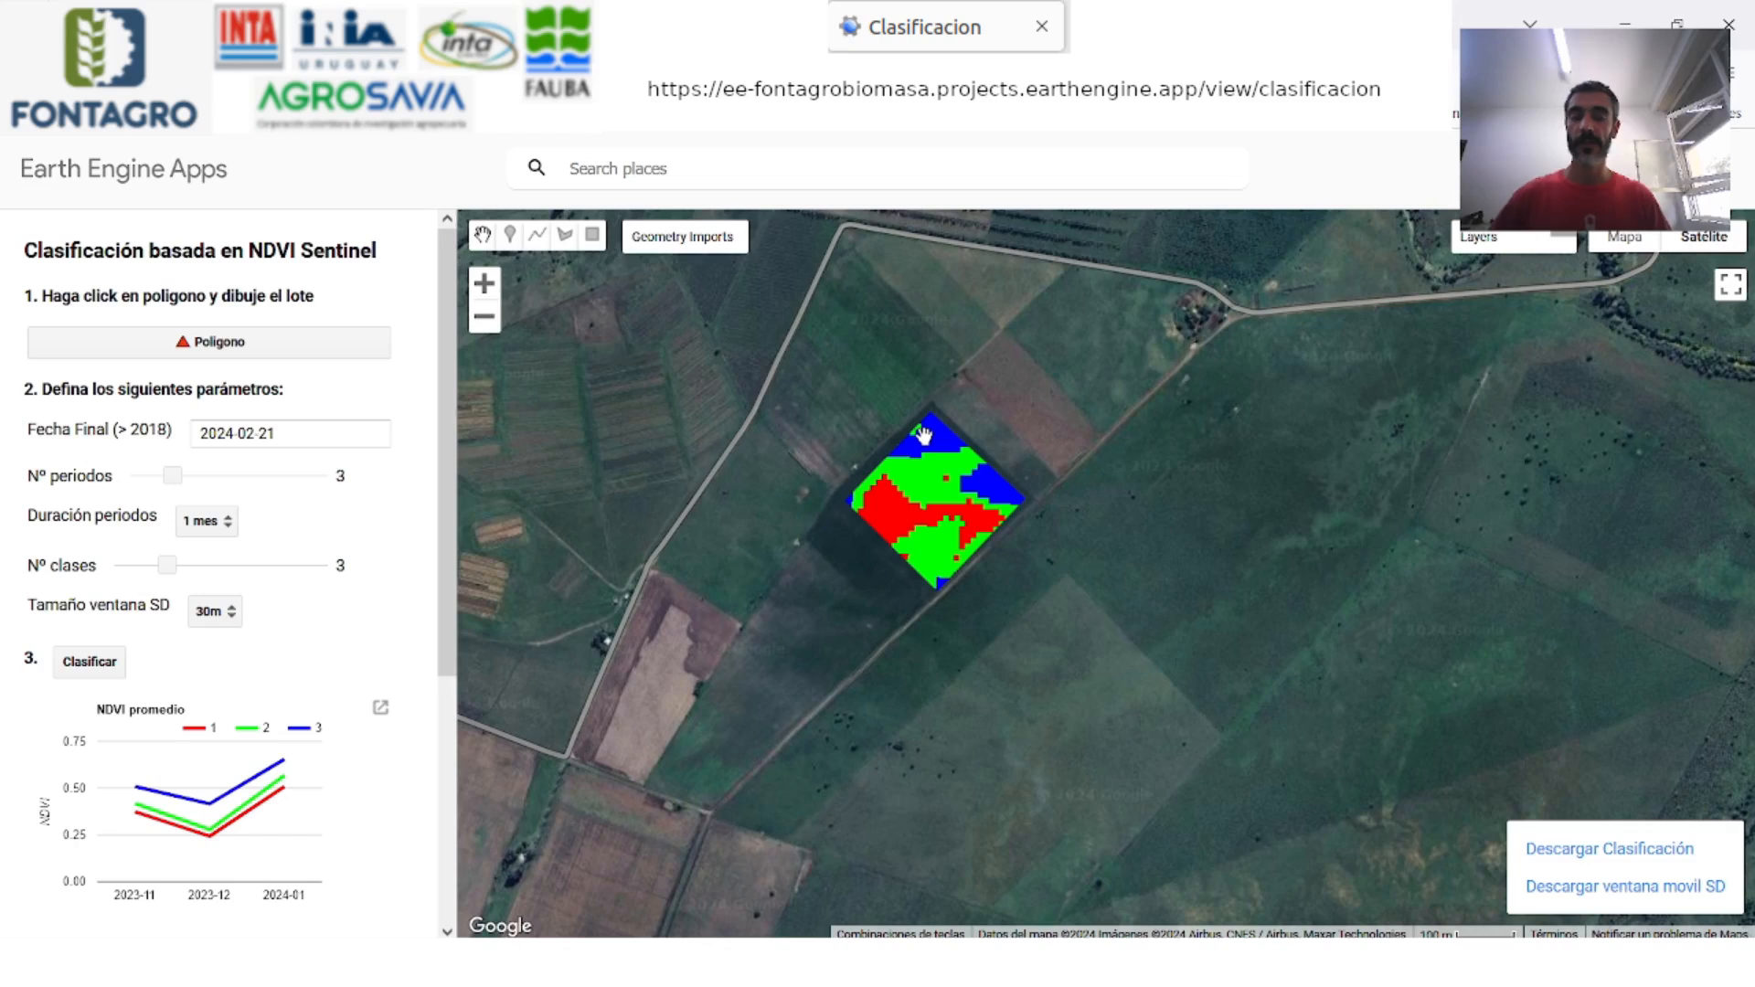
Compare the lot's classification with the meanSDwindow layer up close by switching that layer's visibility
scroll(932, 480, "up", 2)
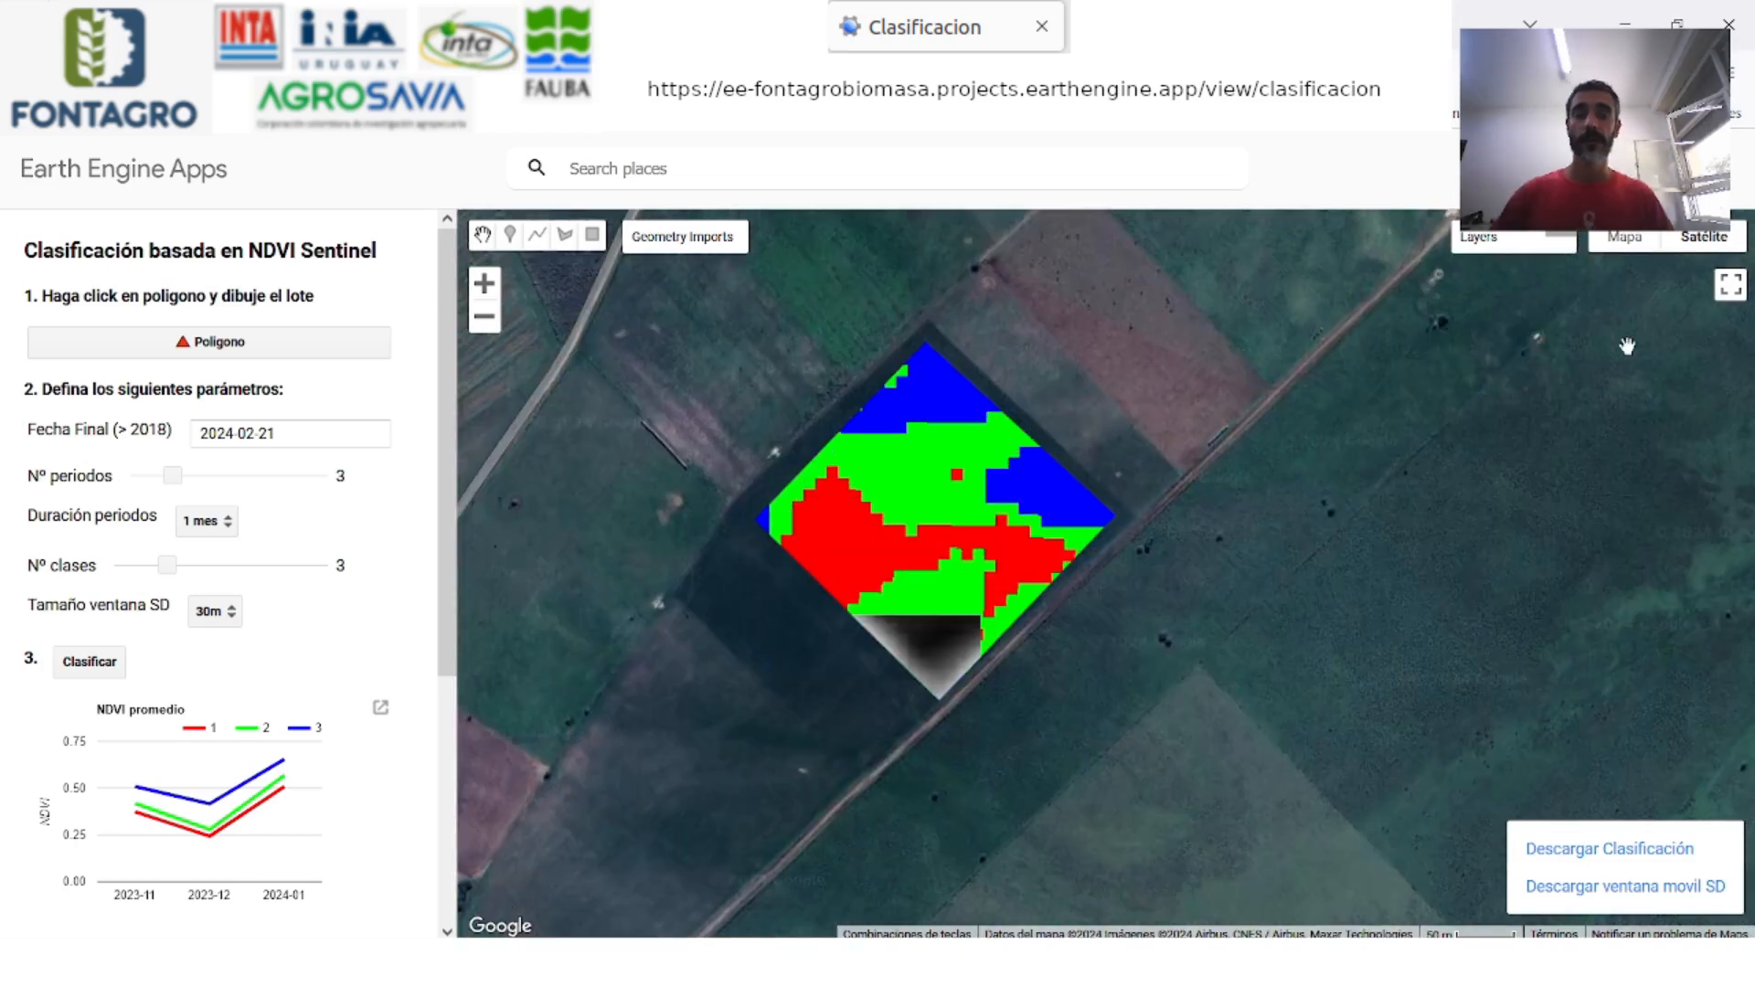
mouse_move(1459, 235)
left_click(1384, 267)
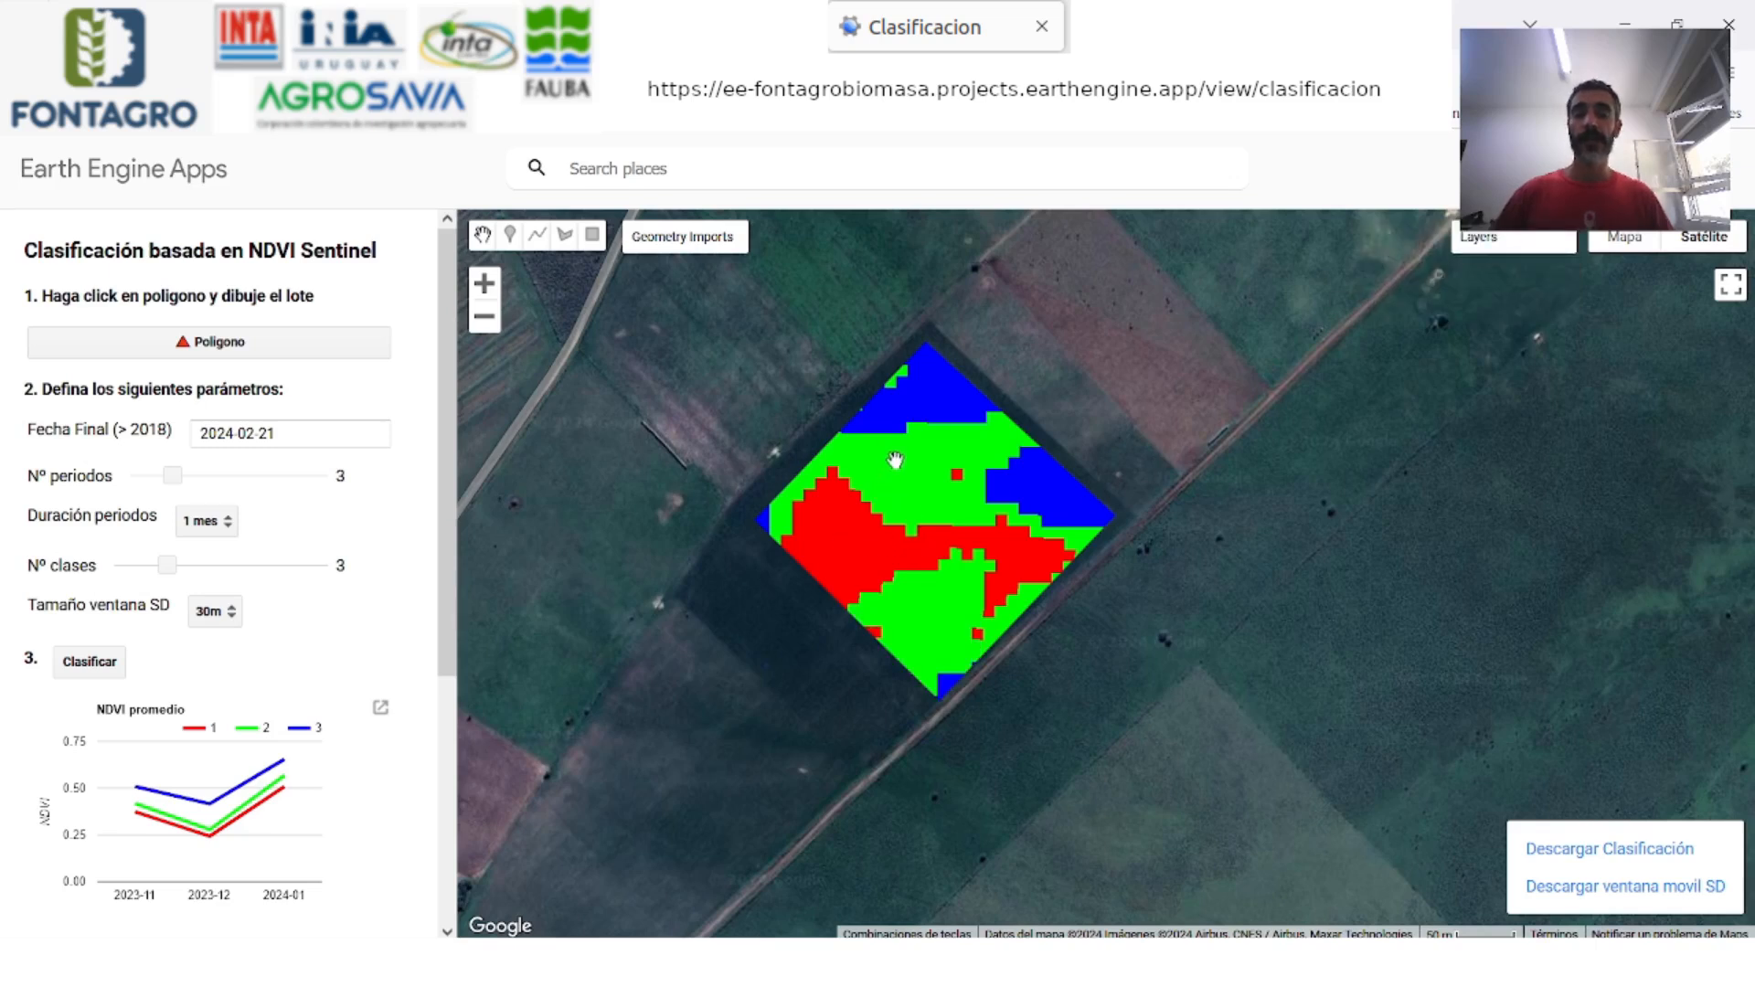
mouse_move(1473, 240)
left_click(1384, 267)
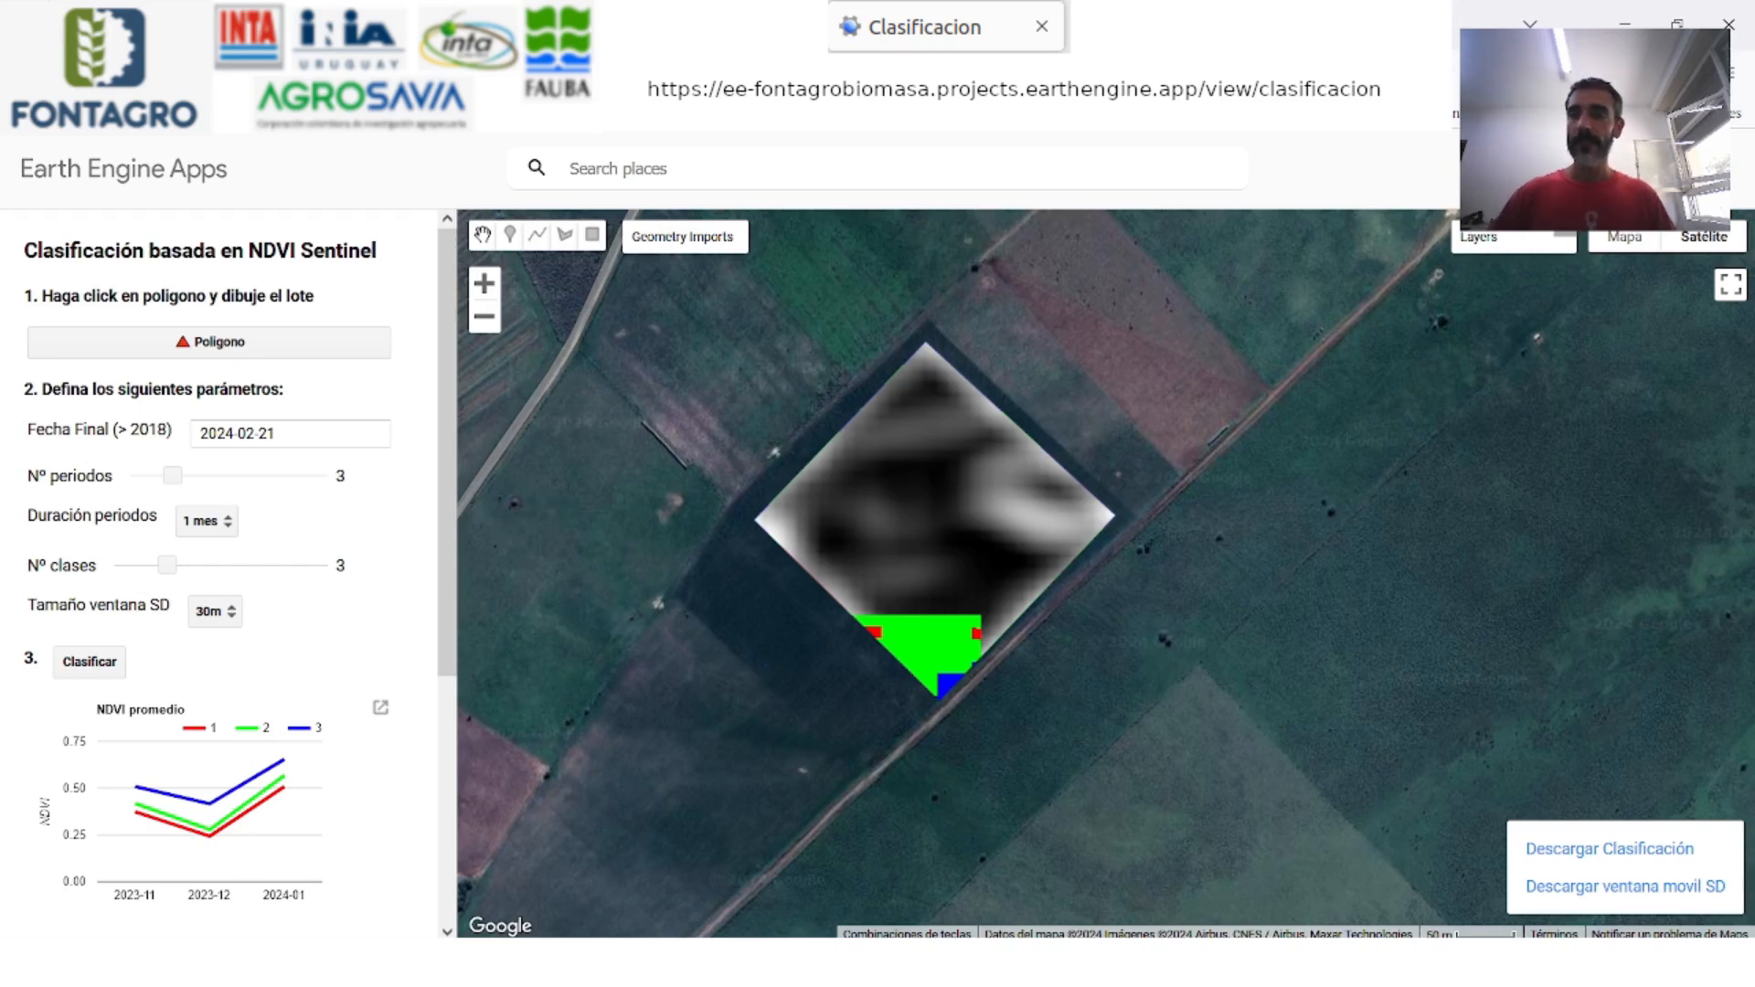
Switch to the presentation document at page 8, which covers the uses of the app
key("ctrl+Tab")
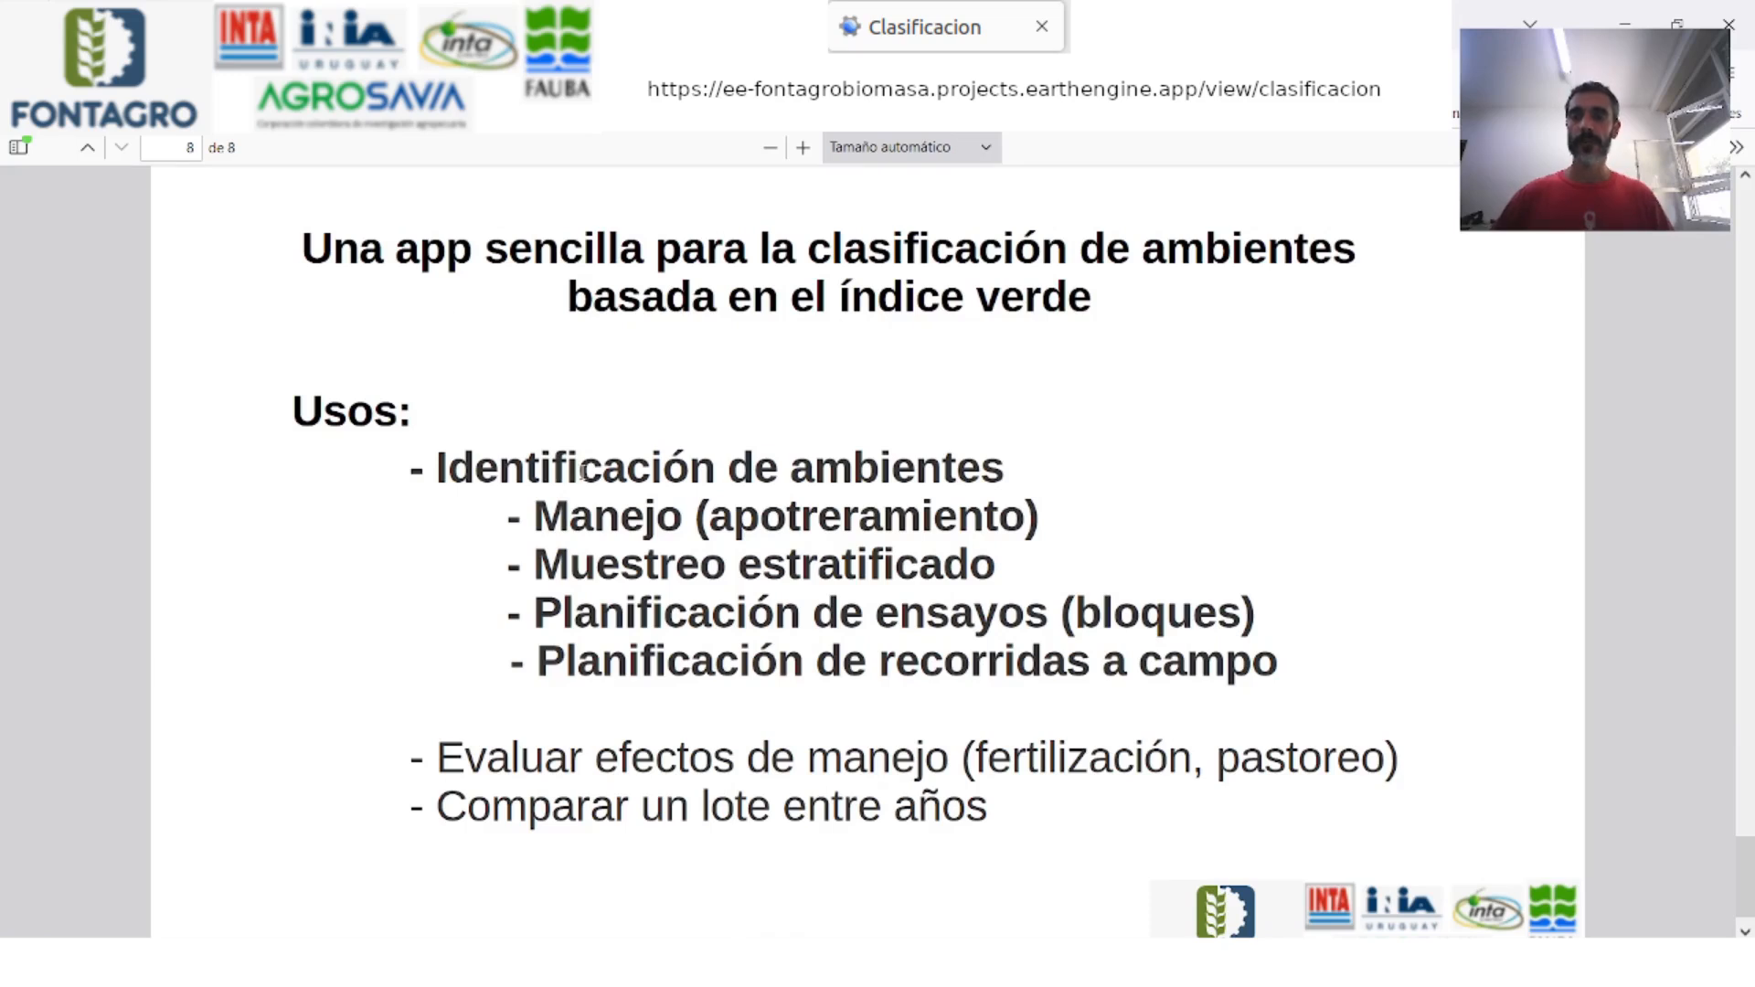